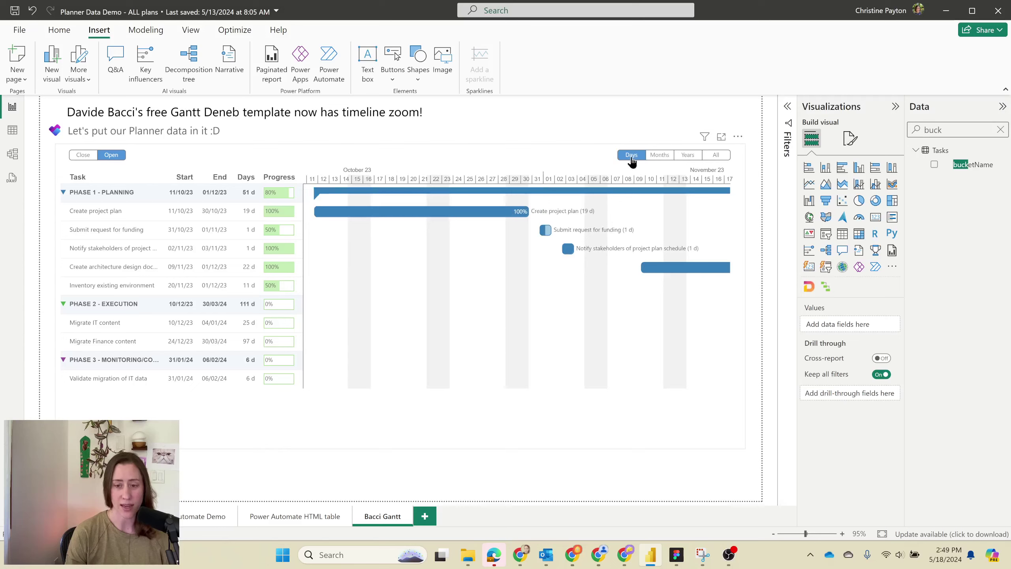
Step: Set the Gantt chart's timeline zoom to All
click(716, 155)
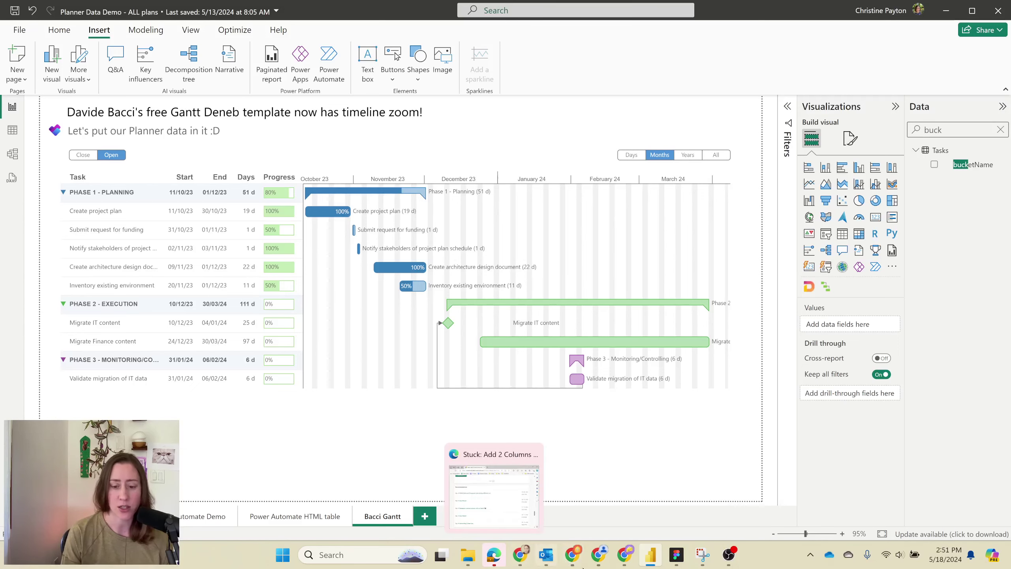
Step: Switch to Chrome, open the Gantt Chart folder of the Deneb-Showcase GitHub repository and download Gantt 2.0.pbix
click(520, 555)
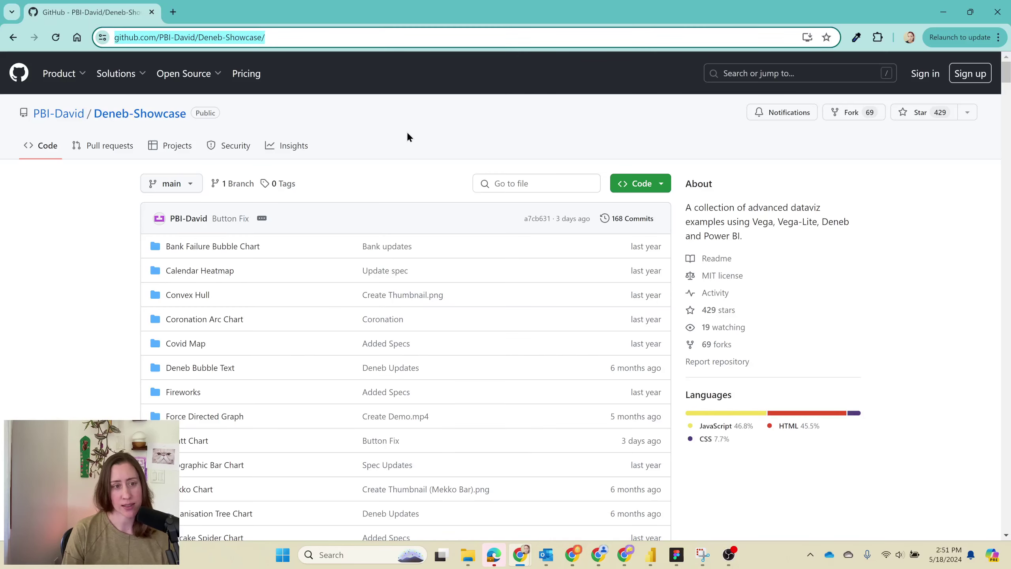
scroll(110, 254, down, 3)
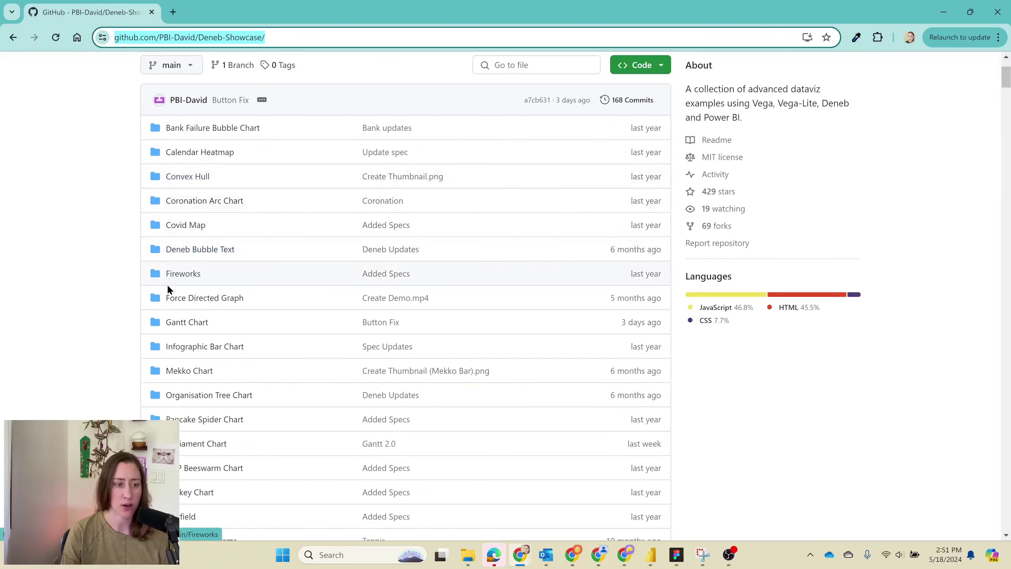
click(185, 327)
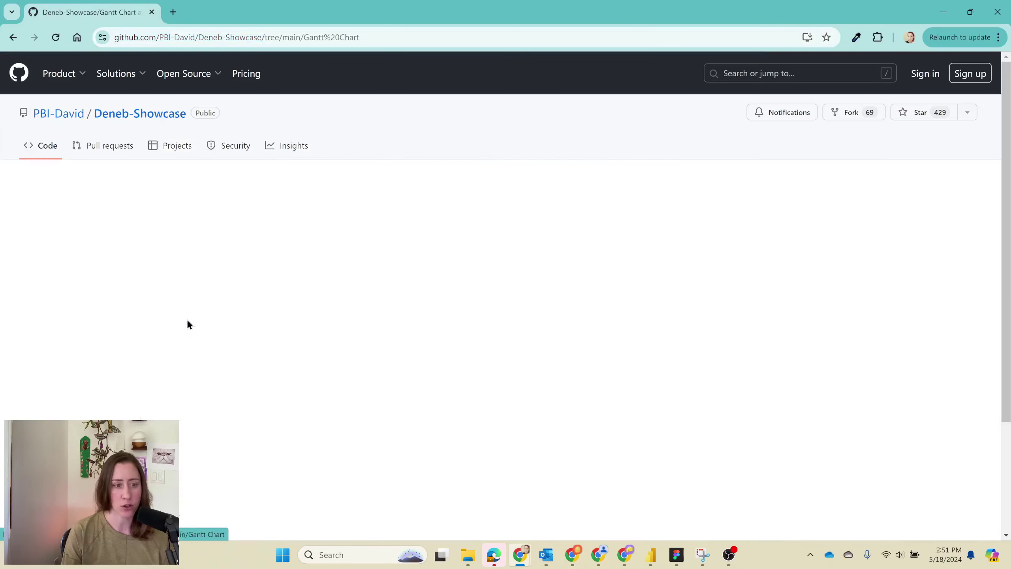
scroll(451, 199, down, 1)
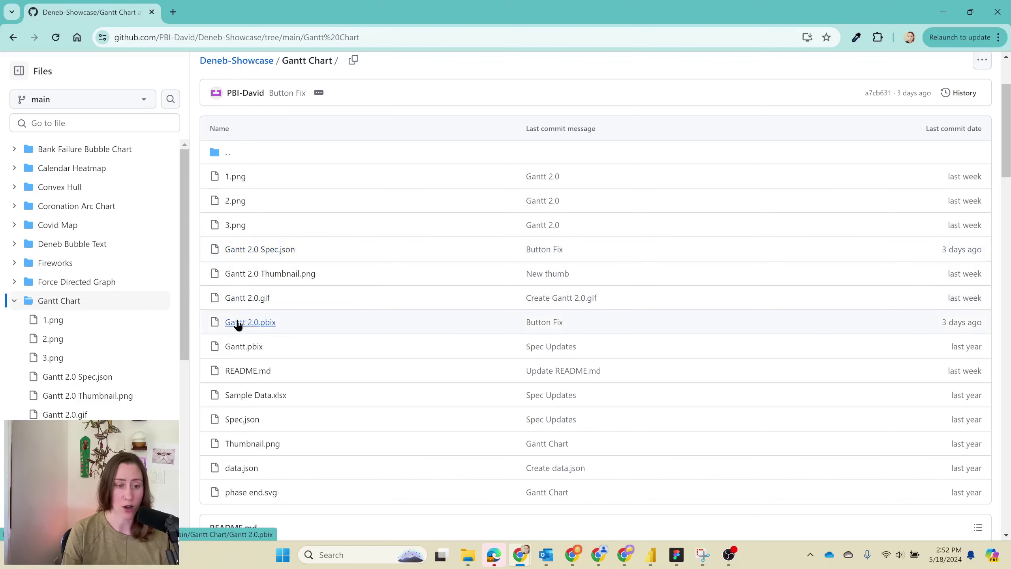
click(259, 322)
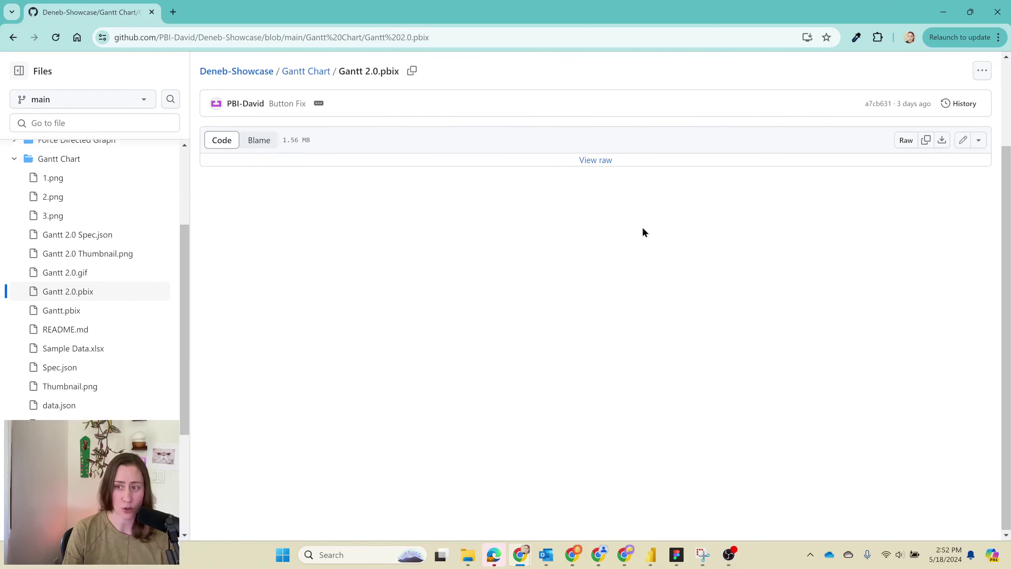
click(943, 141)
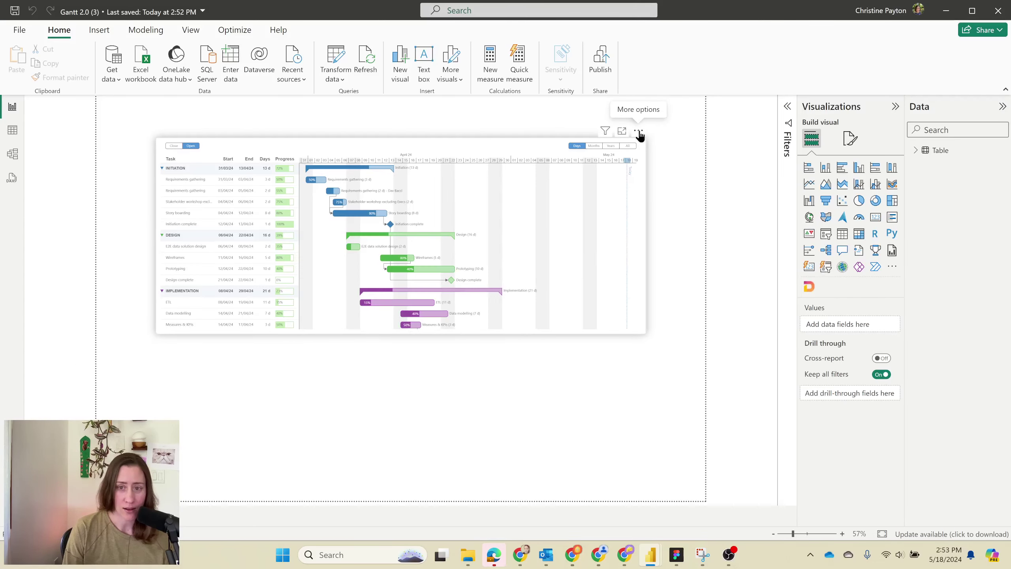
Step: Open the Gantt visual of the Gantt 2.0 report for editing and select its entire specification code
click(639, 133)
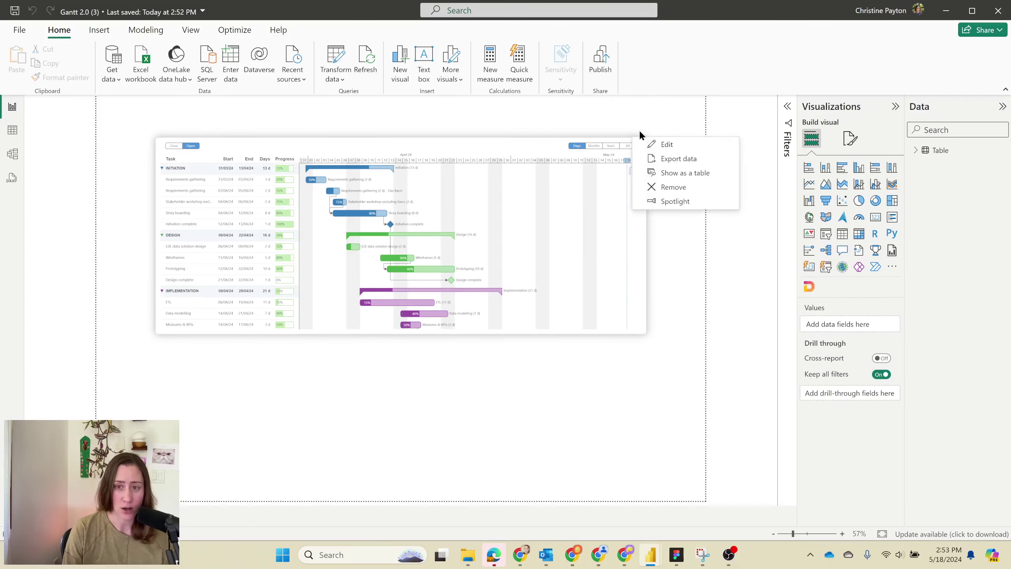
click(668, 146)
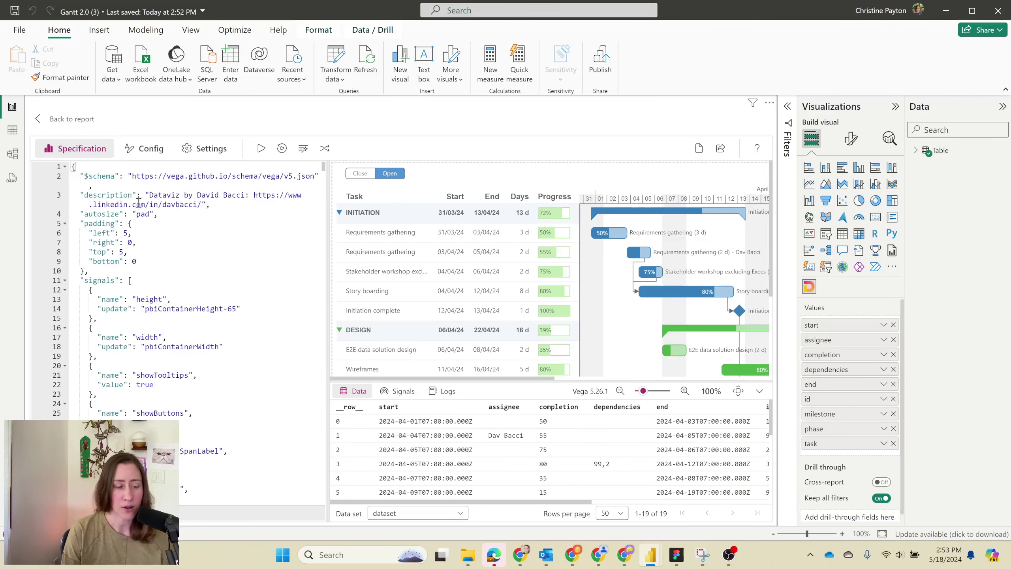
click(186, 215)
key(ctrl+a)
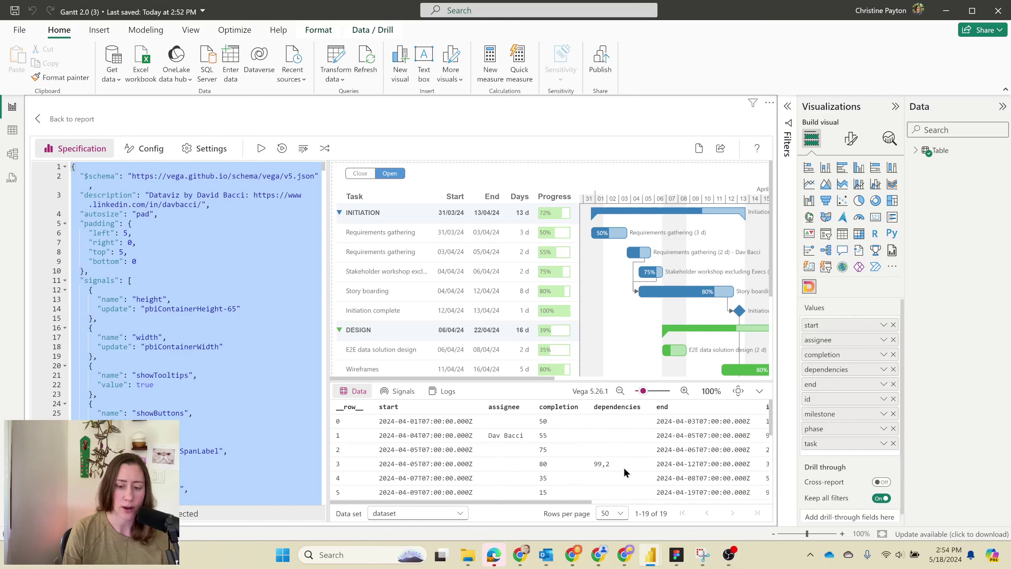
Step: Switch to the Planner Data Demo report, search the Power BI visuals for "deneb" and add the Deneb visual
mouse_move(650, 554)
click(585, 486)
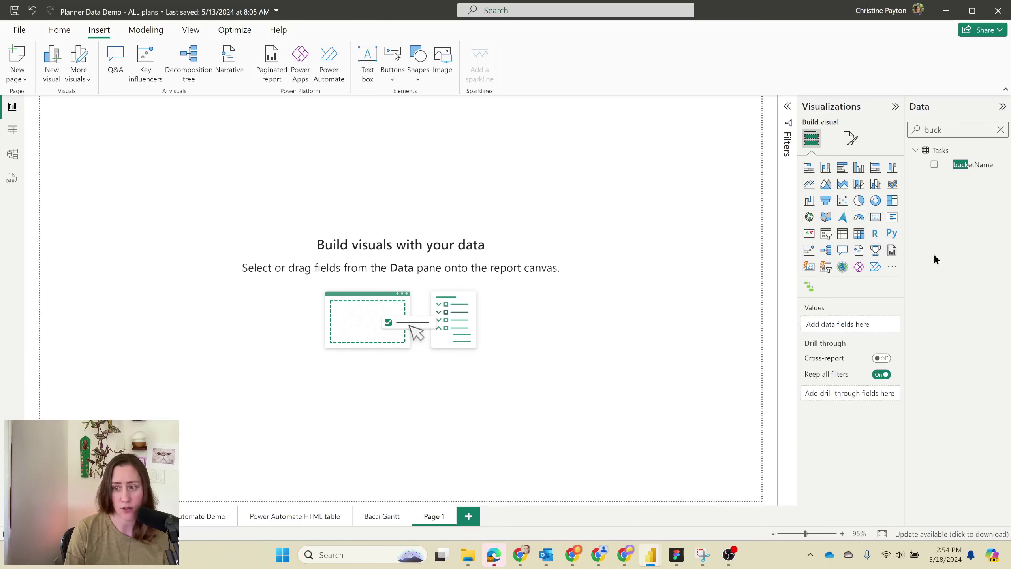
click(892, 267)
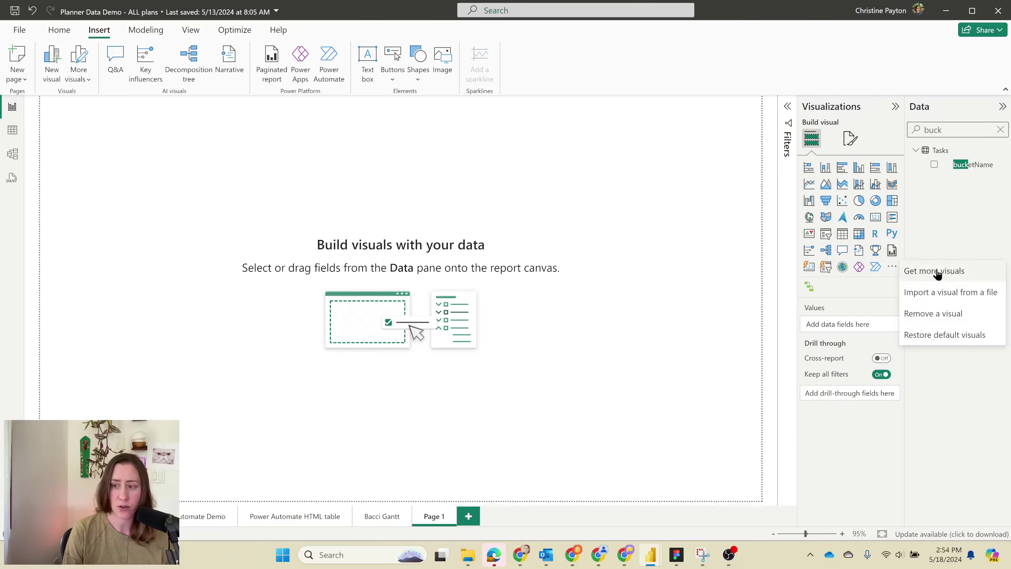
click(935, 271)
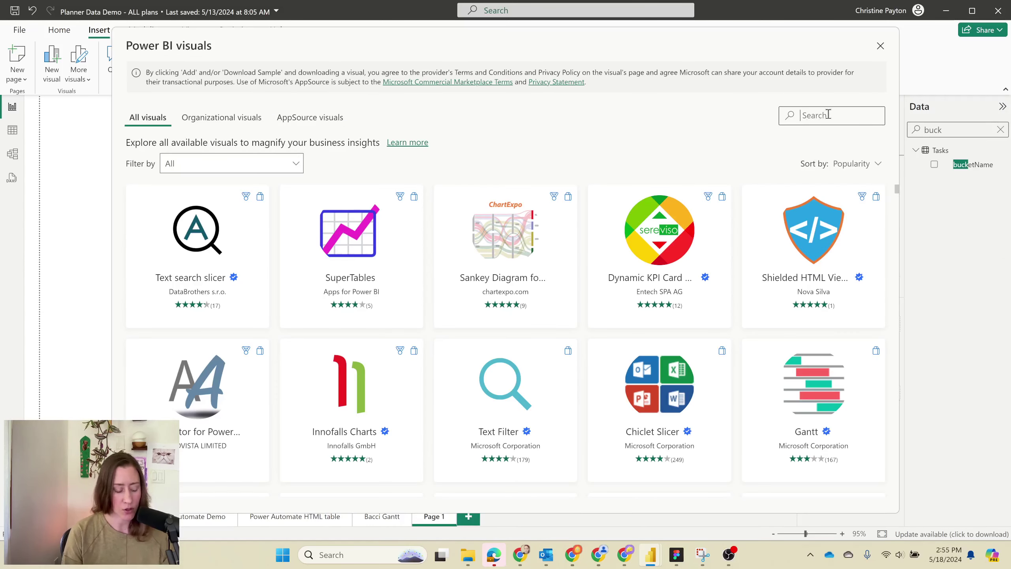
text(deneb)
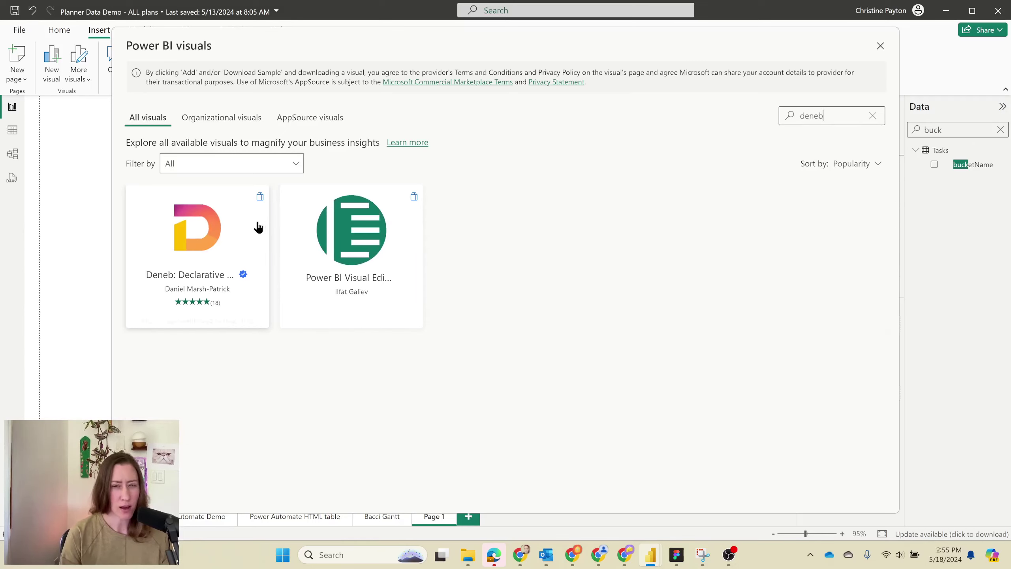
click(209, 229)
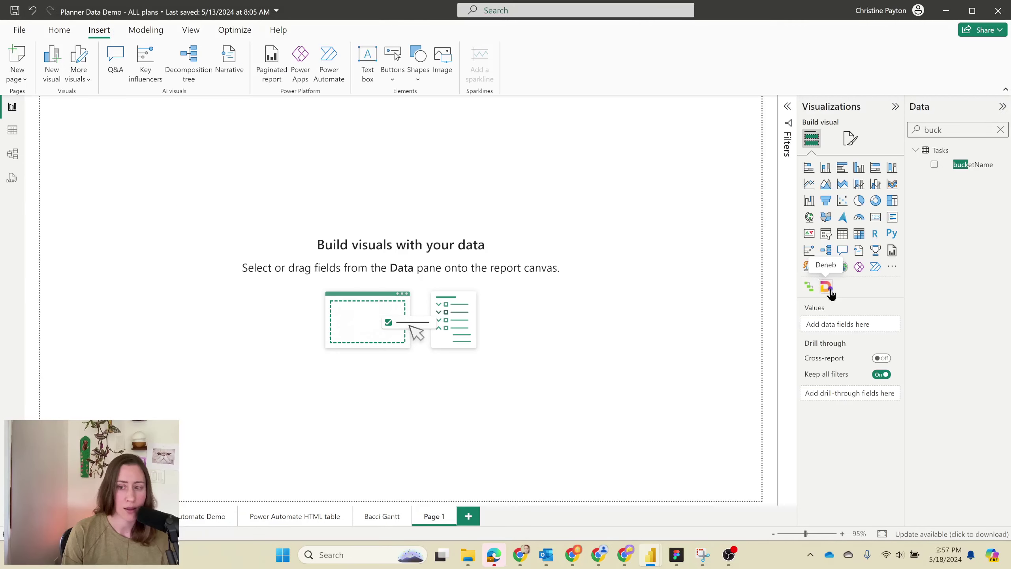
Step: Place a Deneb visual on Page 1 and enlarge it across most of the canvas
click(826, 286)
drag(202, 250, 618, 442)
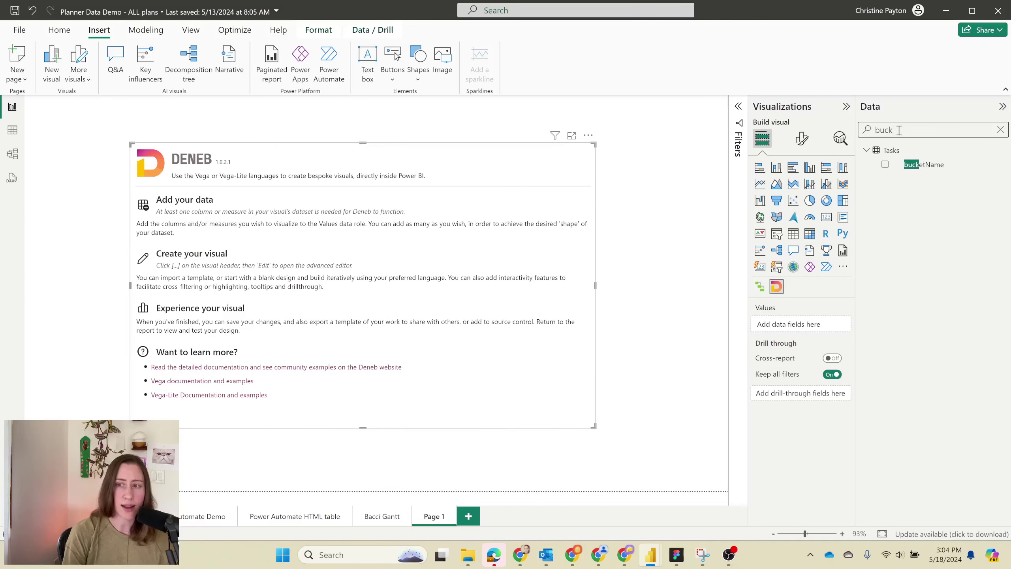
Step: Clear the "buck" field search, add taskStart from the Tasks table to the Deneb visual's values and rename it start
double_click(899, 130)
key(BackSpace)
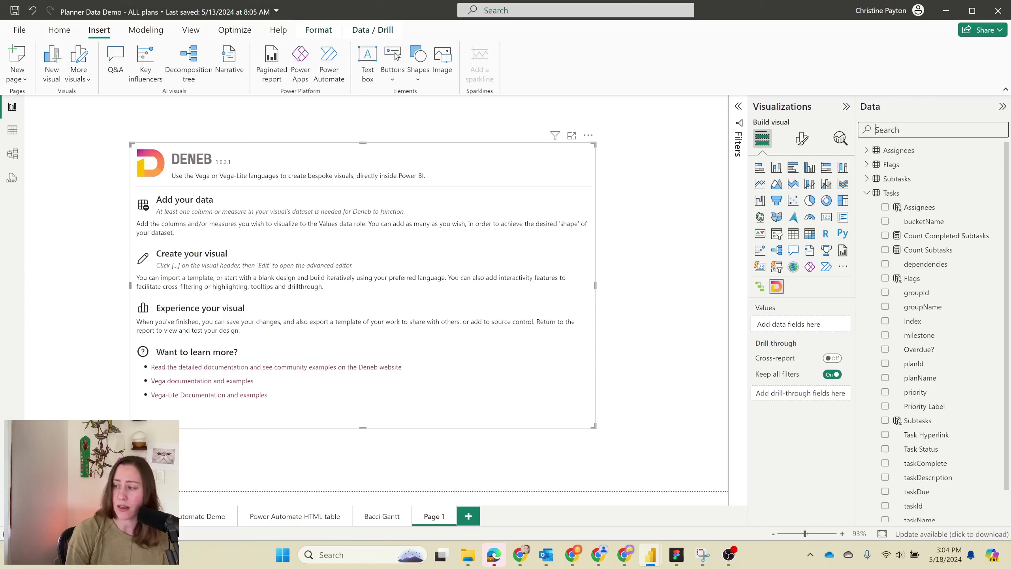
scroll(926, 375, down, 1)
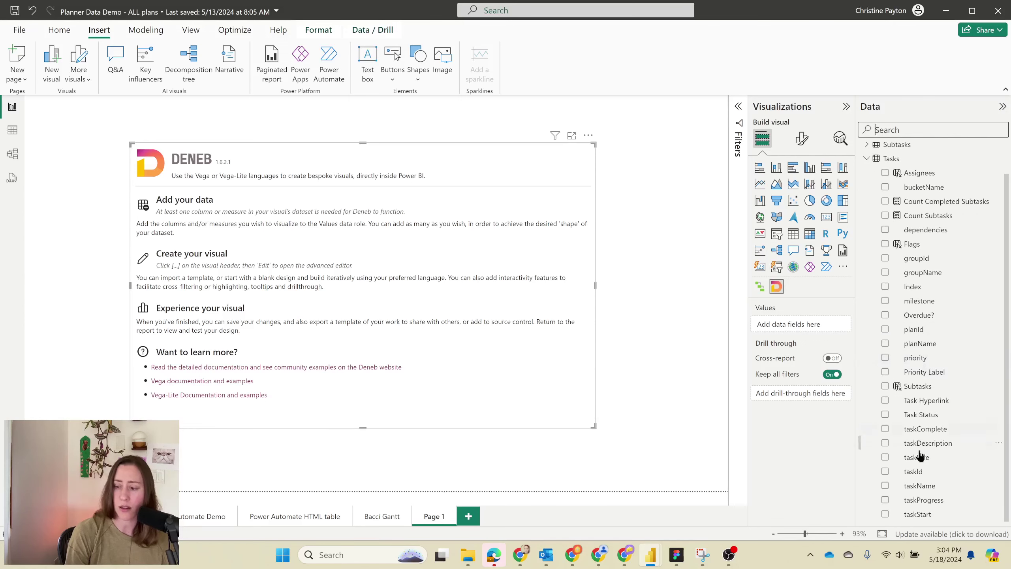
click(886, 514)
double_click(798, 324)
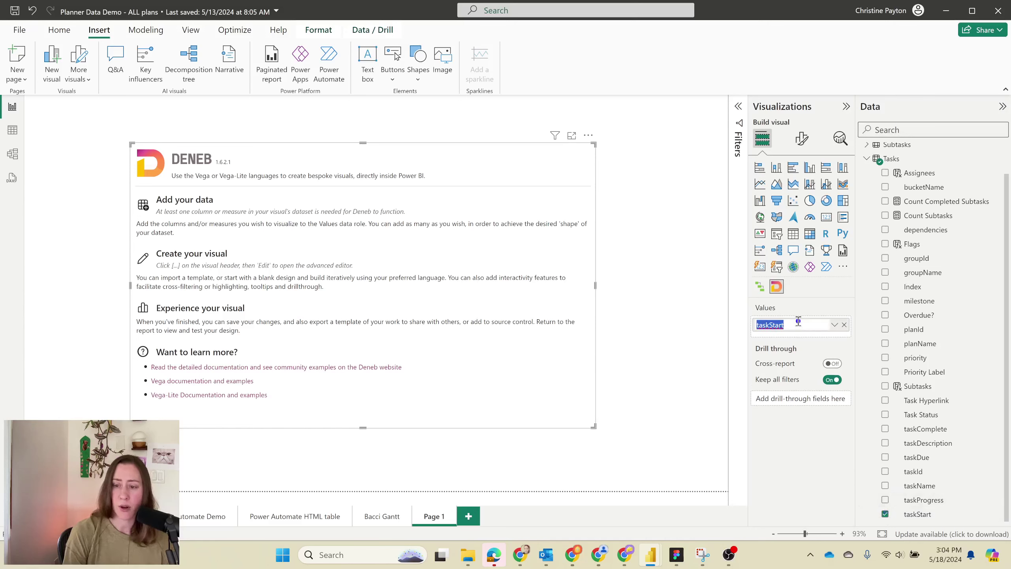
text(start)
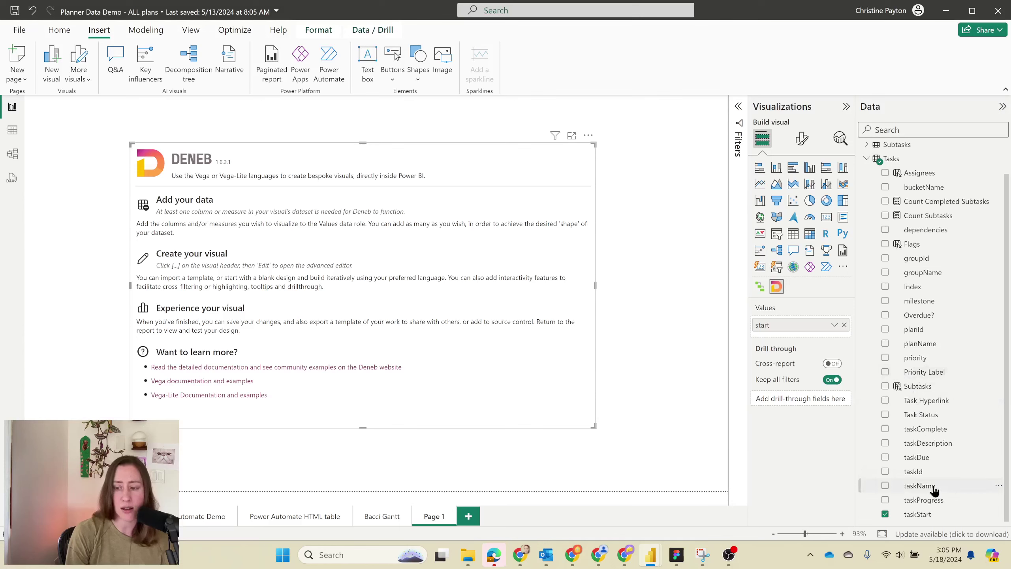
Step: Add the taskProgress field to the Deneb visual's values and rename it completion
click(885, 500)
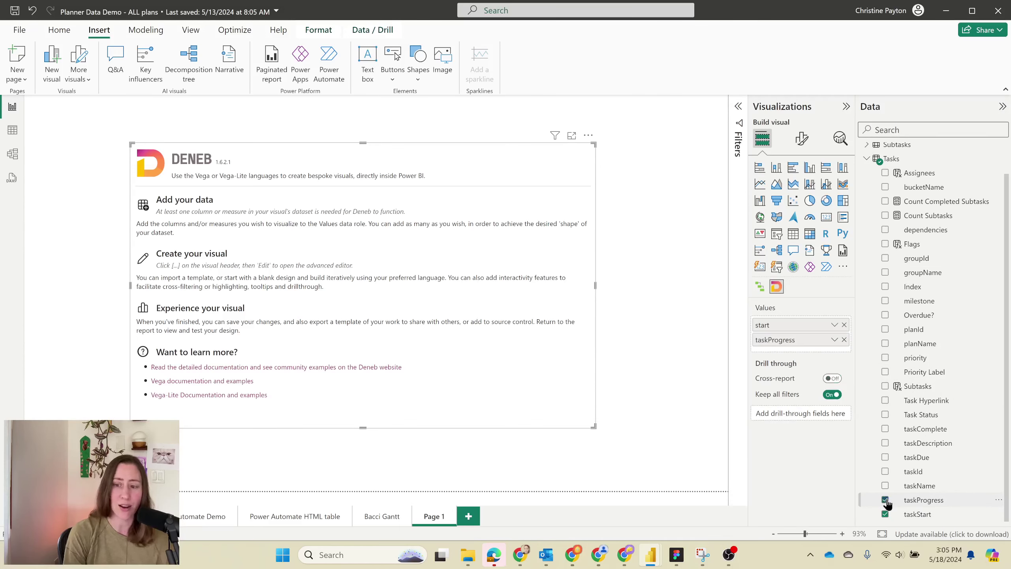
double_click(796, 338)
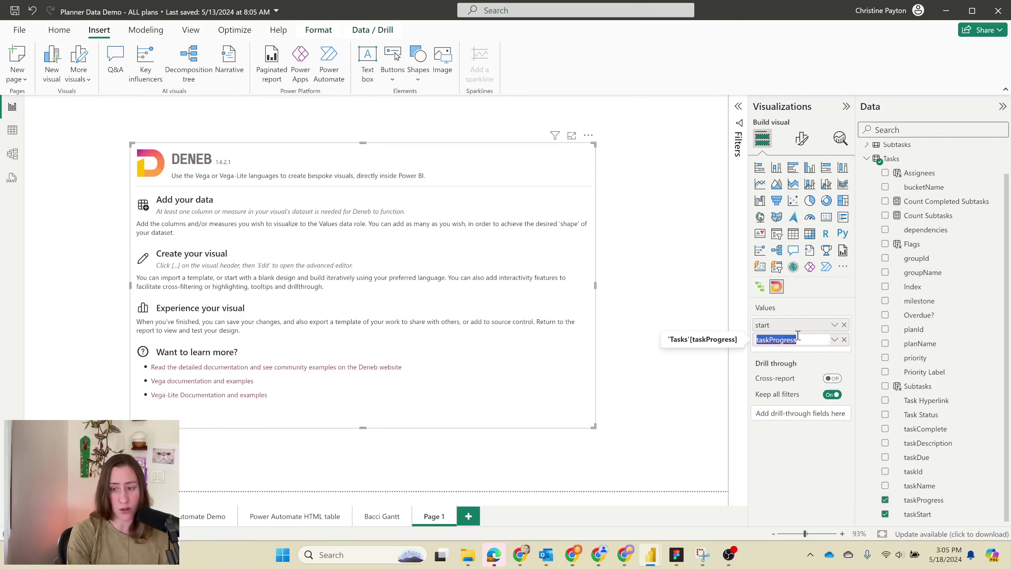
text(completion)
key(Return)
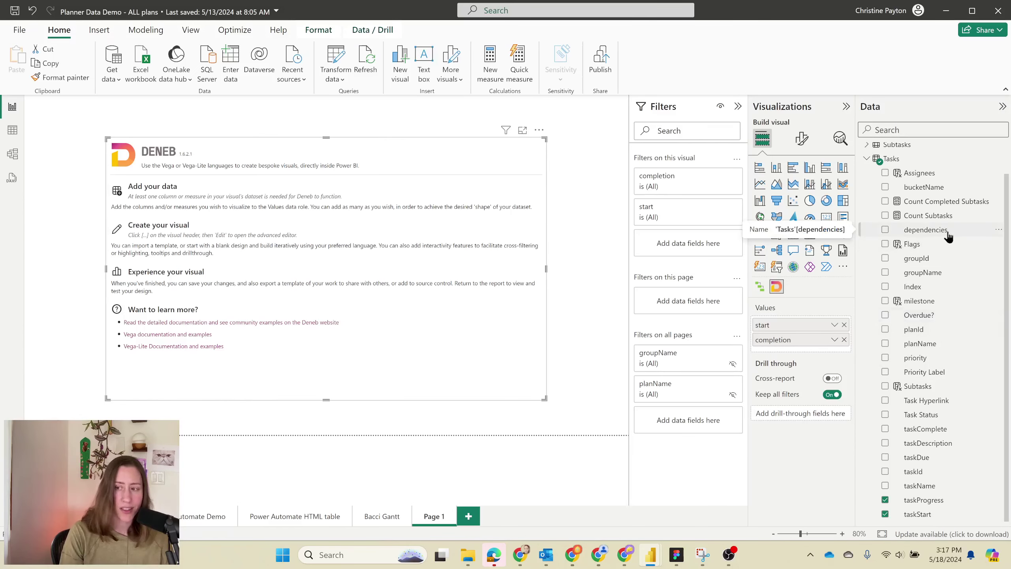
Step: Add the dependencies and taskDue fields to the visual's values, renaming taskDue to end
drag(947, 231, 800, 347)
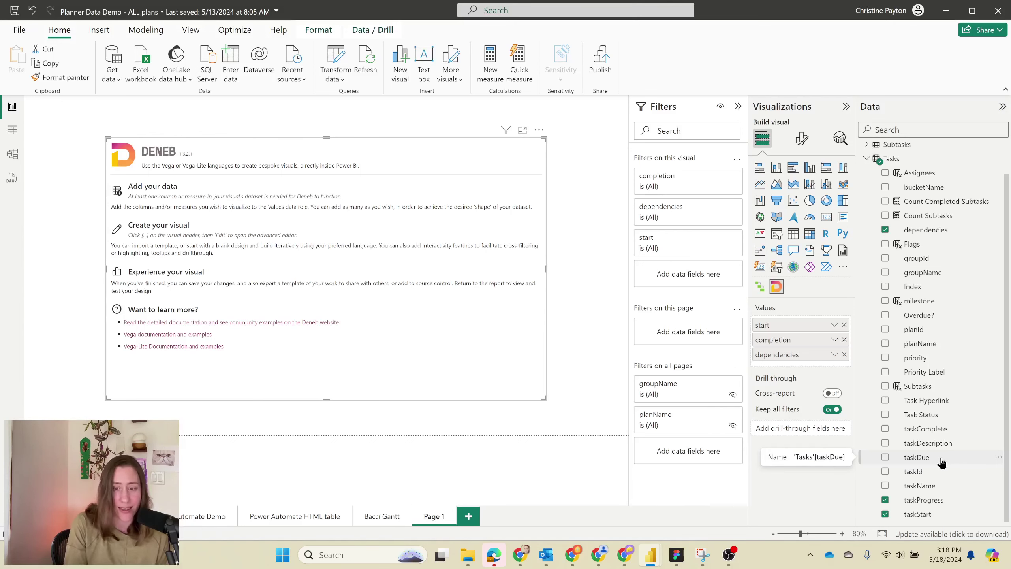
drag(941, 462, 808, 364)
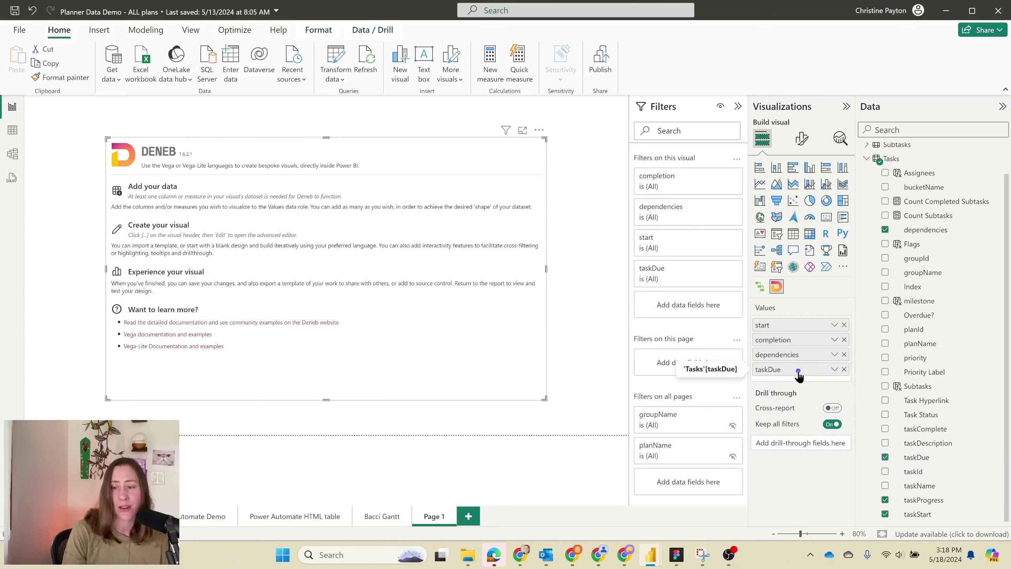
double_click(807, 369)
text(end)
key(Return)
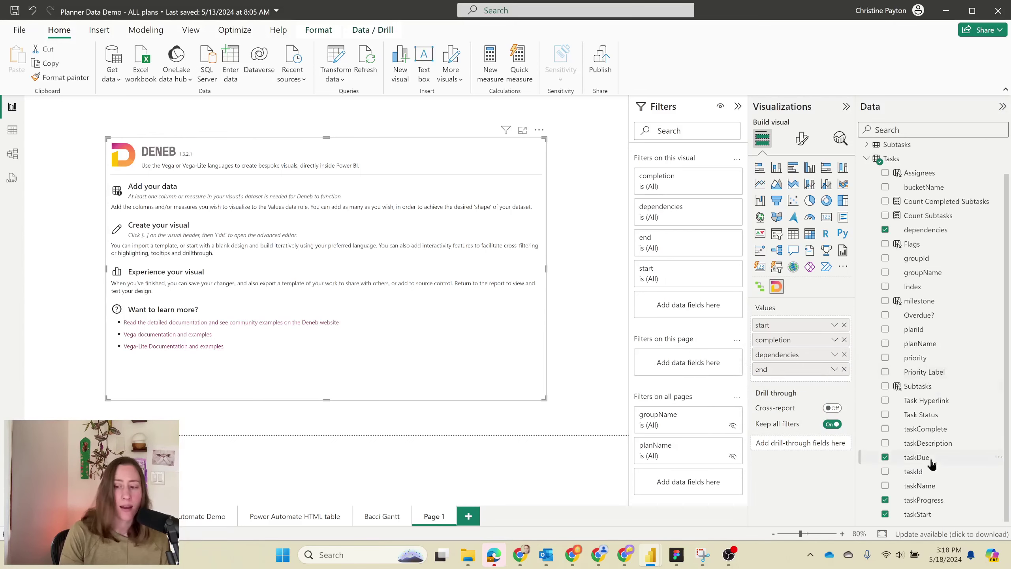
Step: Add taskId, named id, and the milestone field to the Deneb visual's values
drag(931, 473, 796, 378)
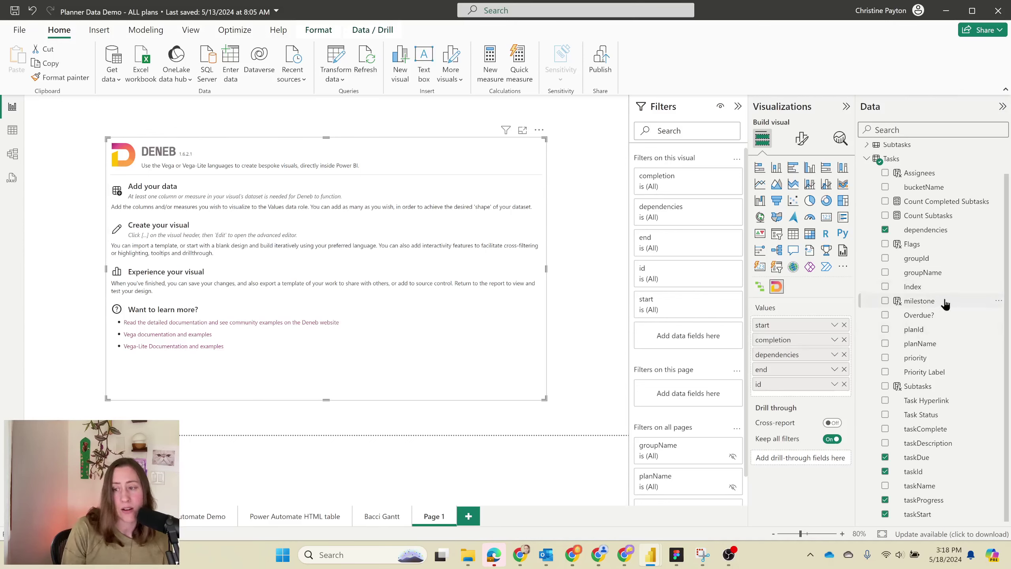
drag(942, 301, 803, 392)
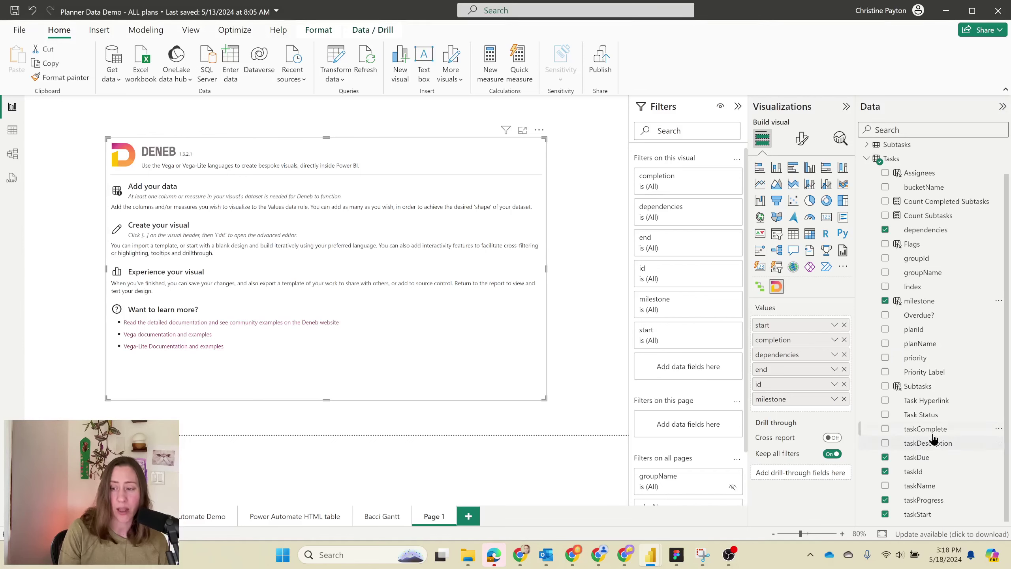
Step: Add the bucketName field to the visual's values and rename it phase
drag(927, 187, 786, 407)
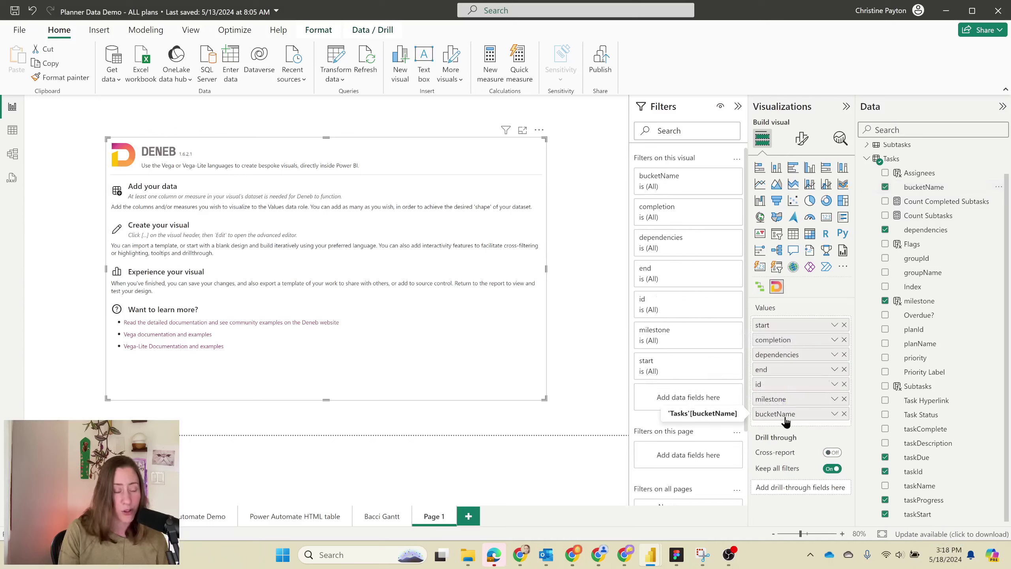
double_click(785, 416)
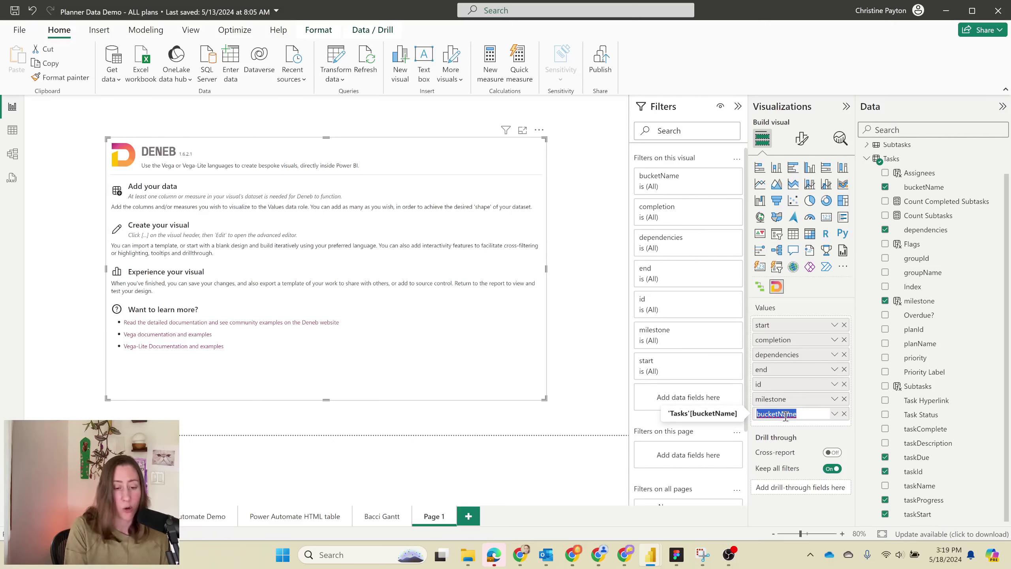
text(phase)
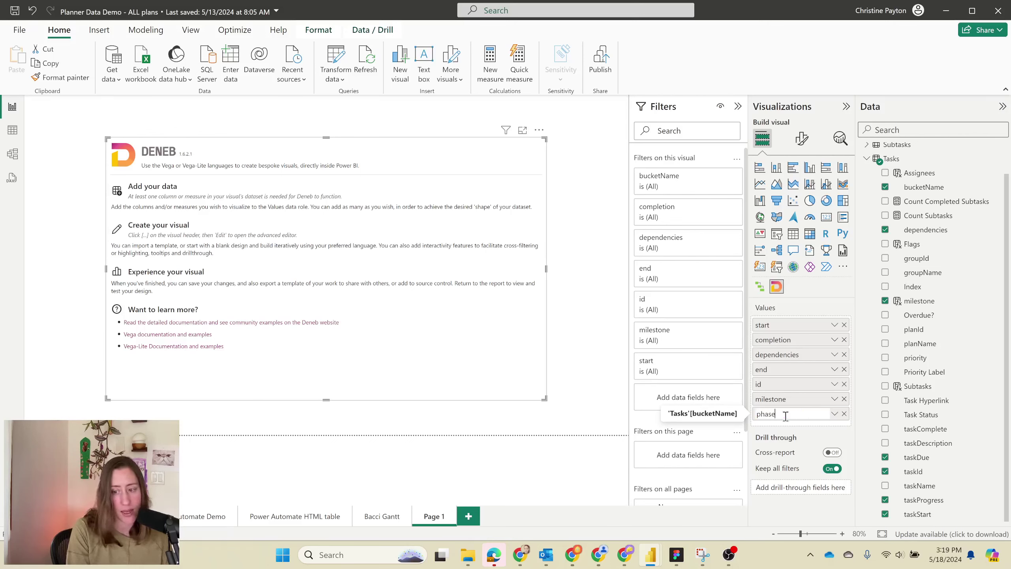
key(Return)
Step: Add the taskName field below phase in the visual's values and rename it task
drag(942, 487, 780, 429)
double_click(786, 429)
text(tas)
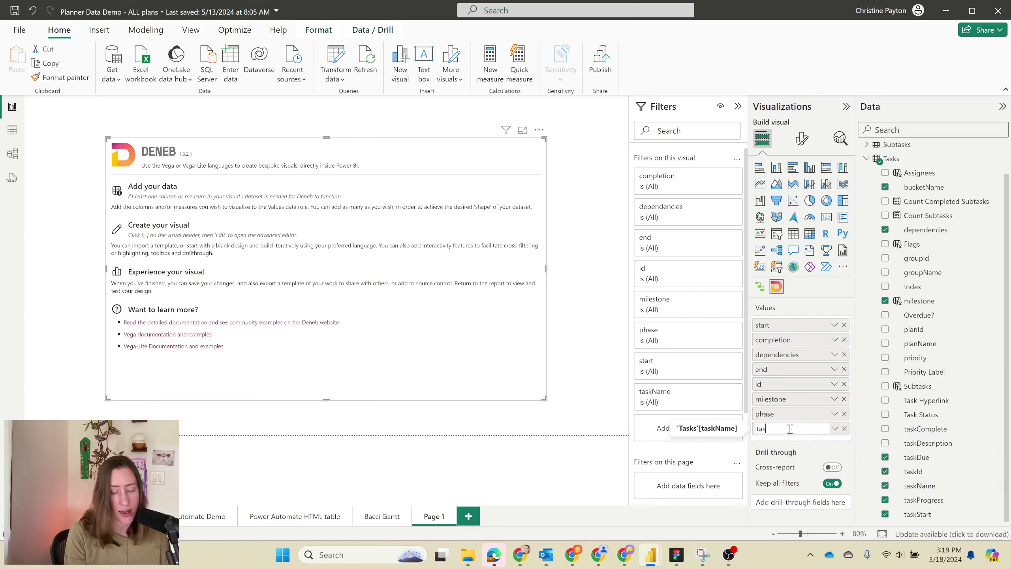
text(k)
key(Return)
Step: Open the Deneb visual for editing and create a new specification from the empty Vega template
click(539, 130)
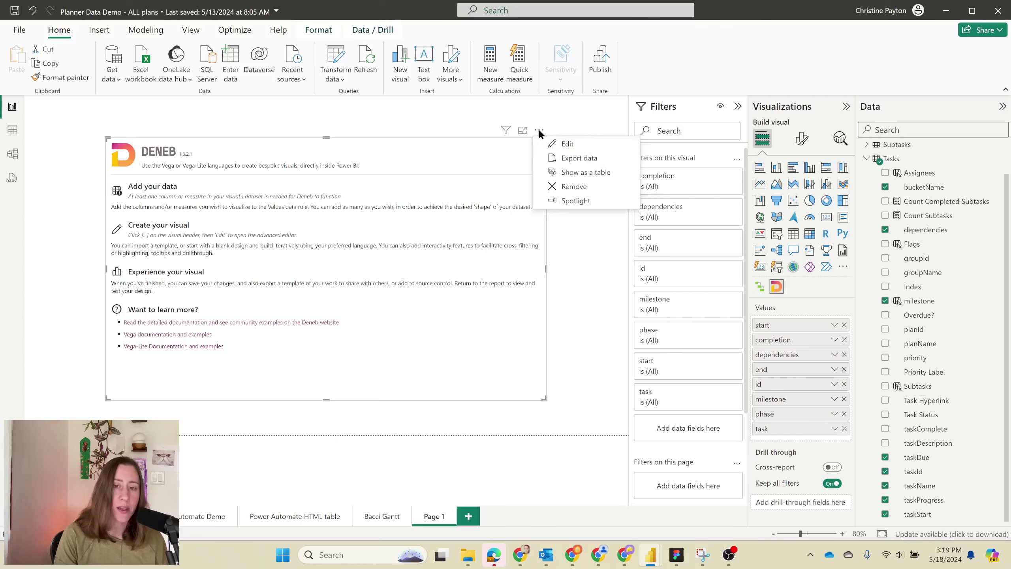
click(569, 145)
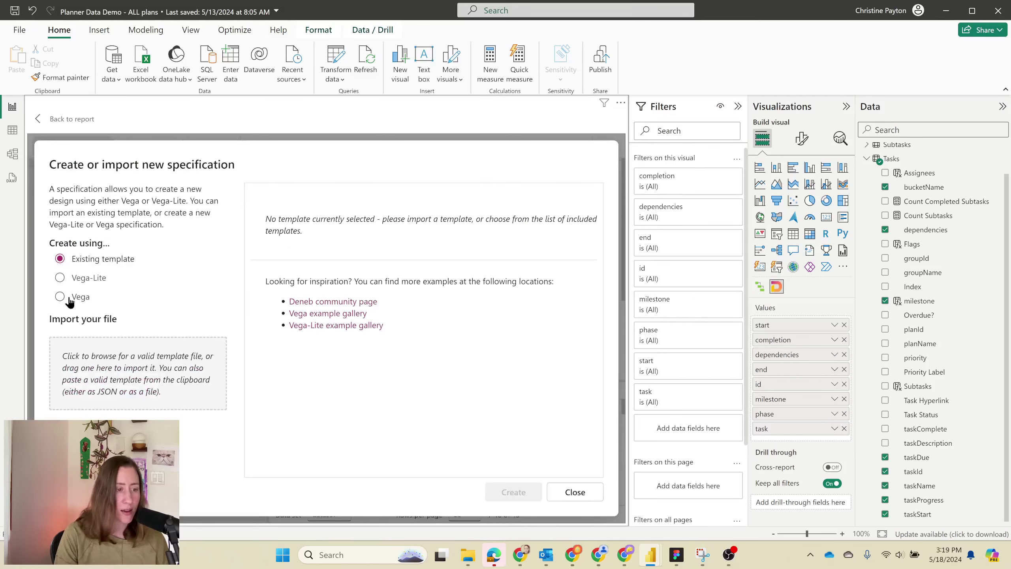
click(68, 298)
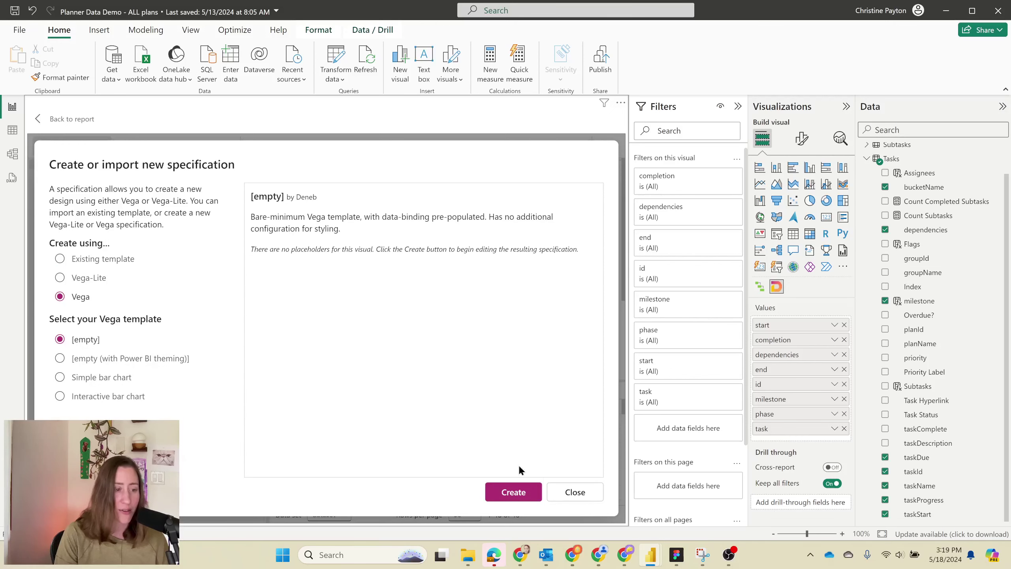
click(514, 499)
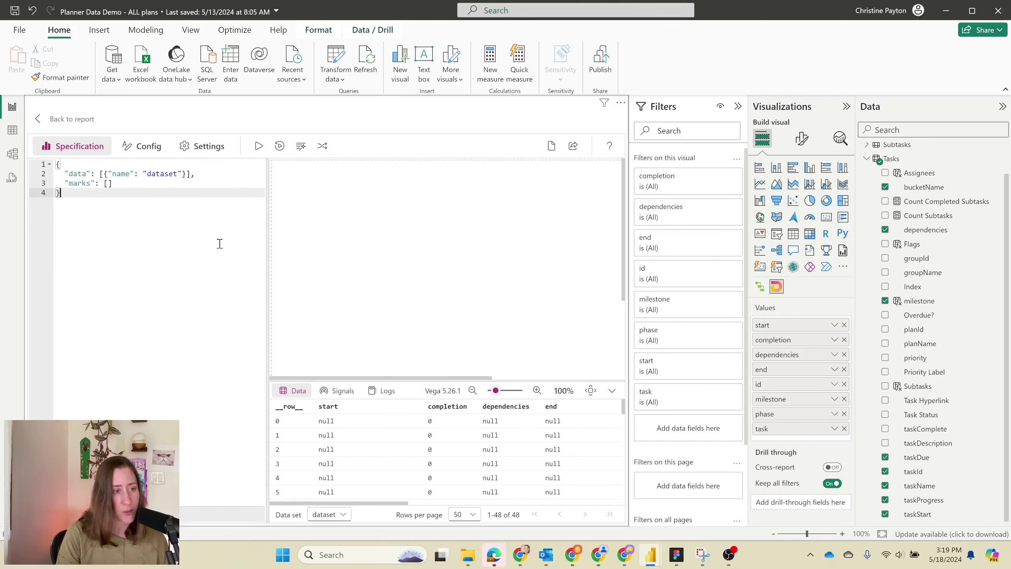
Step: Replace the entire default specification with the copied Gantt template code and apply the changes
key(ctrl+a)
key(ctrl+v)
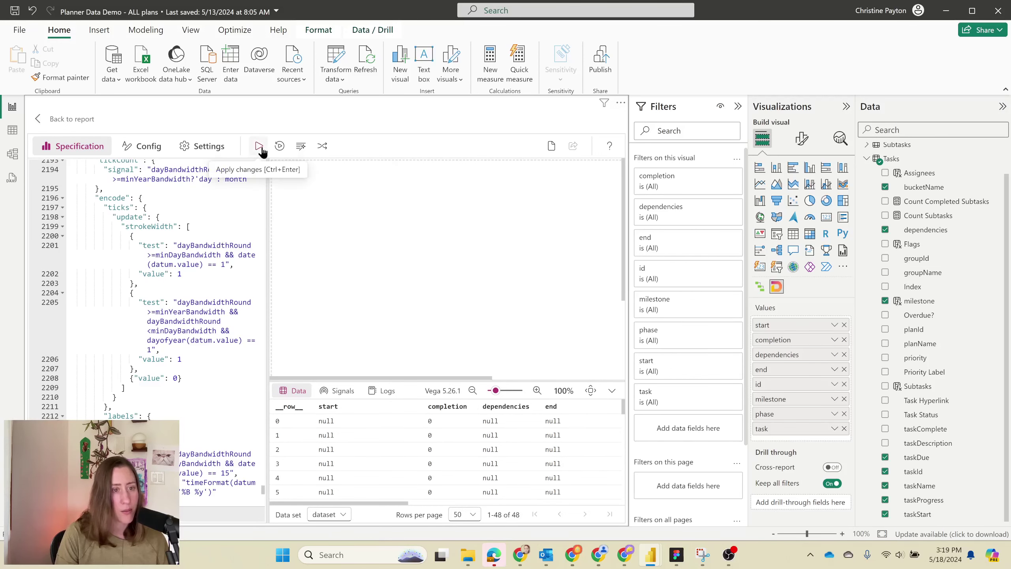
click(259, 146)
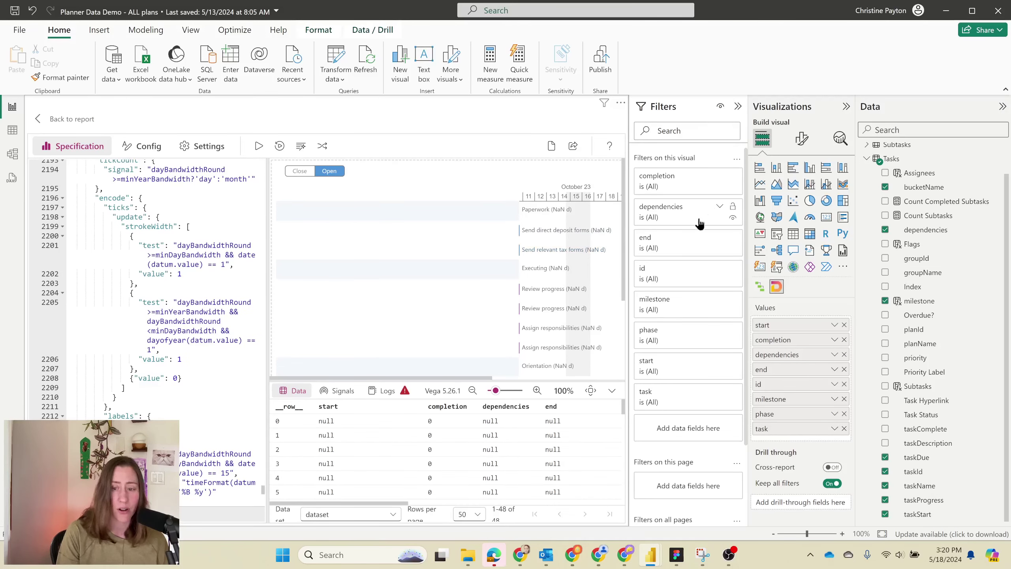
Step: Filter the visual's start field to every value except blank
click(678, 366)
click(647, 302)
click(647, 315)
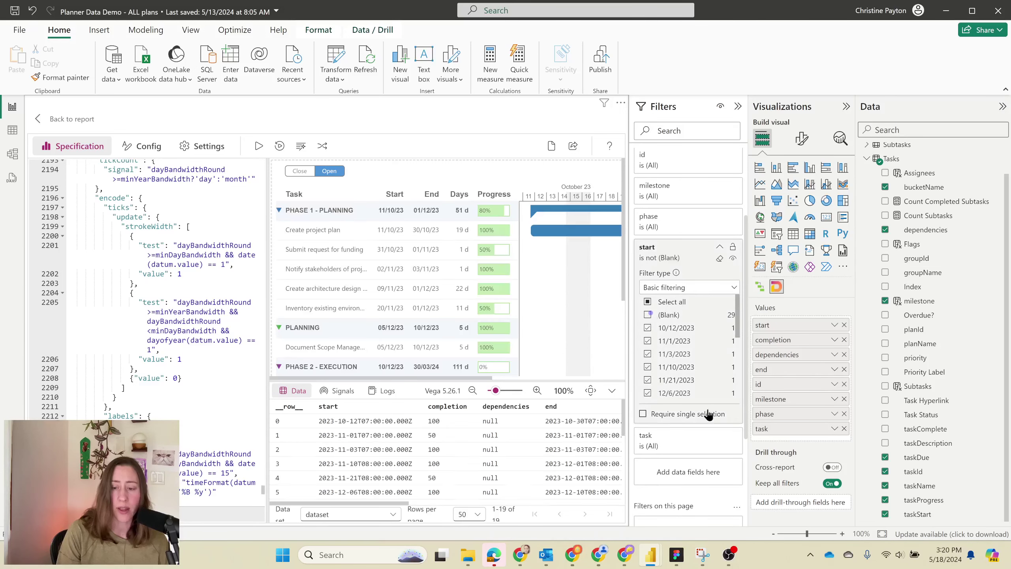
click(676, 252)
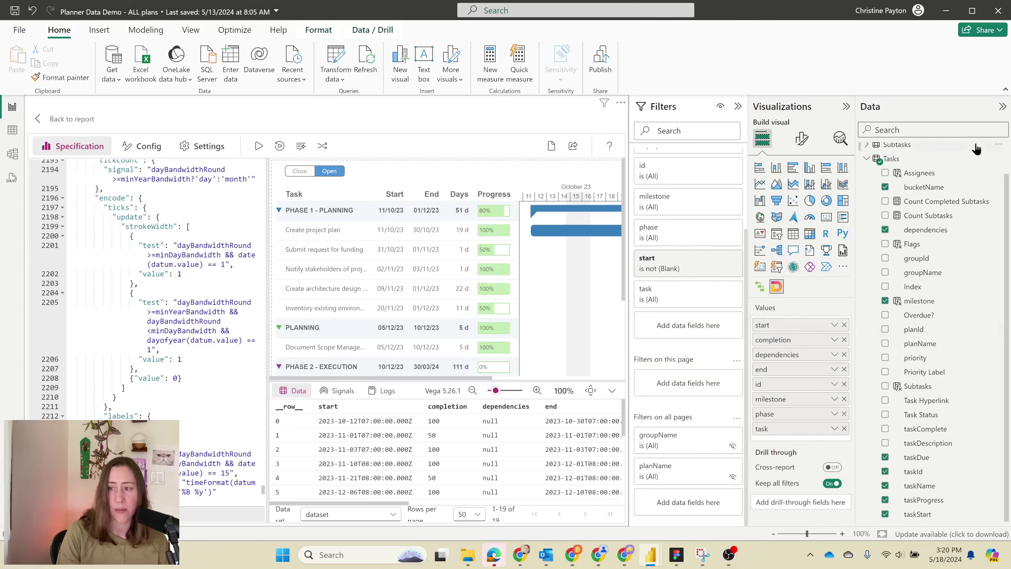
Step: Add planName as a page-level filter and restrict it to the plan beginning with "Demo Project for G"
click(965, 130)
text(plan)
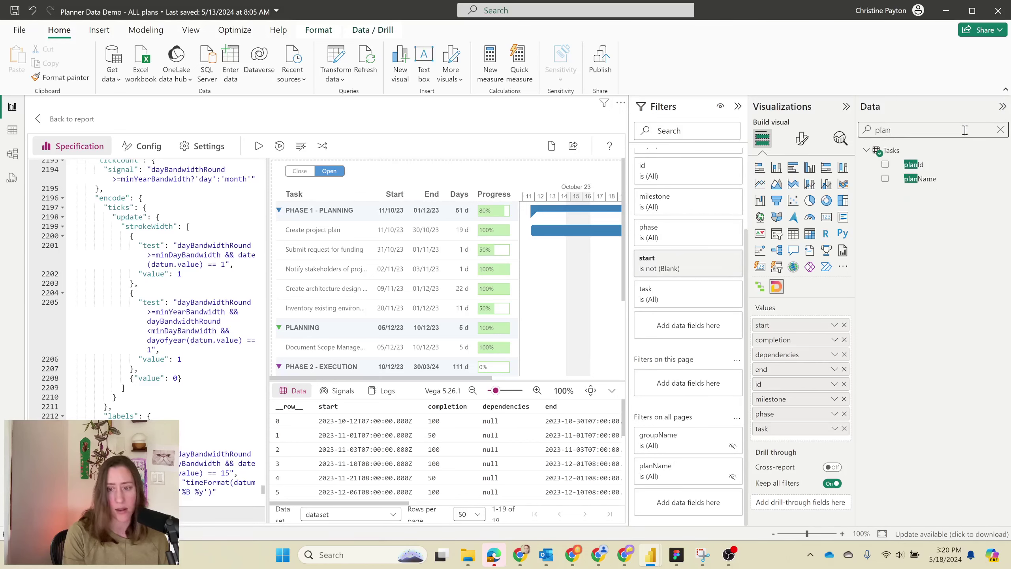
drag(920, 178, 689, 382)
click(648, 362)
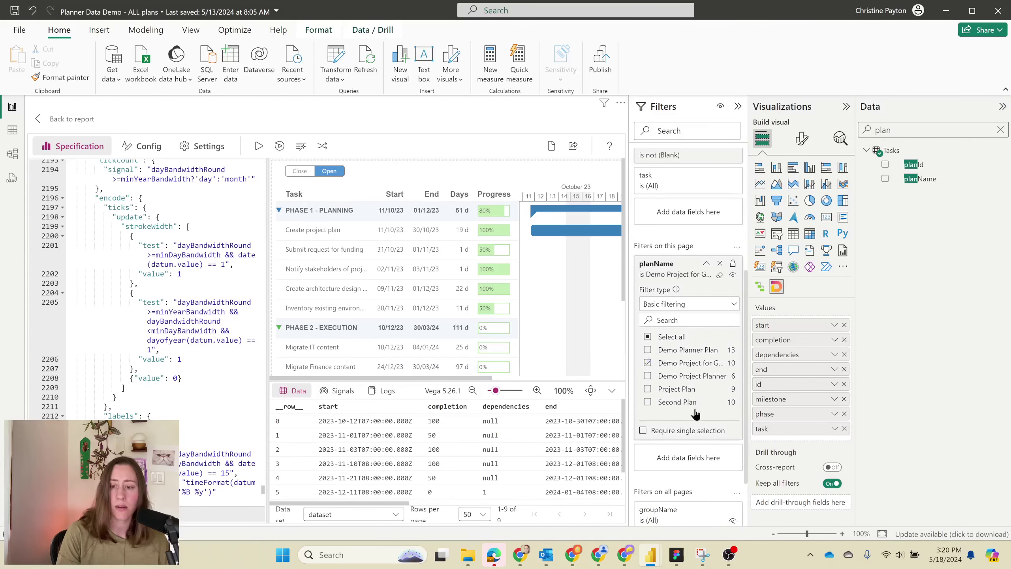
Step: Return to the report and set the Gantt chart's timeline scale to Months
click(52, 119)
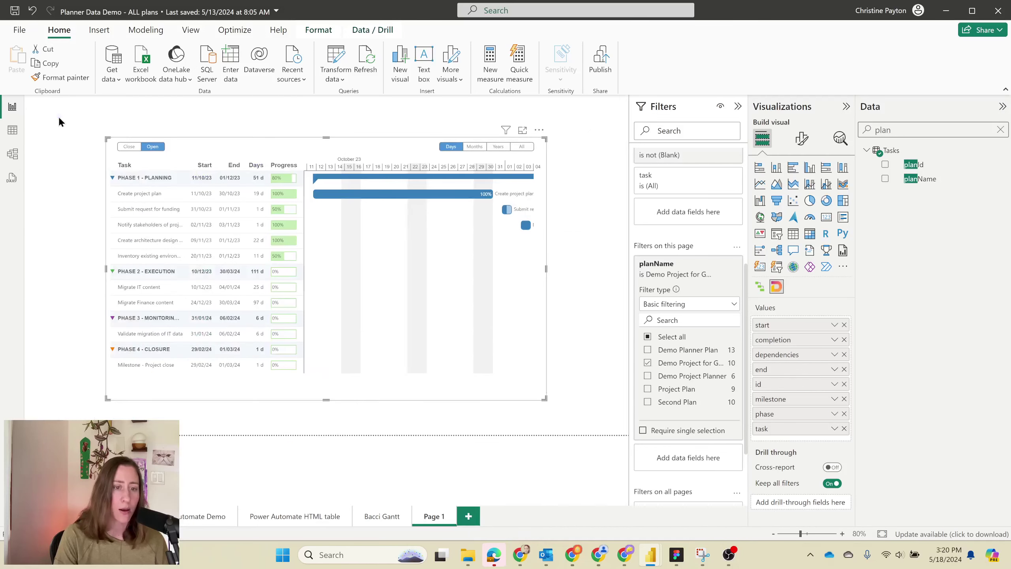
click(523, 147)
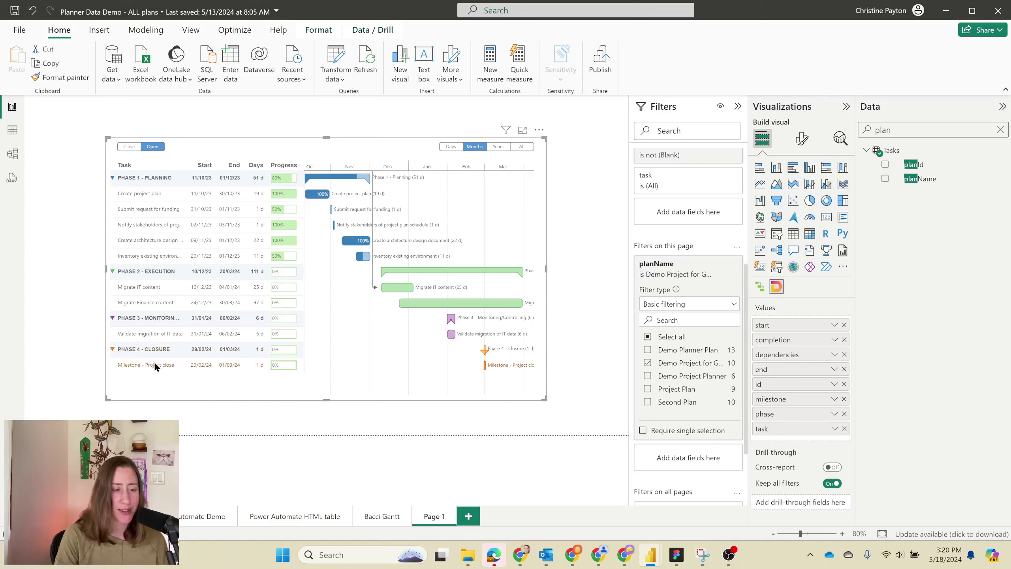
mouse_move(484, 356)
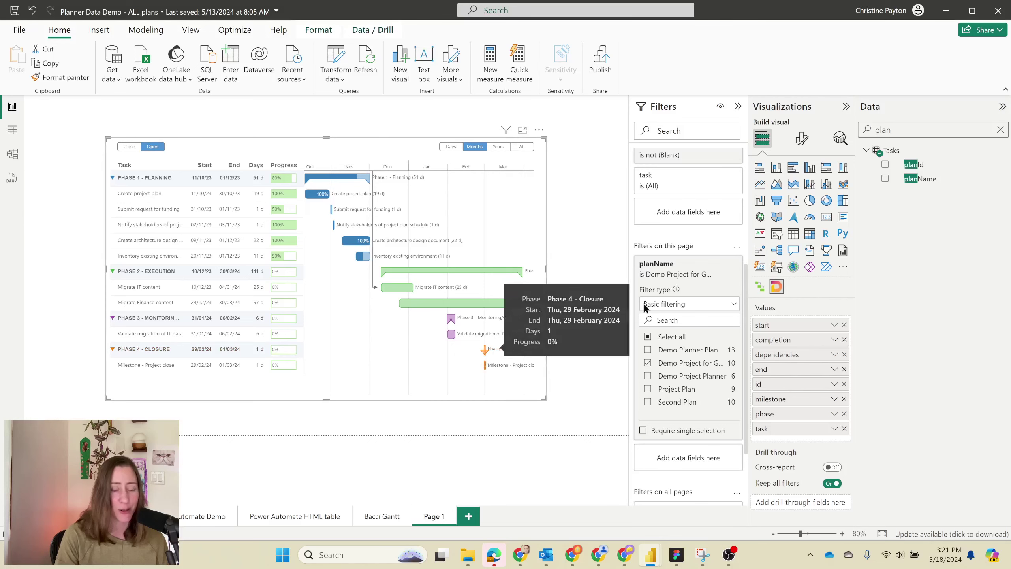
double_click(940, 127)
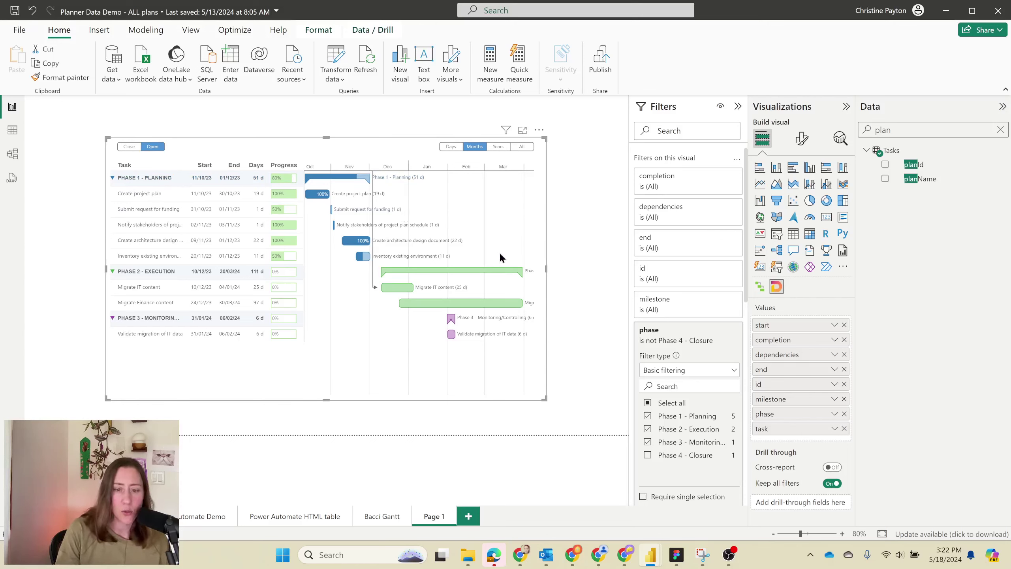
drag(512, 254, 467, 248)
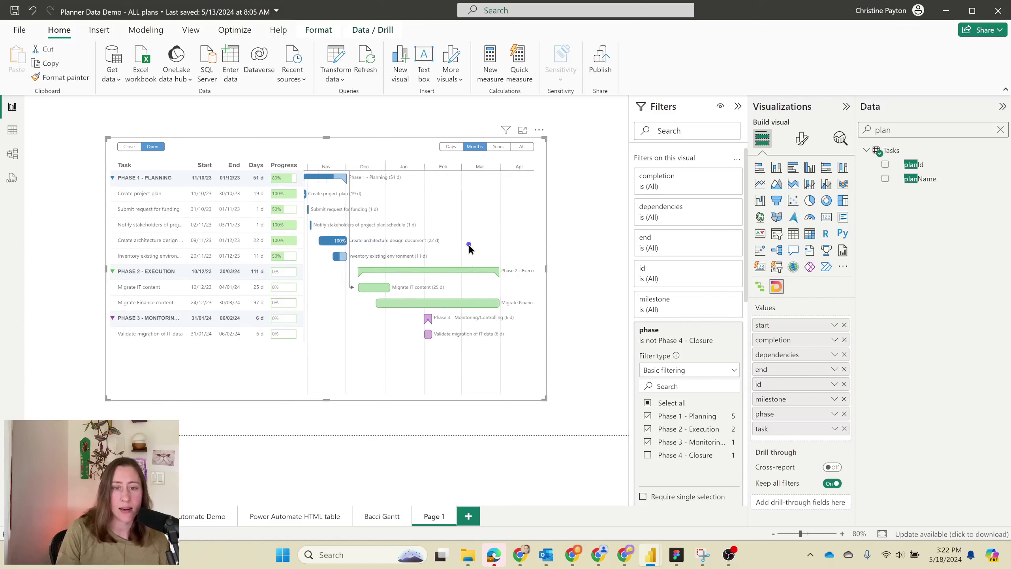
Step: Reopen the Deneb specification editor and examine the hex values in the coloursDark and coloursLight signals
click(538, 130)
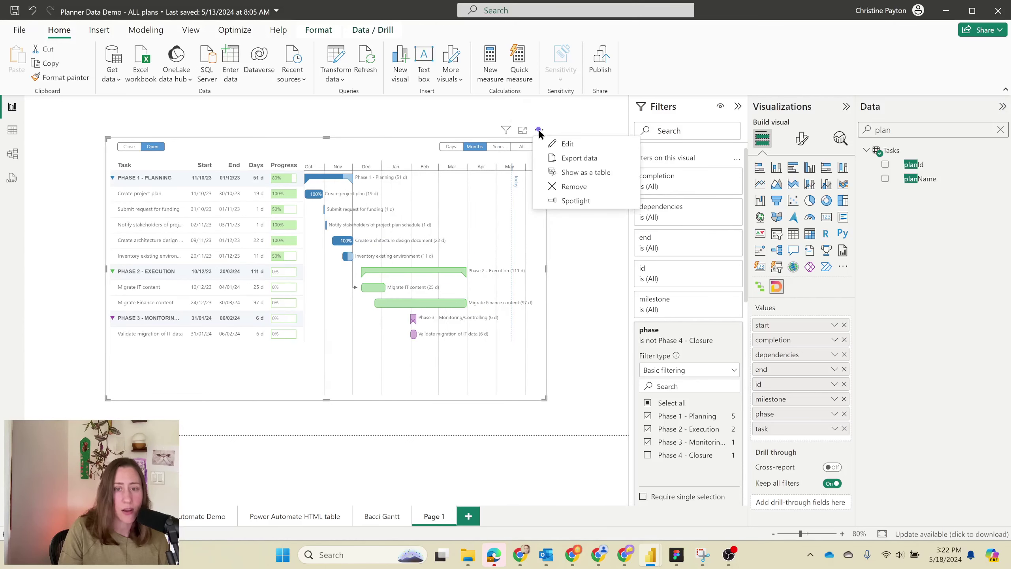
click(562, 144)
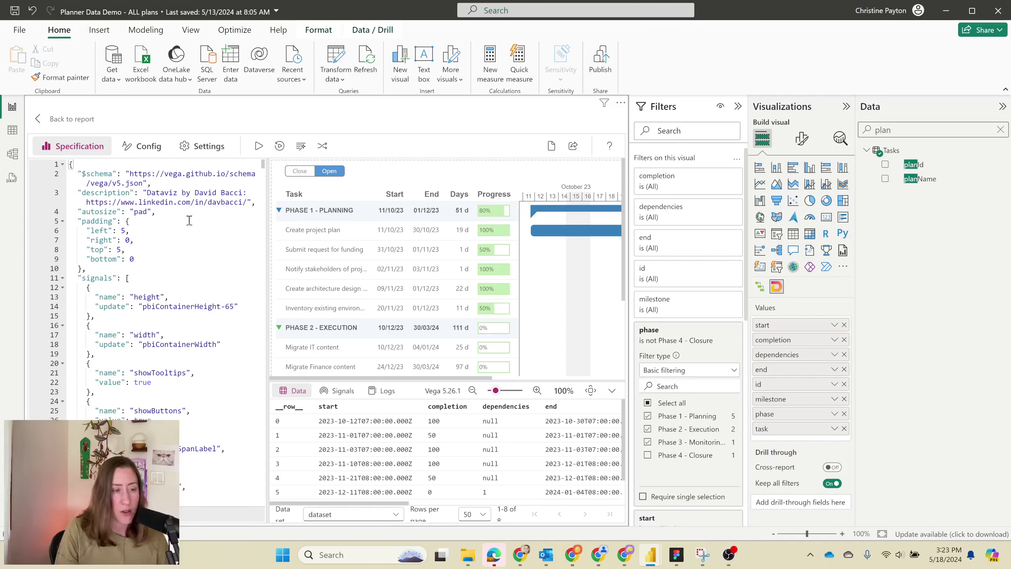
scroll(175, 281, down, 3)
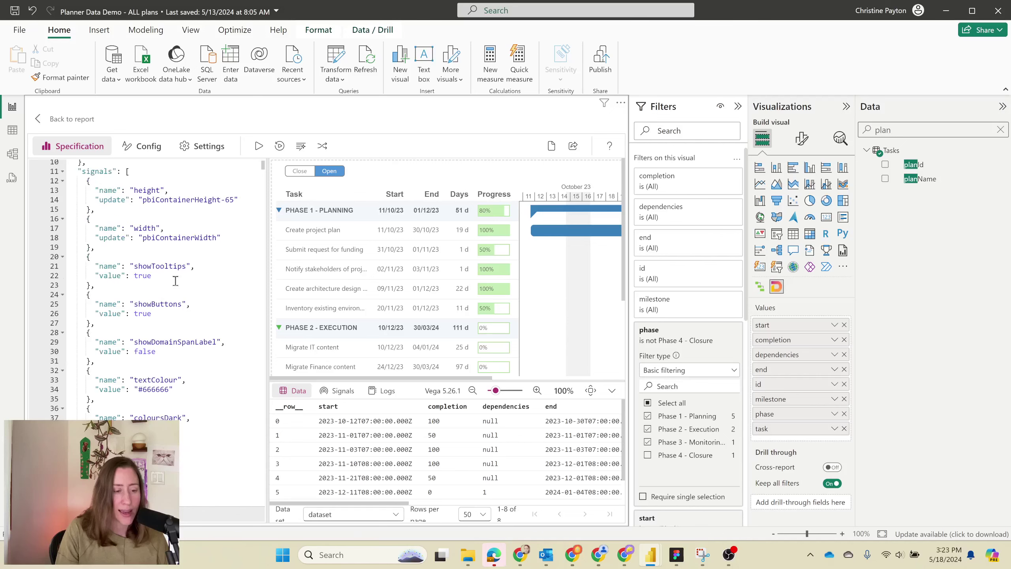
scroll(174, 281, down, 8)
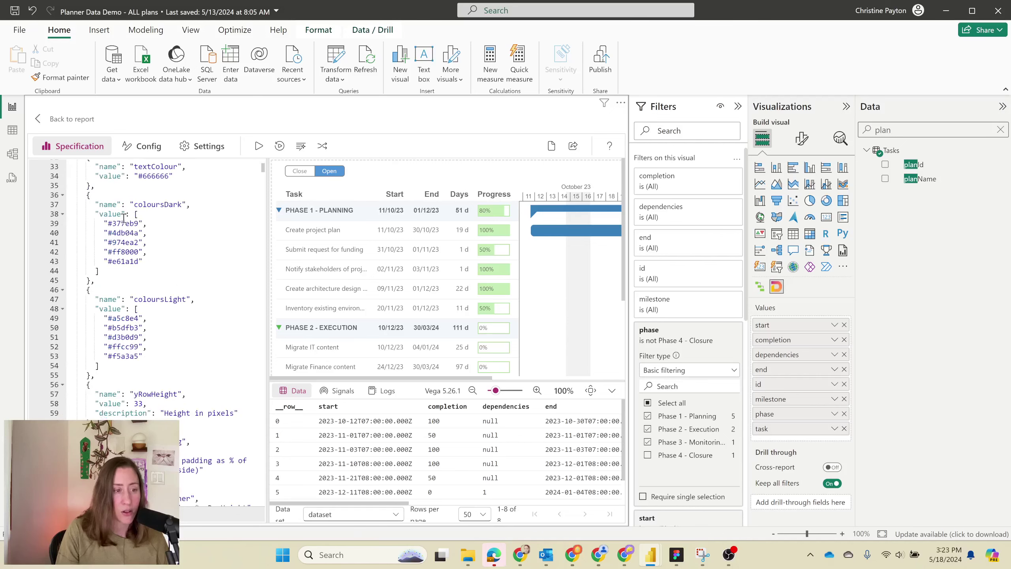
drag(113, 225, 119, 376)
click(142, 224)
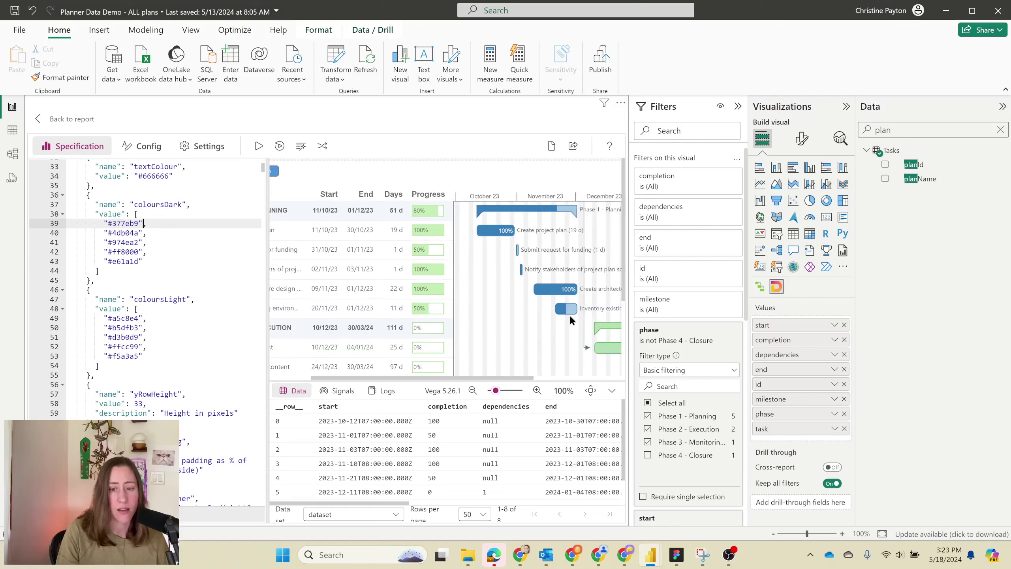
drag(116, 318, 138, 318)
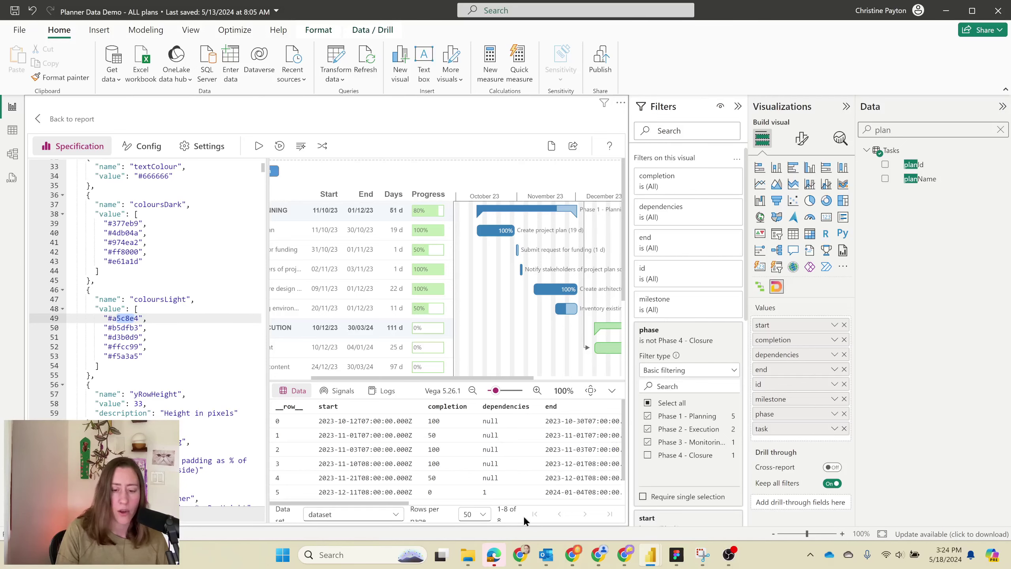
Step: Switch to Figma and compare the template's #974ea2 hex code with its purple swatch in the original palette
mouse_move(676, 555)
click(684, 494)
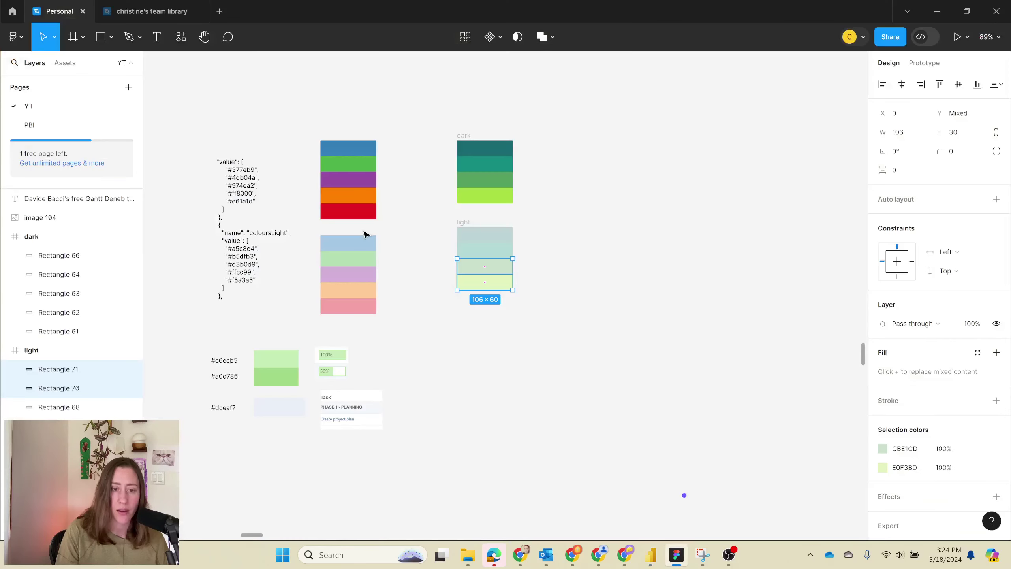
click(404, 208)
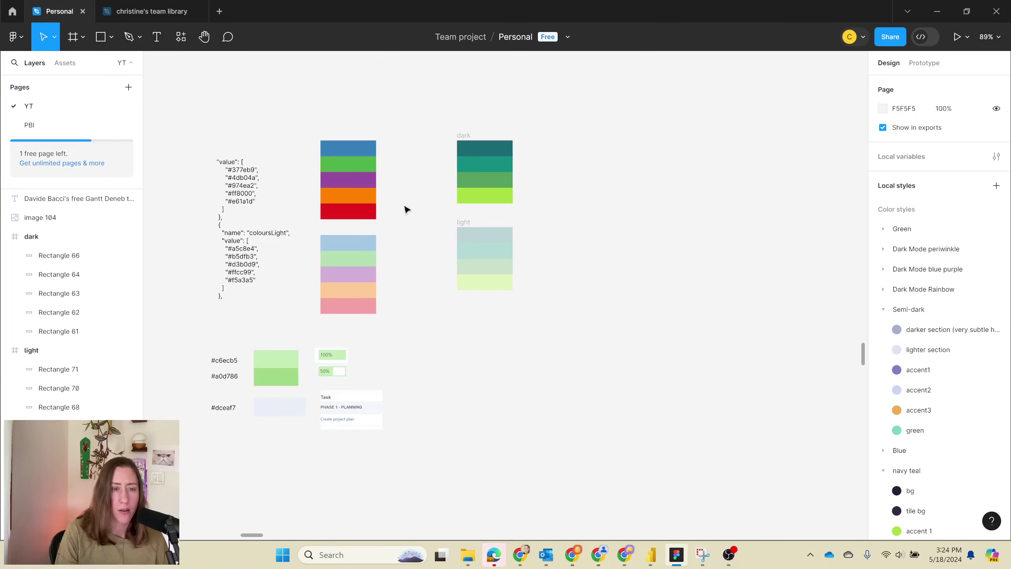
click(343, 189)
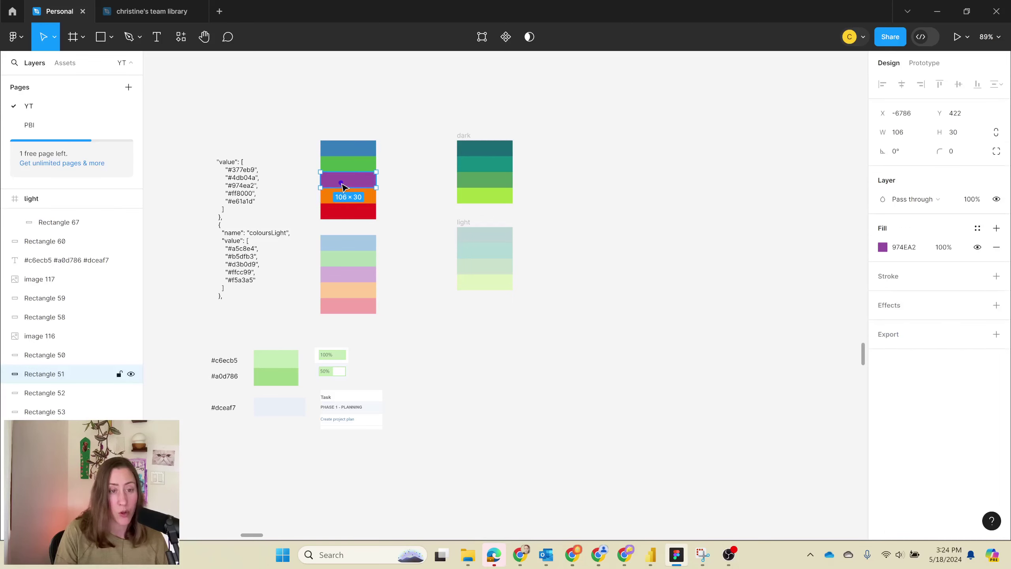
double_click(242, 186)
double_click(242, 185)
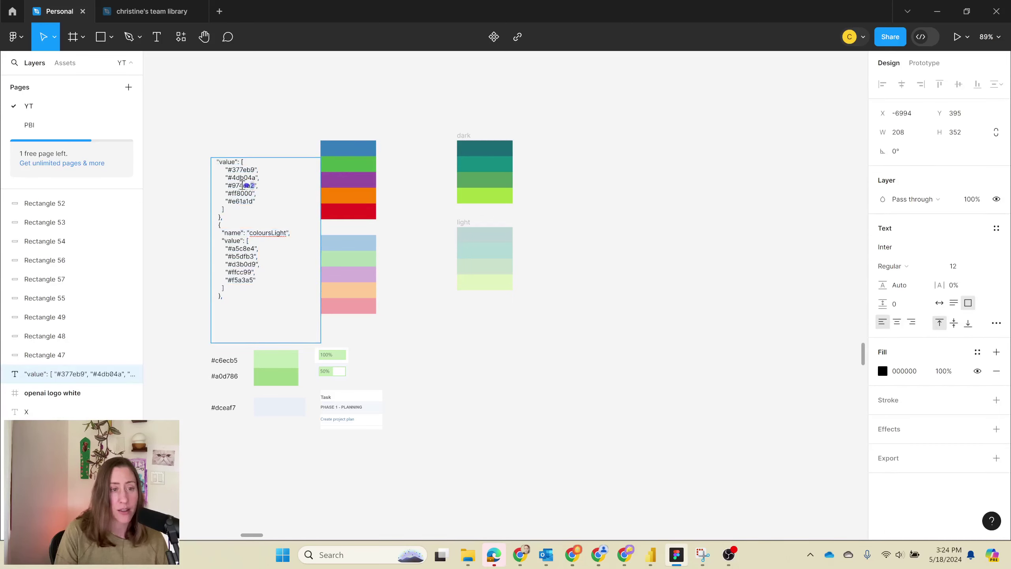
shift+click(229, 185)
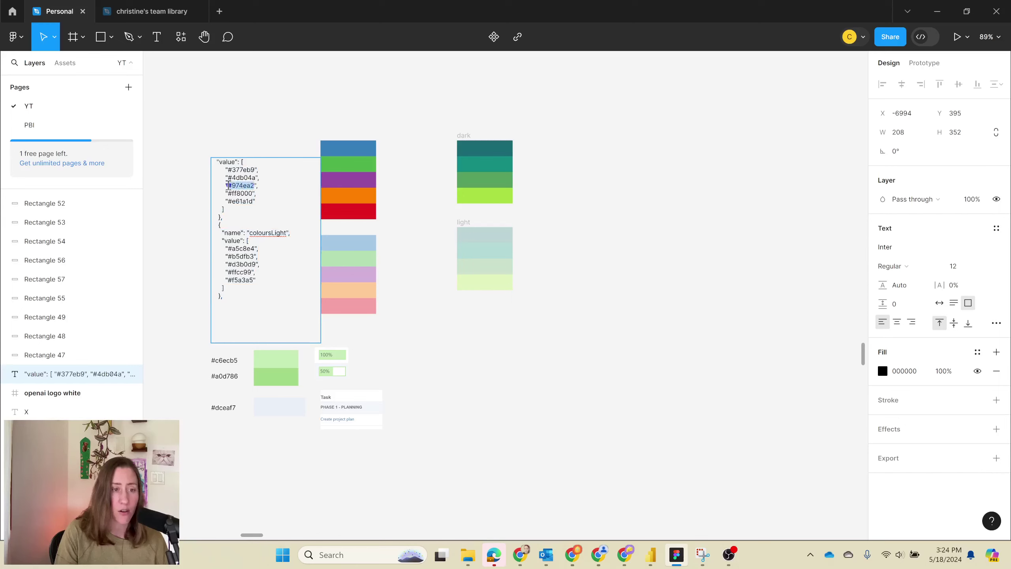
key(Escape)
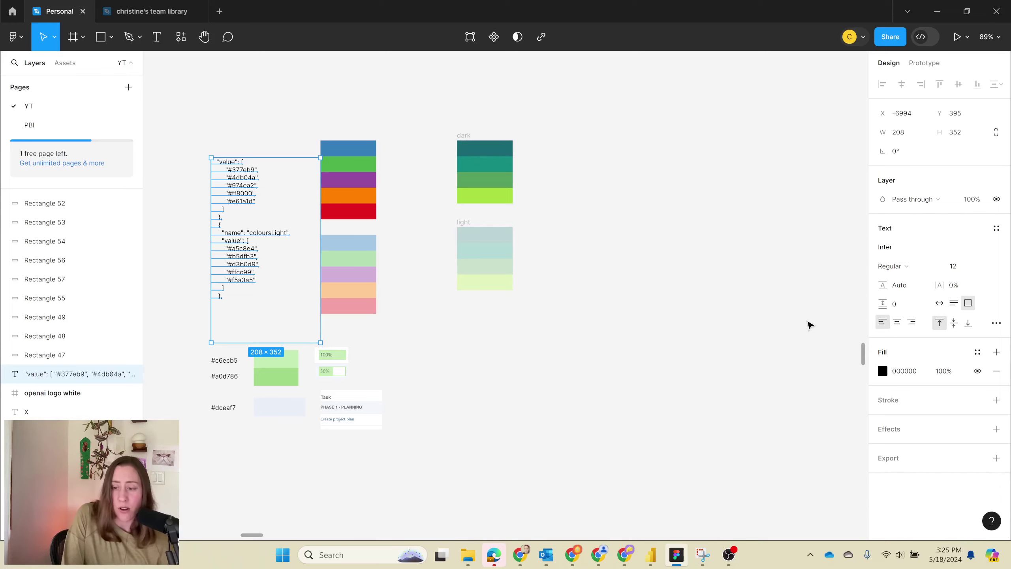
Step: Copy the fill hex code of the first swatch in the custom dark palette
click(513, 119)
click(479, 154)
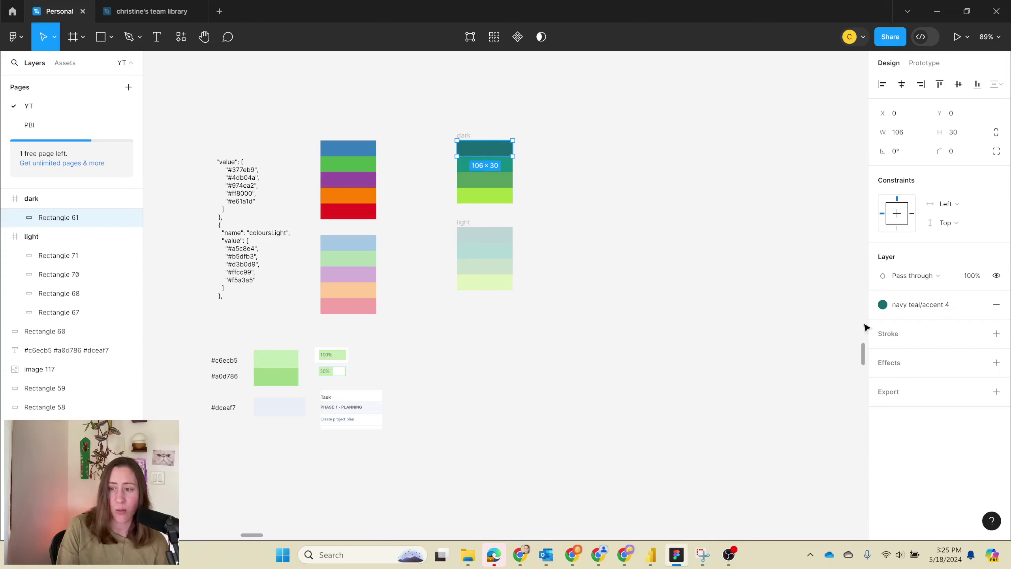
click(882, 304)
click(782, 426)
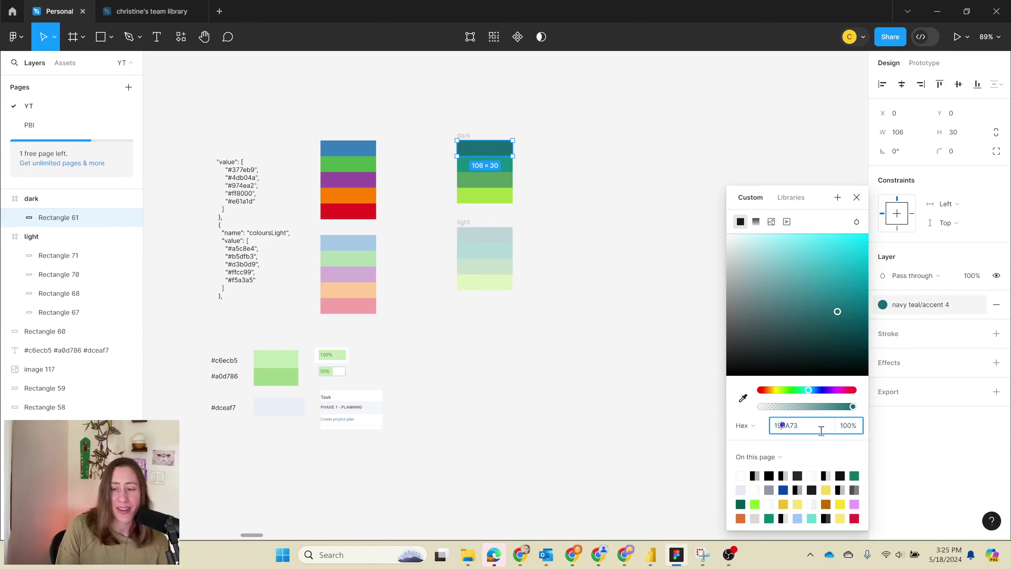
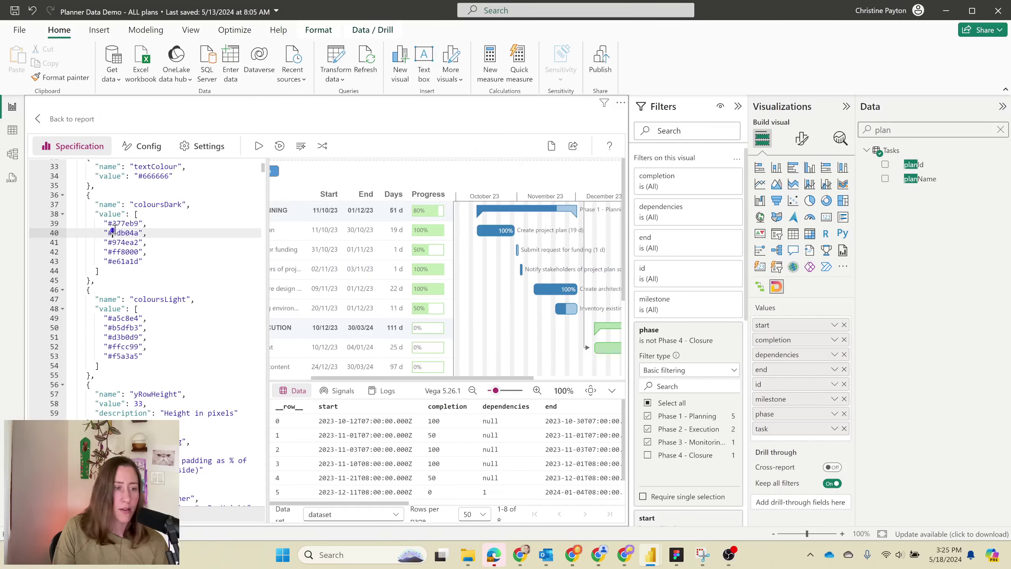
Step: Back in Power BI, replace the first coloursDark value in the specification with #196A73
drag(112, 223, 140, 224)
text(196A73)
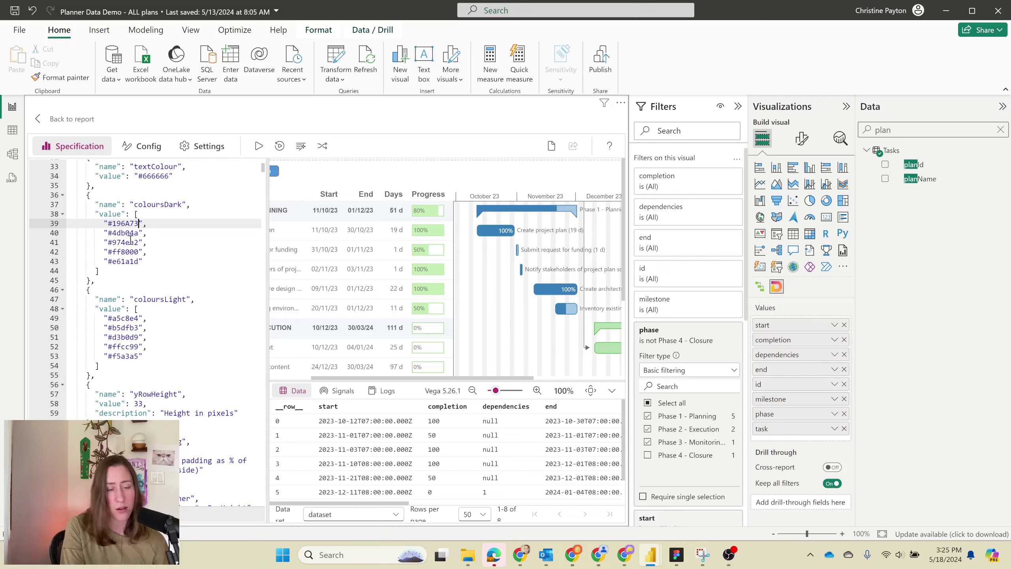
click(145, 261)
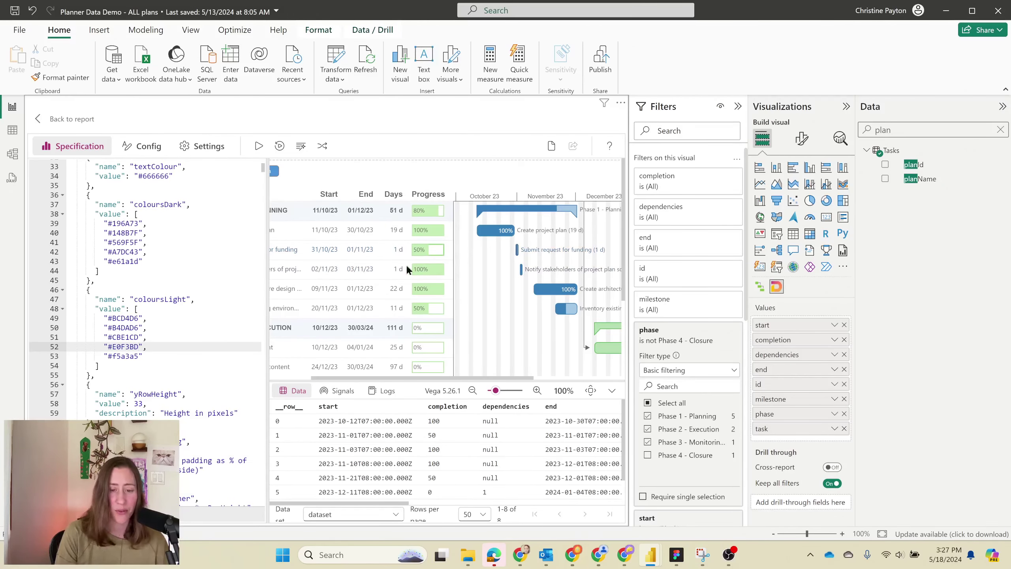
Step: Apply the colour changes to the specification and check the recoloured bars across the Gantt preview
click(258, 146)
scroll(542, 318, up, 2)
drag(513, 378, 559, 287)
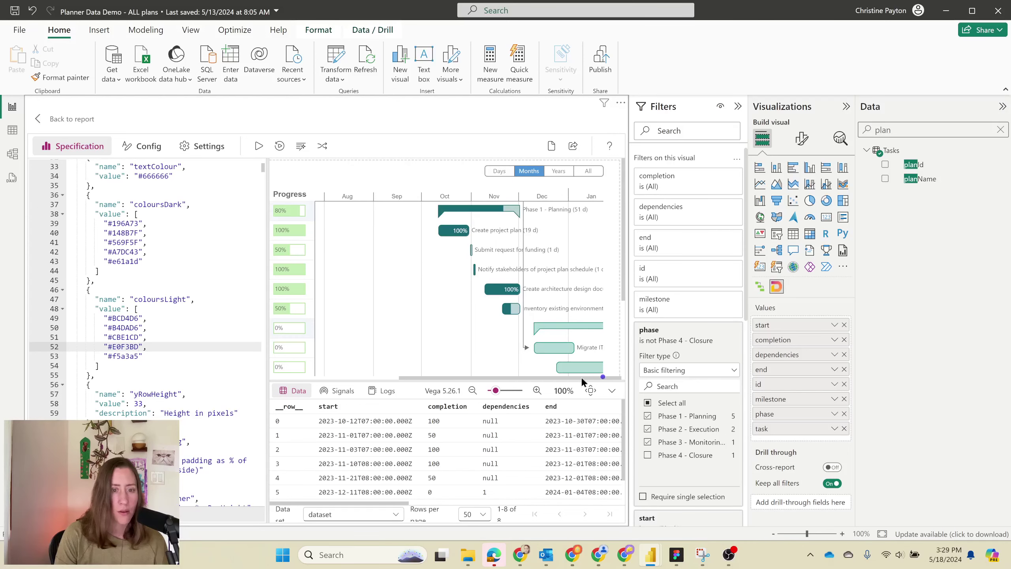
drag(580, 376, 356, 381)
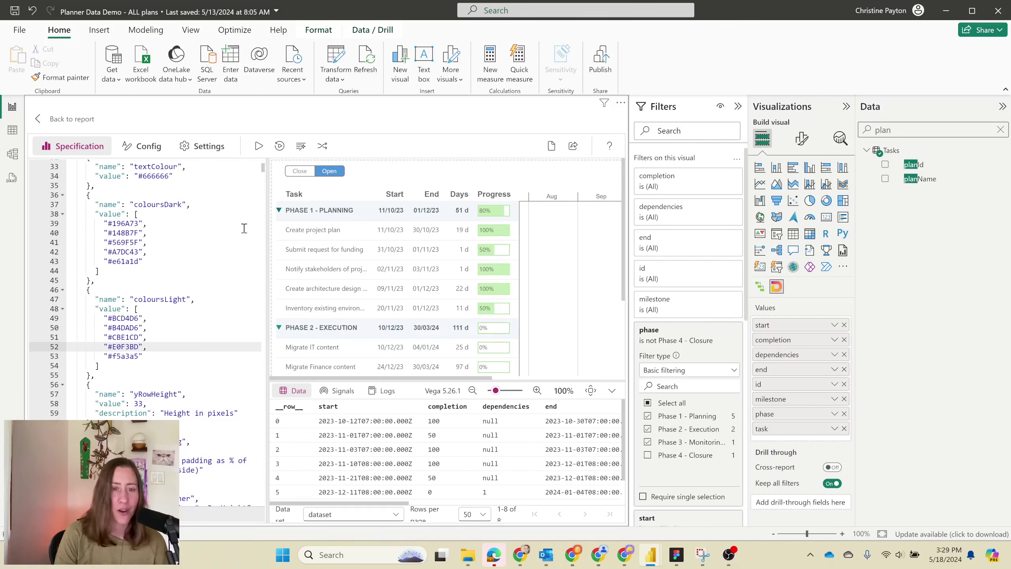
click(386, 216)
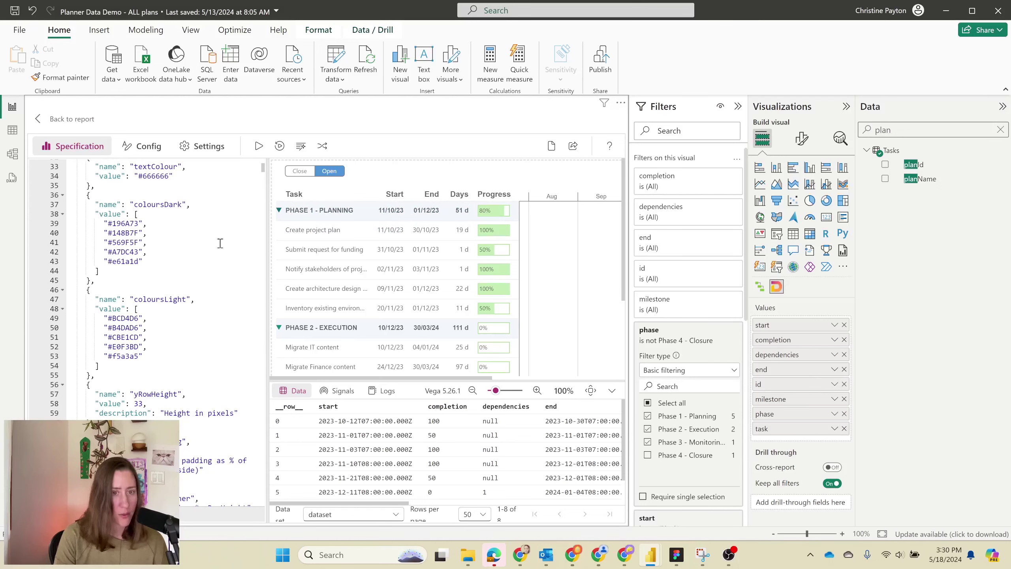
Step: Search the specification for %d and change the todayRule signal's date format to '%m/%d/%y'
key(ctrl+f)
click(164, 167)
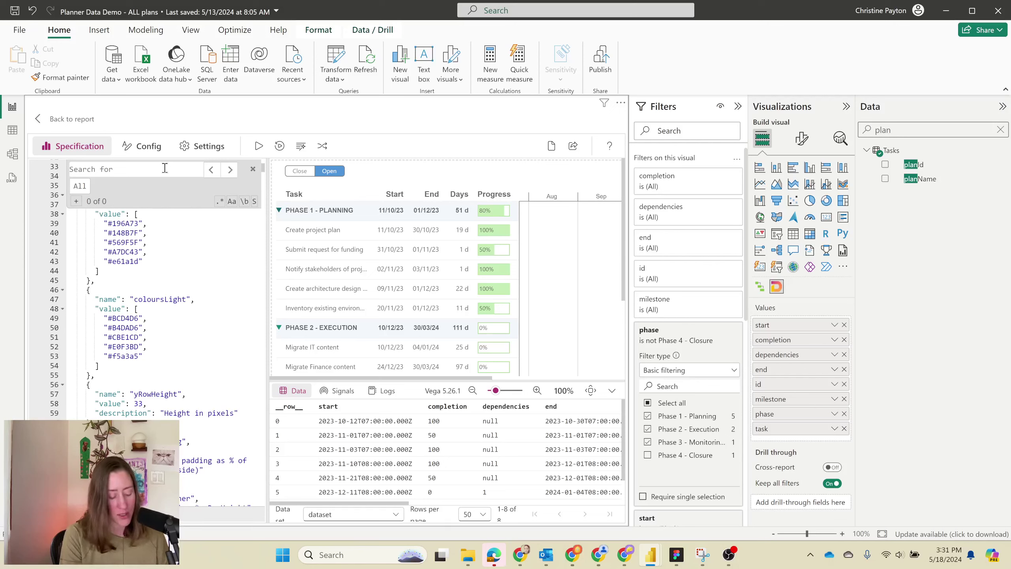
text(%d)
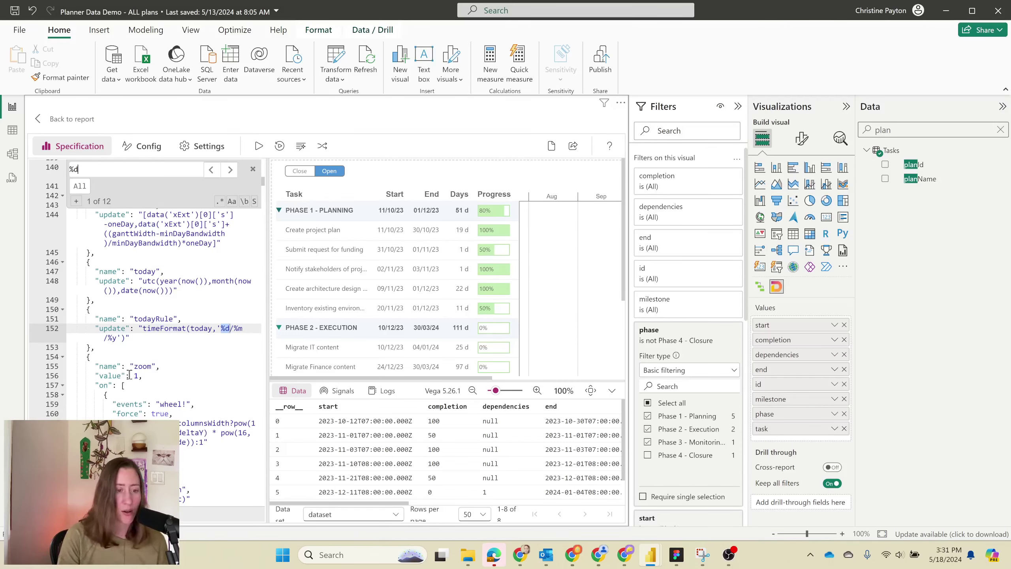
click(229, 328)
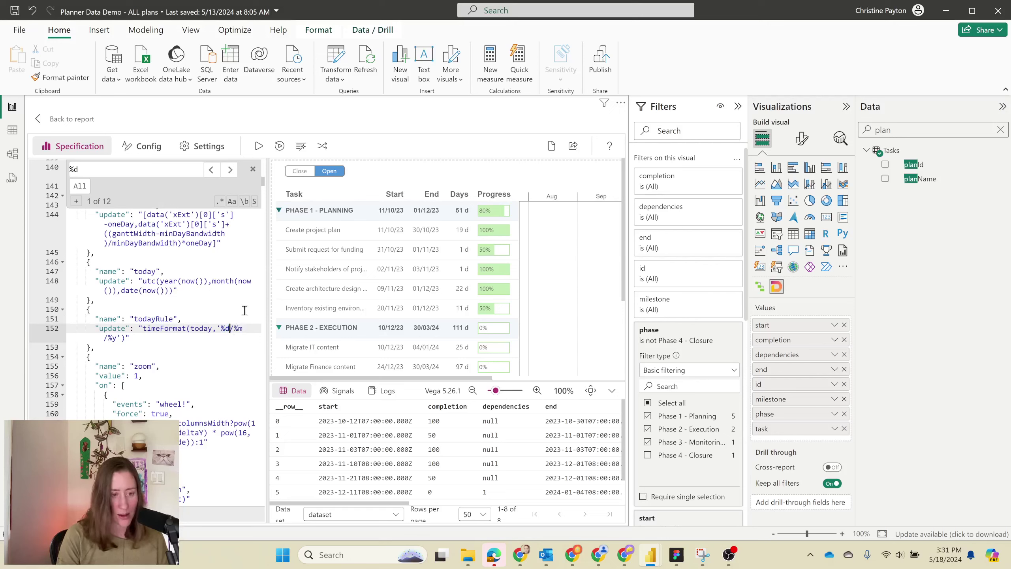
key(Left)
text(m)
key(Escape)
key(shift+End)
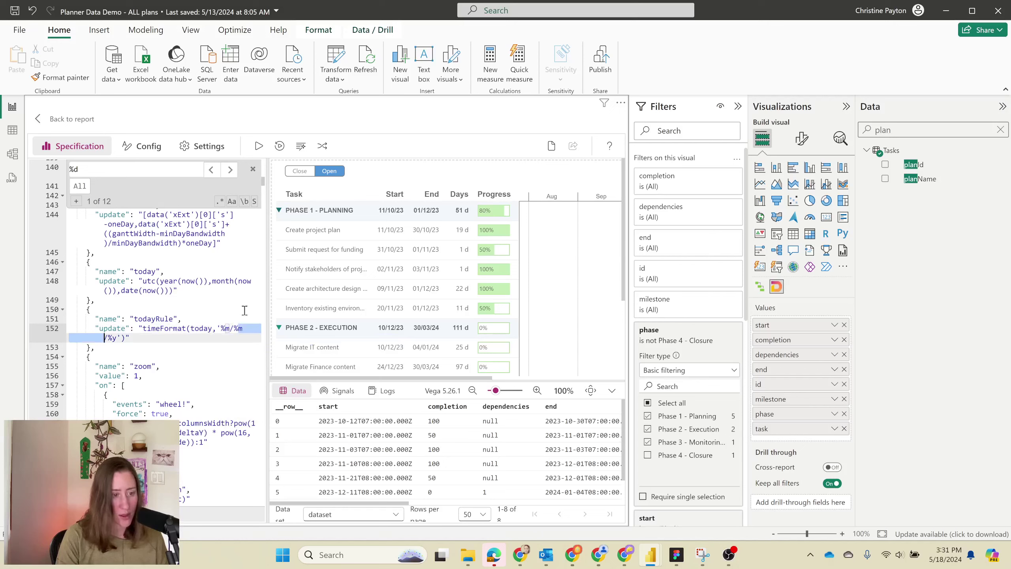
text(%d)
key(Escape)
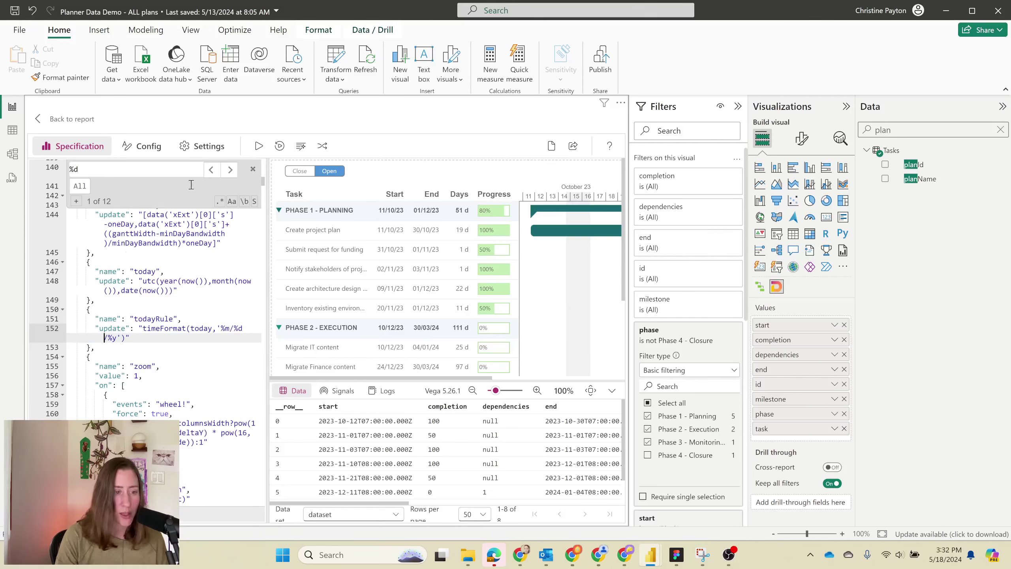
Step: At the next %d match, set both date formats in the xDomainText signal to '%m/%d/%y'
click(230, 171)
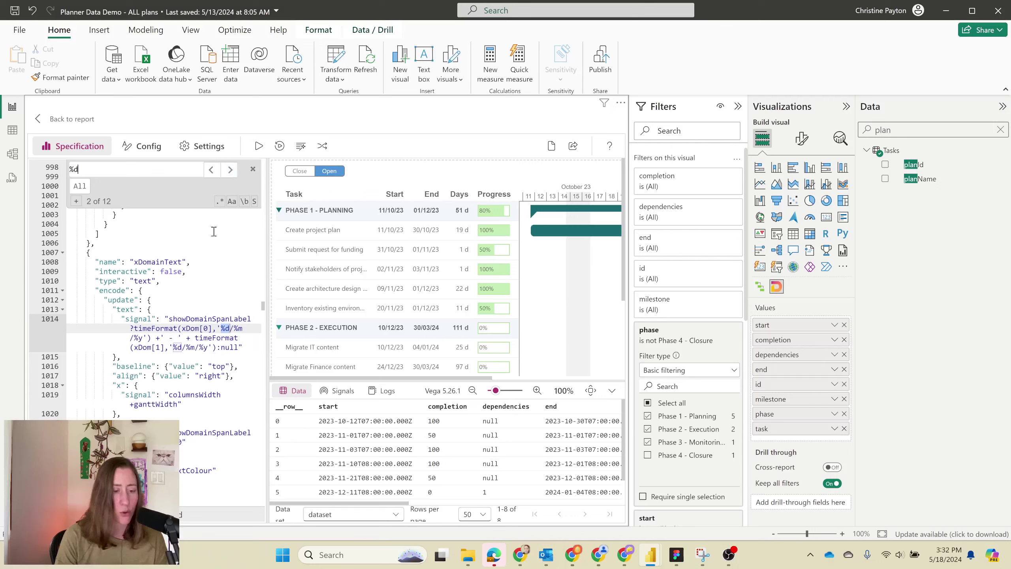
drag(222, 327, 242, 327)
text(%m/%d)
key(shift+Right)
key(shift+Right)
text(%m)
key(shift+Right)
text(d)
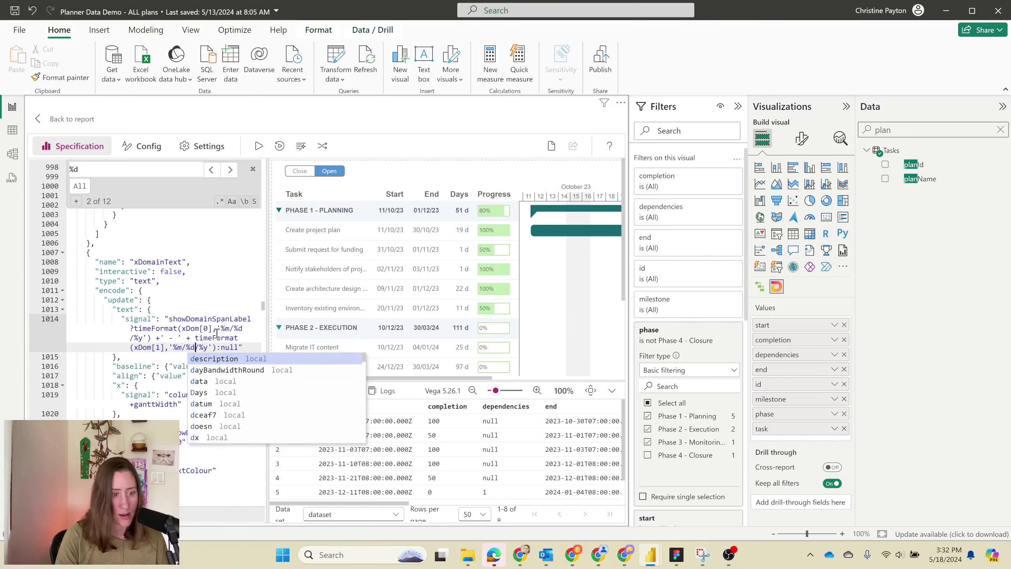
Step: Change the Start and End column date formats to month first, %m/%d/%y, and apply the changes to the Gantt preview
click(231, 171)
click(231, 171)
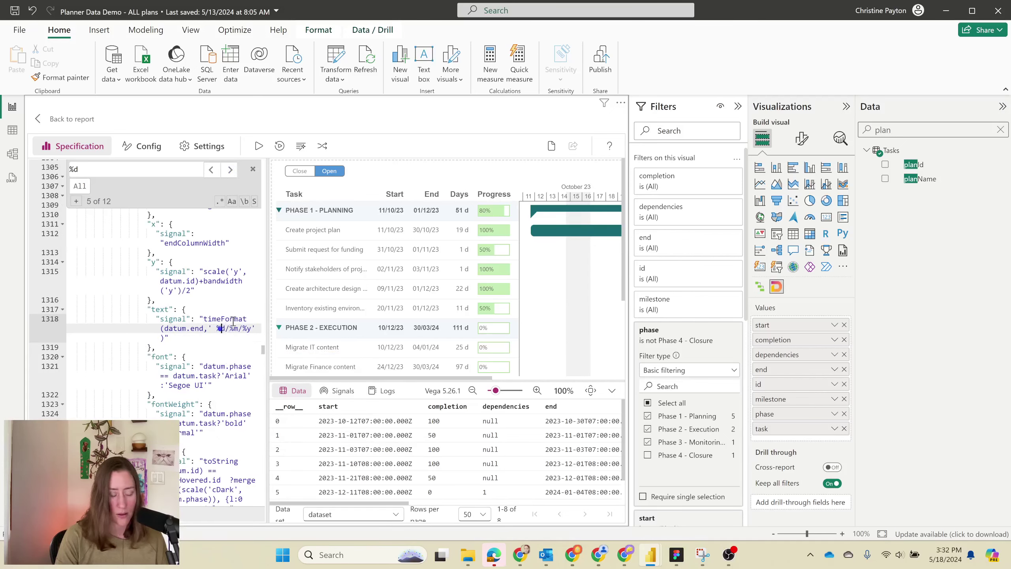
text(m)
click(230, 171)
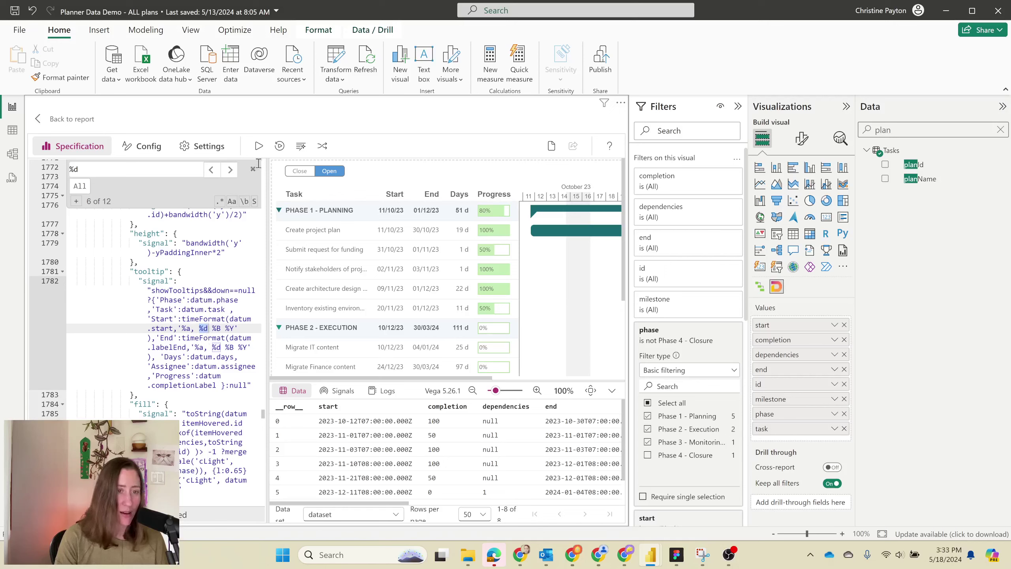
click(257, 150)
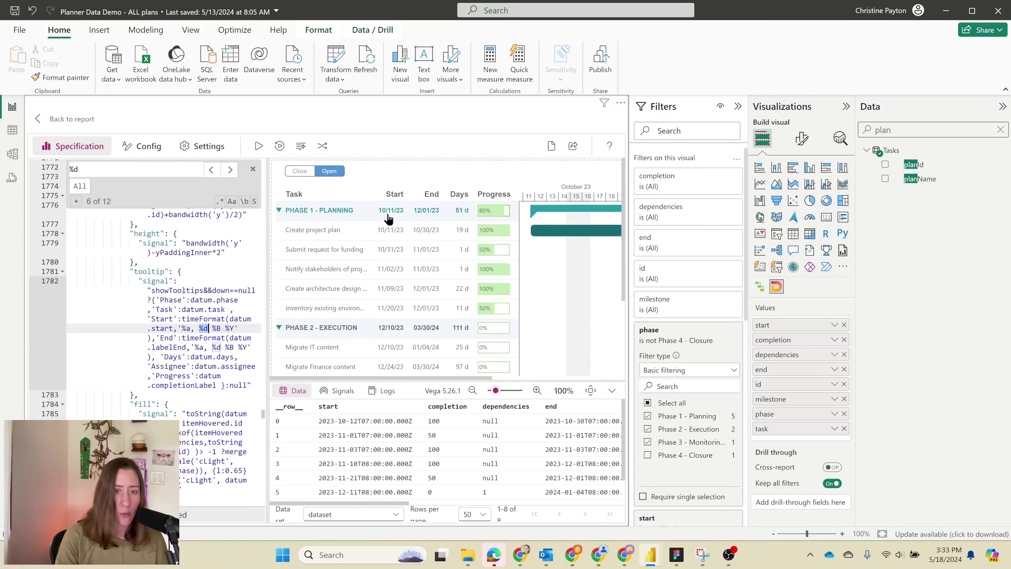
Step: Set the Start date format in the task bar tooltip at line 1782 to '%a, %B %d %Y' and apply it
mouse_move(562, 234)
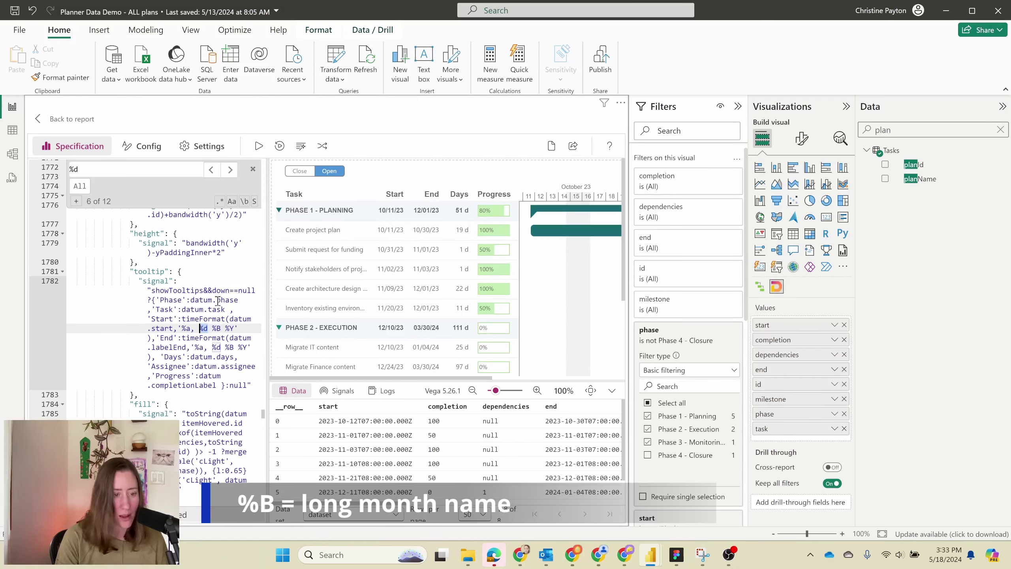
key(BackSpace)
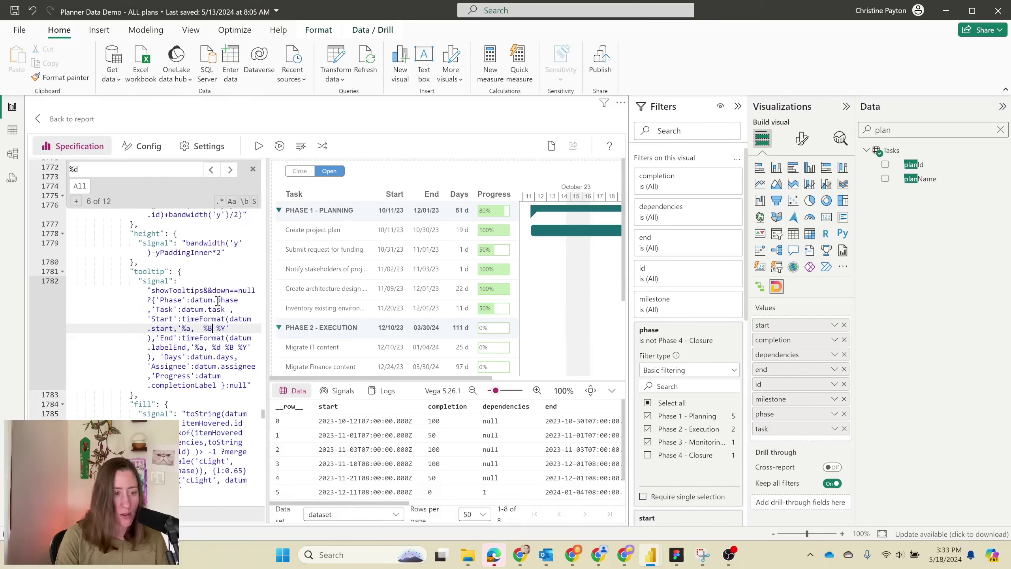
key(Delete)
key(Right)
key(Right)
text(%d)
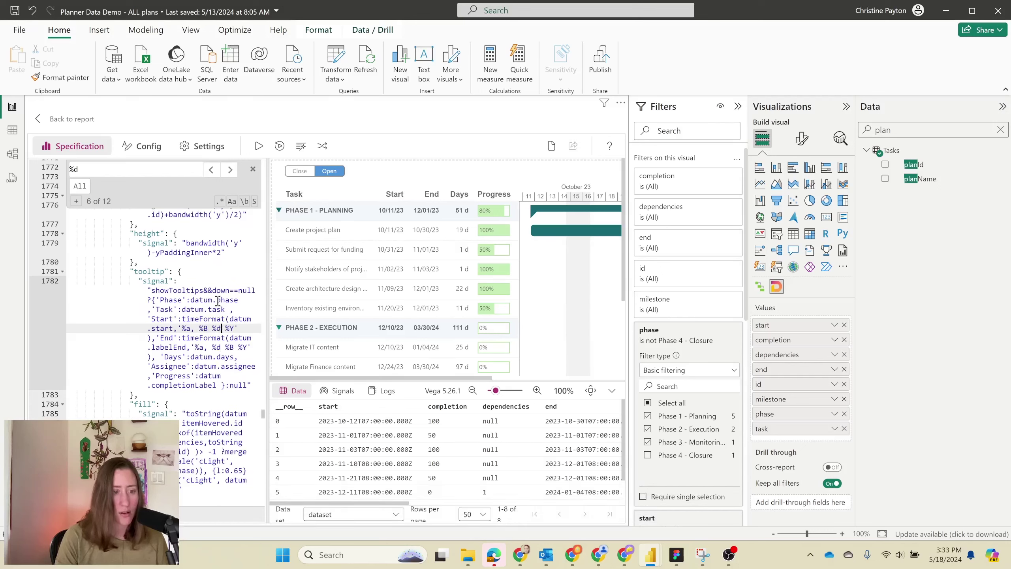
click(258, 146)
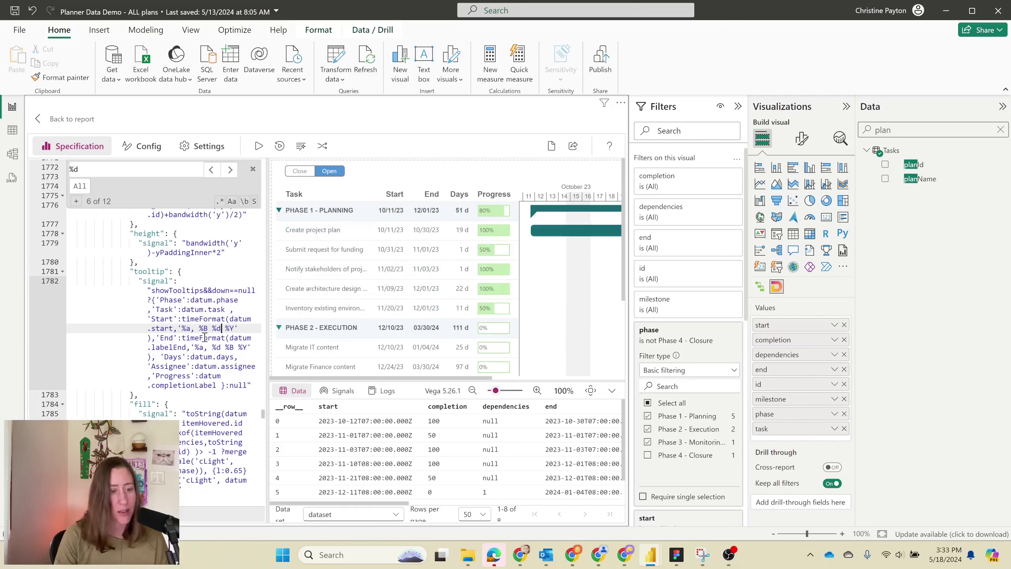
Step: Set the End date format in the same task bar tooltip to '%a, %B %d %Y'
double_click(215, 346)
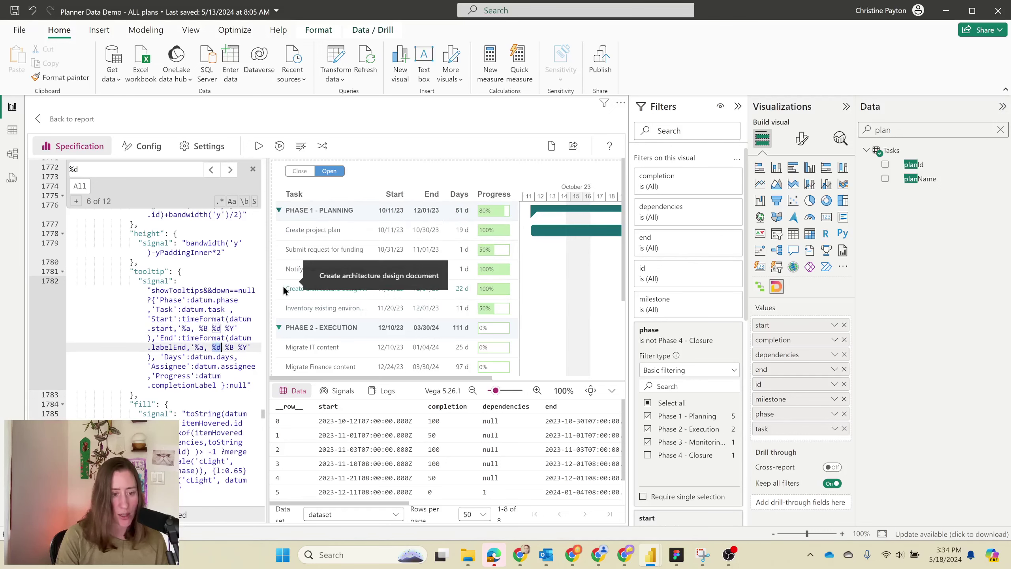
key(BackSpace)
key(Delete)
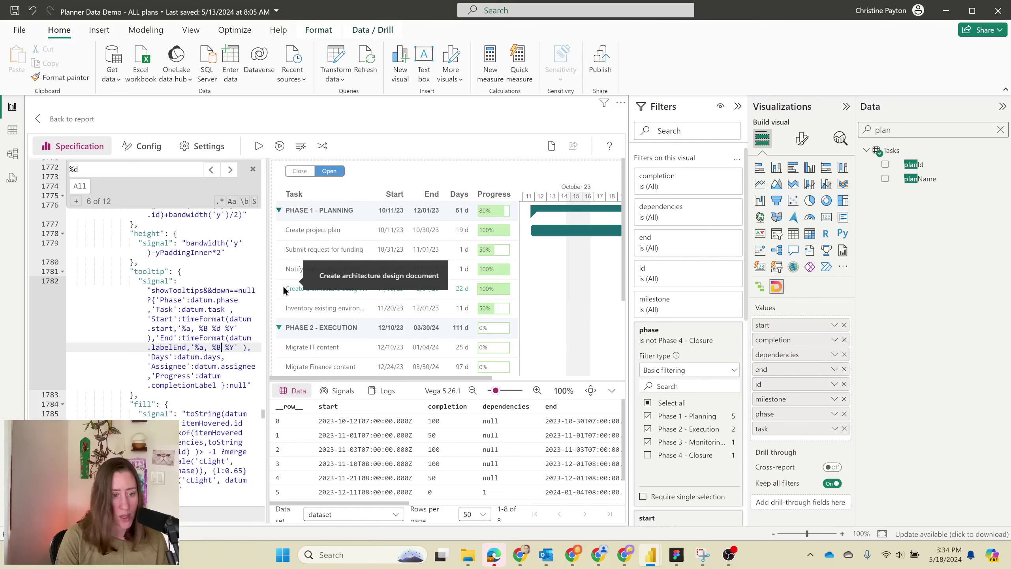
key(ctrl+z)
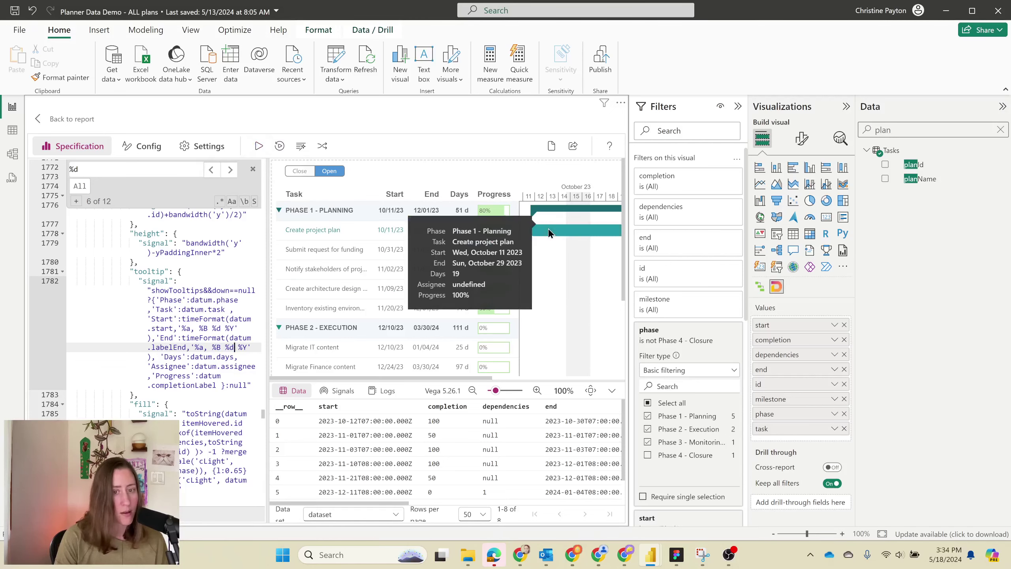
Step: Set the Start and End date formats in the phase tooltip at line 1898 to '%a, %B %d %Y'
click(231, 171)
click(231, 171)
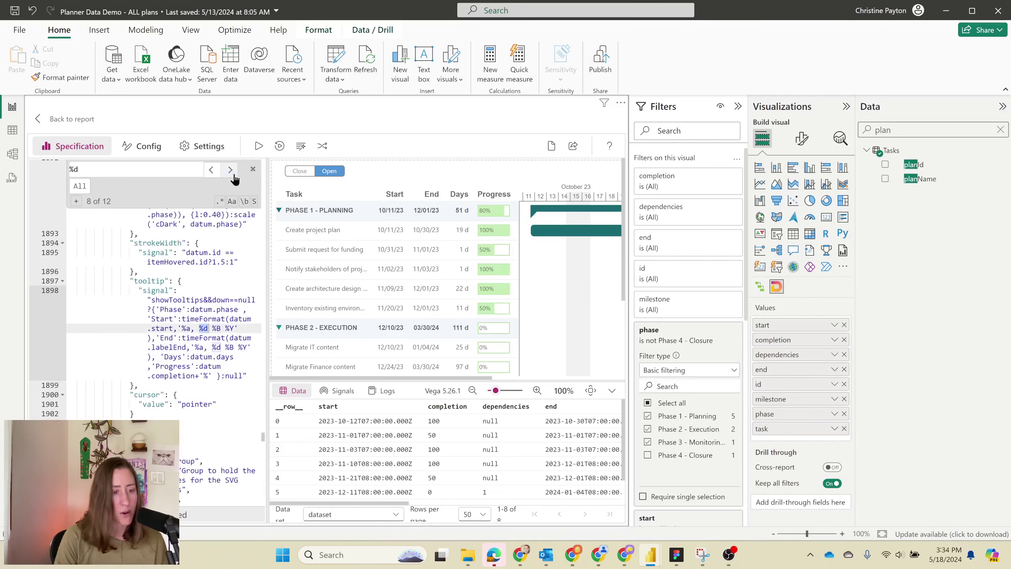
text(%B %d)
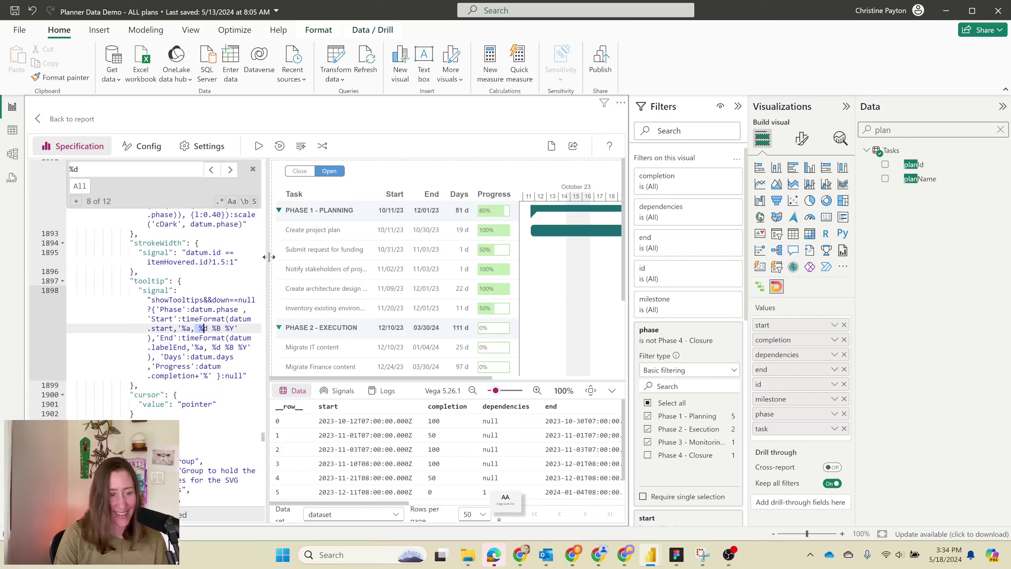
key(Delete)
key(Delete)
key(Delete)
key(F3)
key(F3)
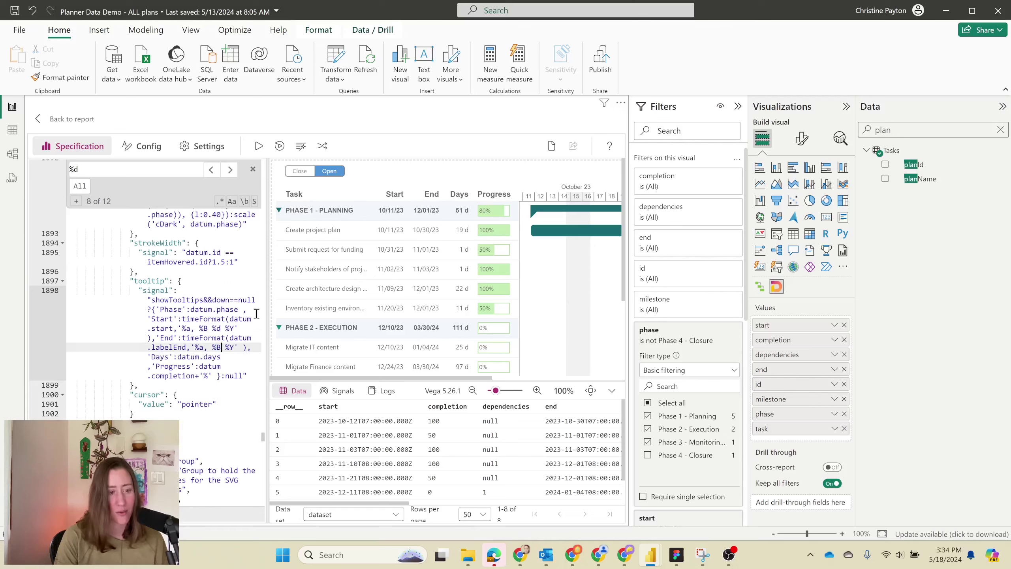
text(%B %d)
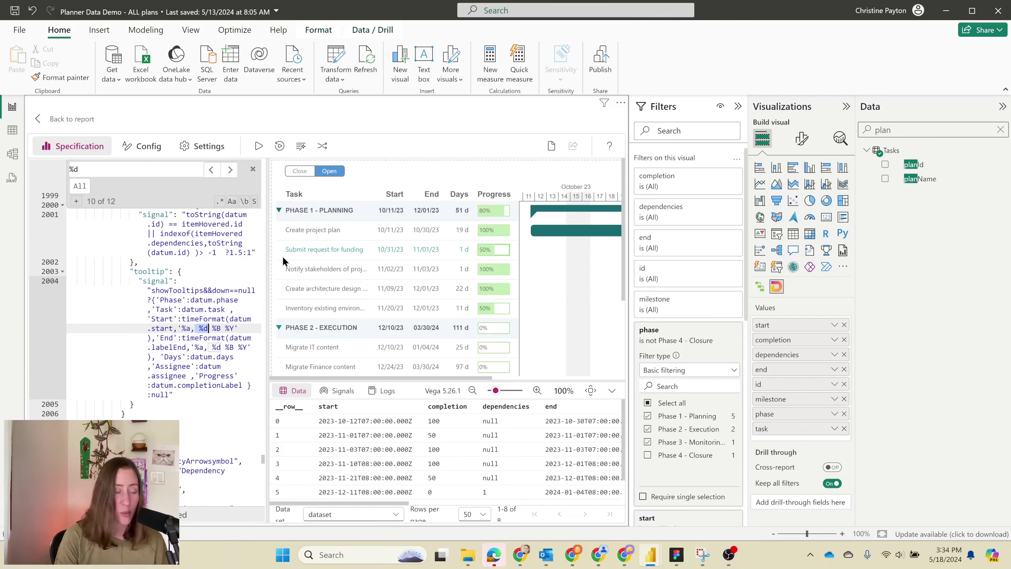
Step: Set the Start date format in the tooltip at line 2004 to '%a, %B %d %Y' and go through the remaining %d matches
key(Delete)
key(Delete)
key(Delete)
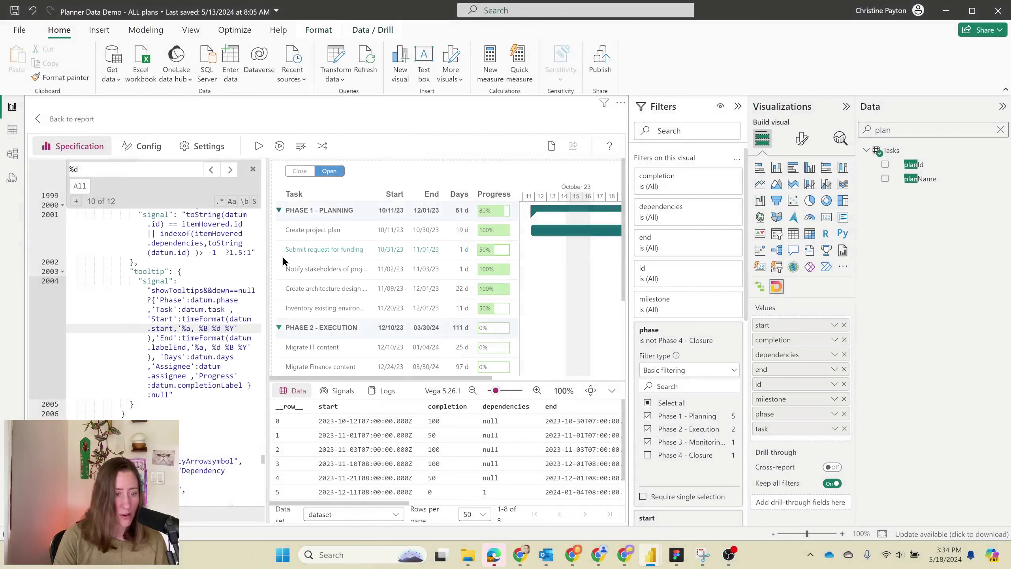
click(230, 170)
click(230, 170)
click(230, 169)
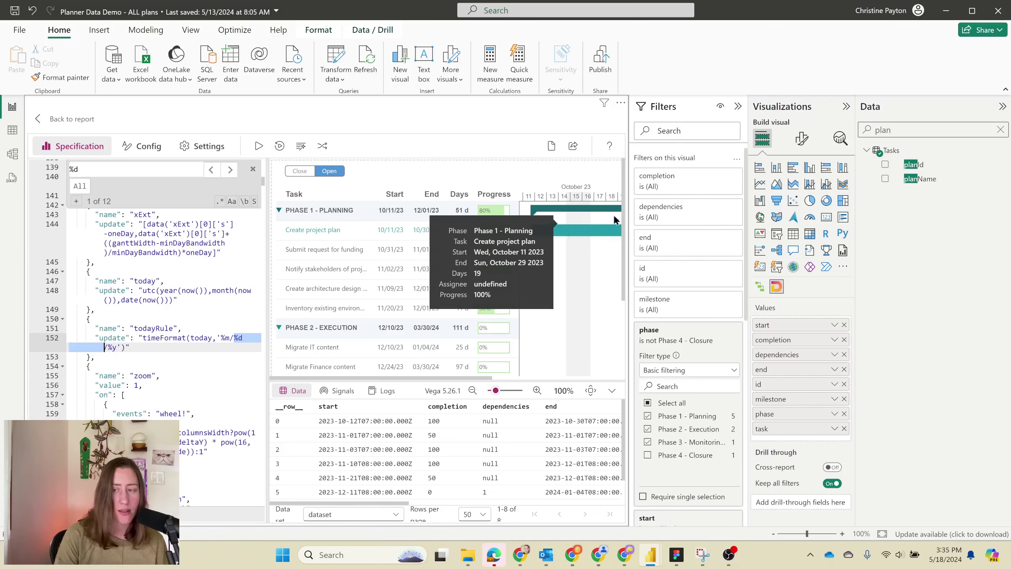
Step: Clear the field search and add the Assignees field from the Tasks table to the visual's values as assignee
click(1000, 131)
drag(917, 206, 807, 339)
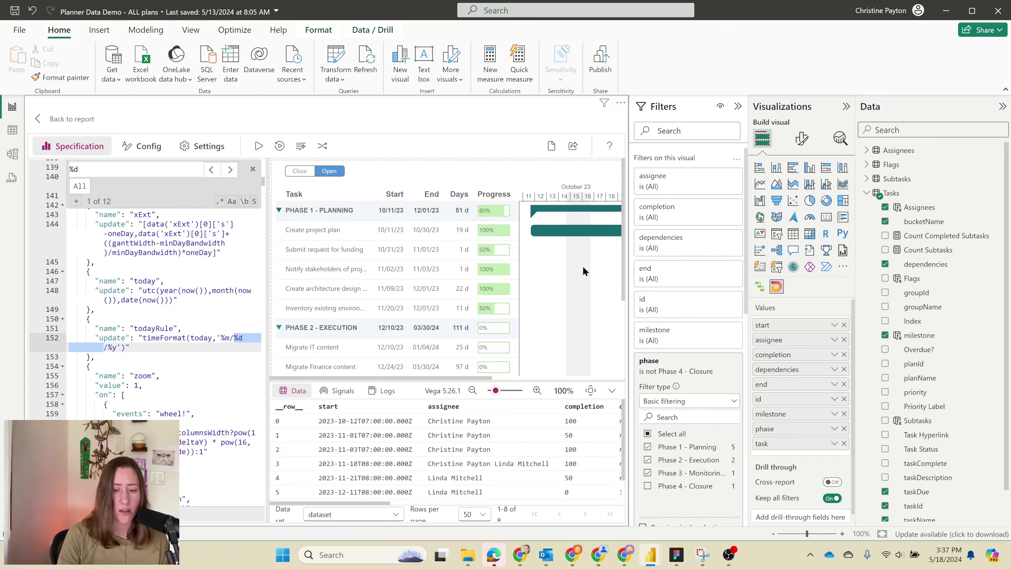
Step: Switch to Figma, draw a rectangle about 117 × 54 beside the progress bar samples, and open its fill colour
key(alt+Tab)
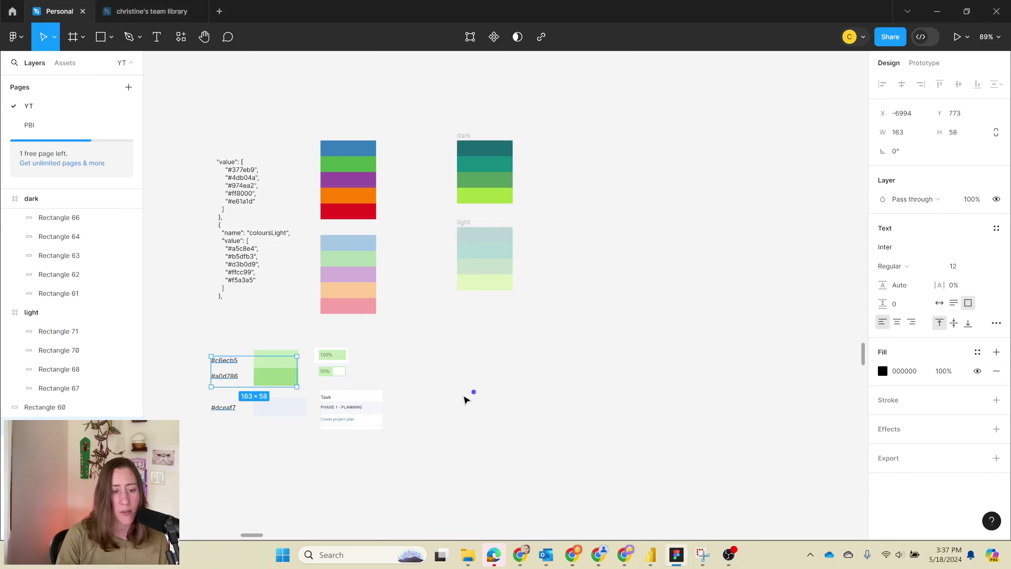
key(r)
drag(418, 349, 480, 378)
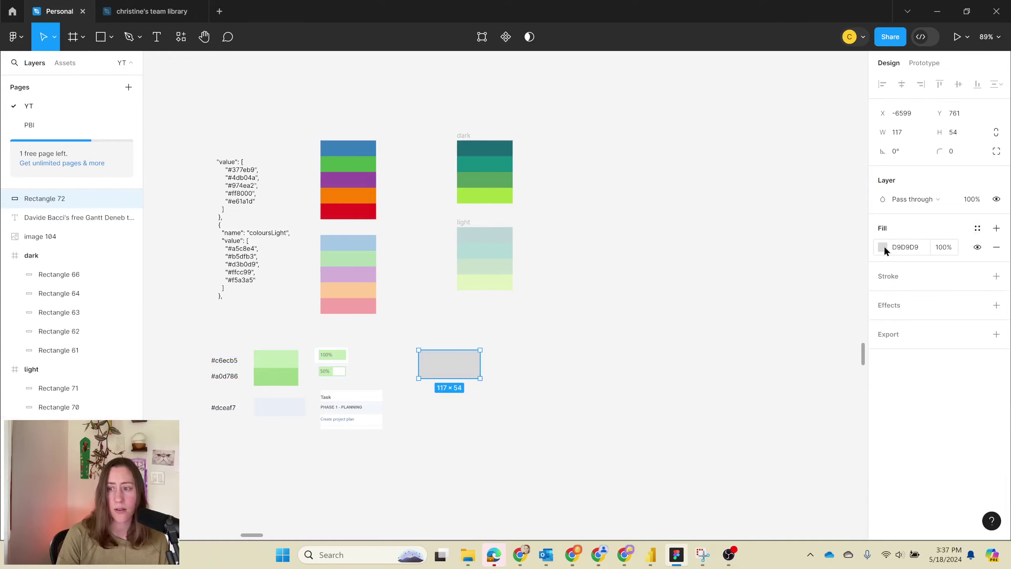
click(883, 247)
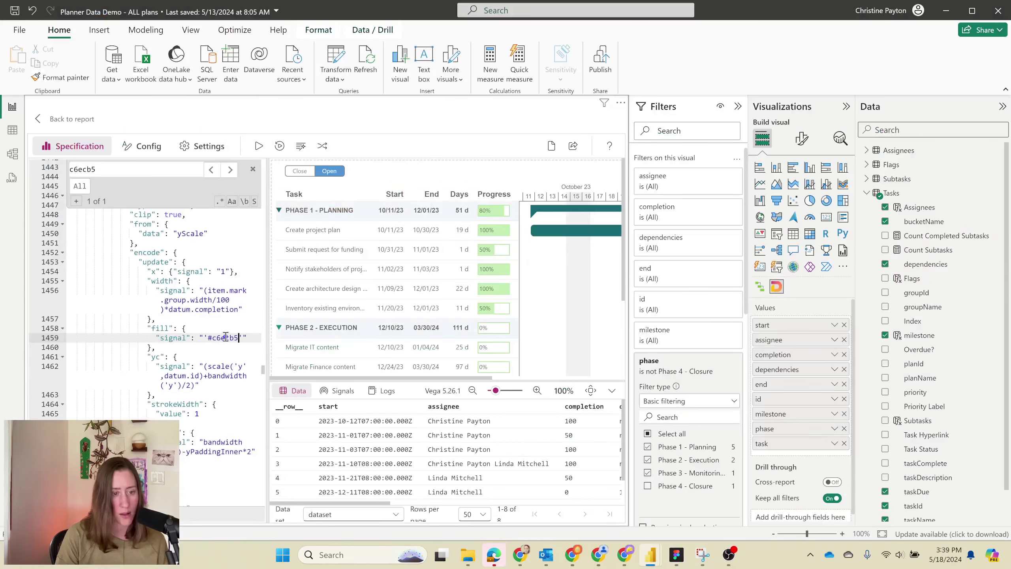
Step: Back in Power BI, set the progress bar's fill signal at line 1459 to #DADADA and apply the change
double_click(225, 337)
text(DADADA)
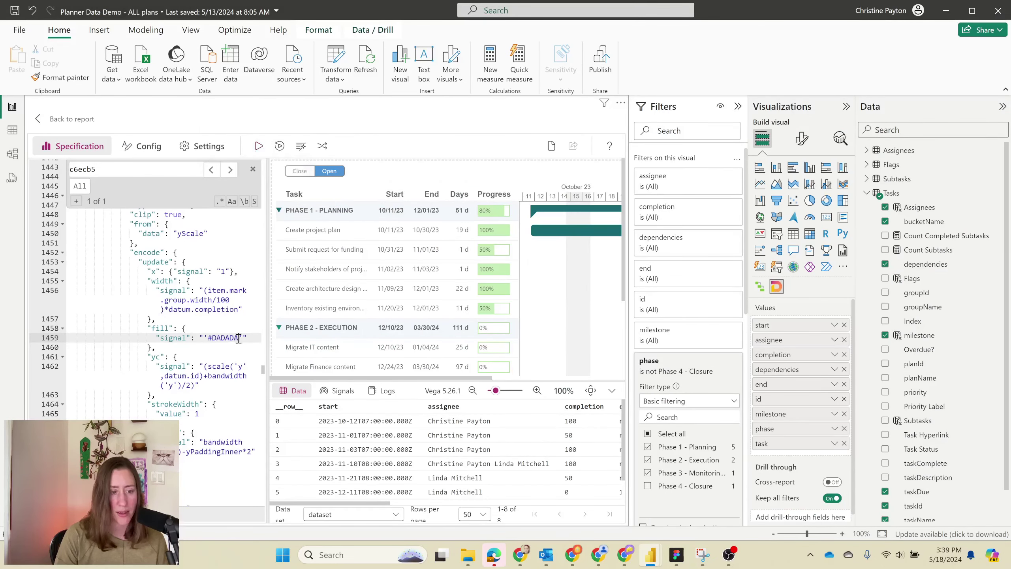
click(258, 146)
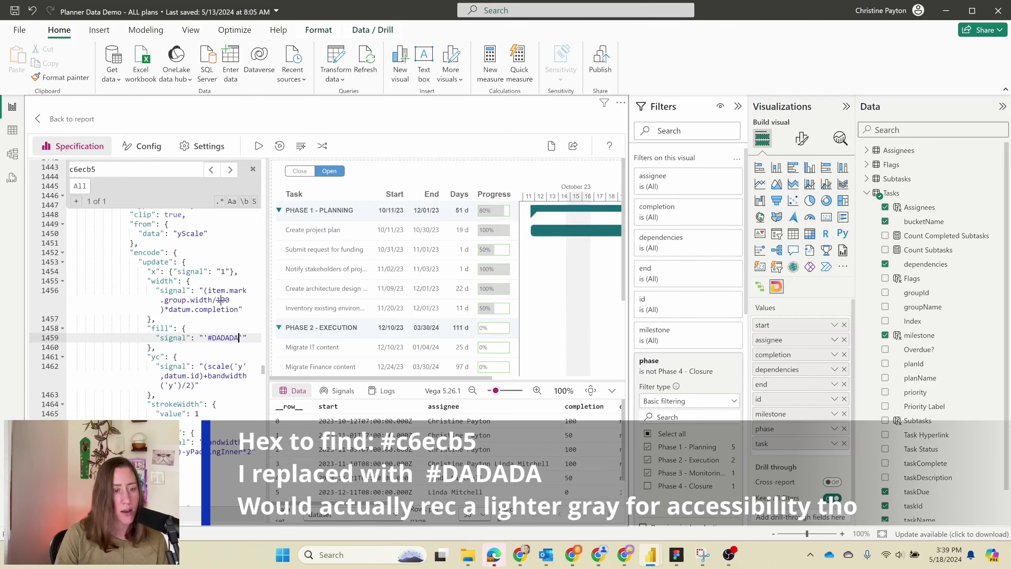
Step: Get the a0d786 hex code from Figma, find it in the Power BI specification, replace that stroke colour with #FFFFFF, and apply it
key(alt+Tab)
click(230, 376)
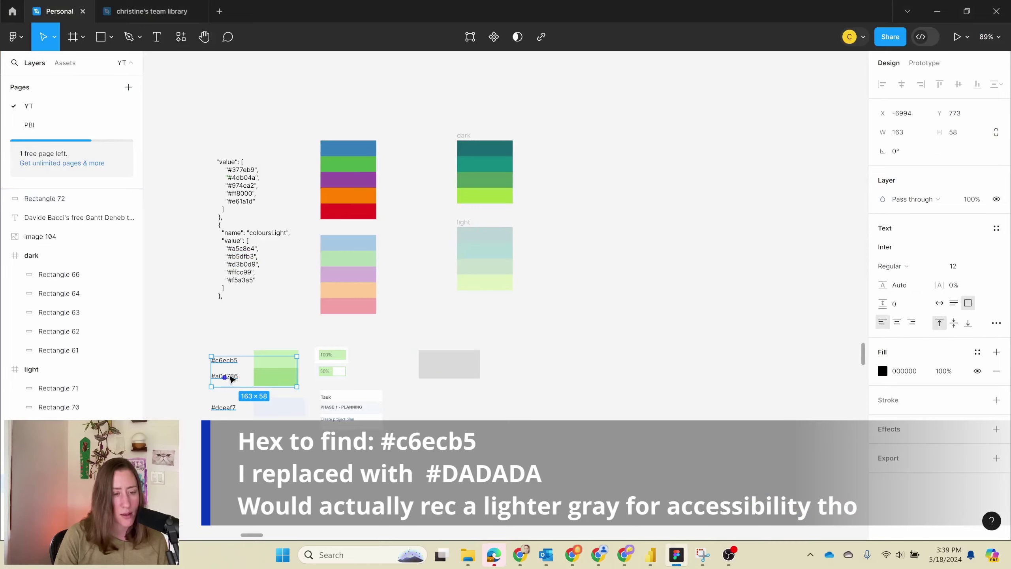
key(alt+Tab)
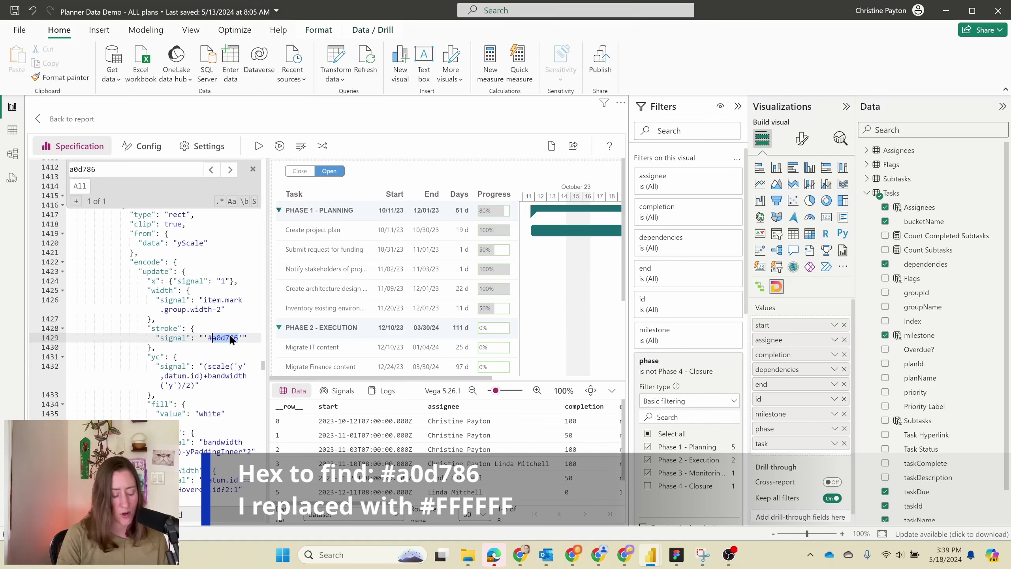
text(FFFFFF)
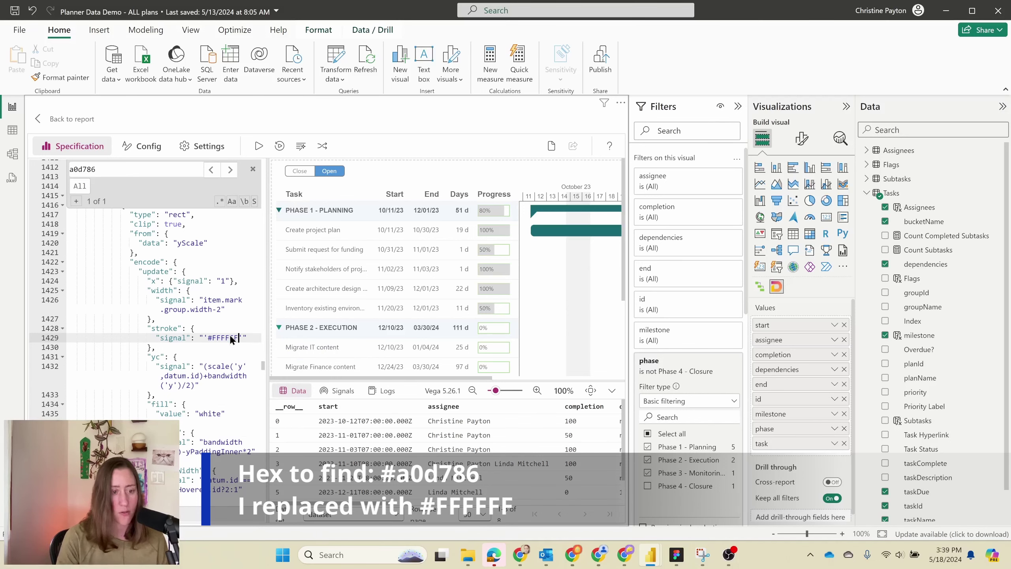
click(259, 146)
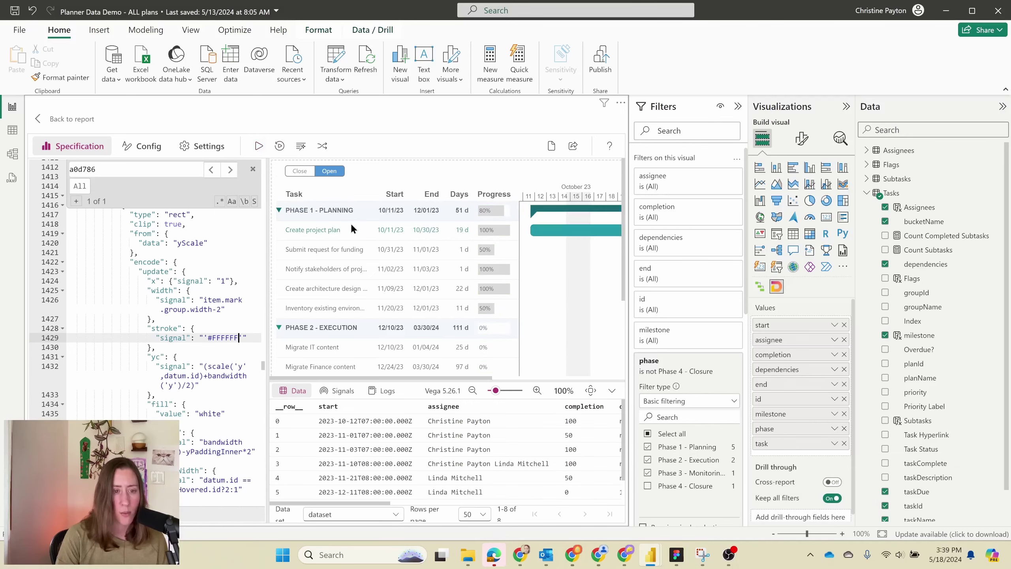
Step: Copy the dceaf7 hex code from the notes in Figma and find it in the Power BI specification
key(alt+Tab)
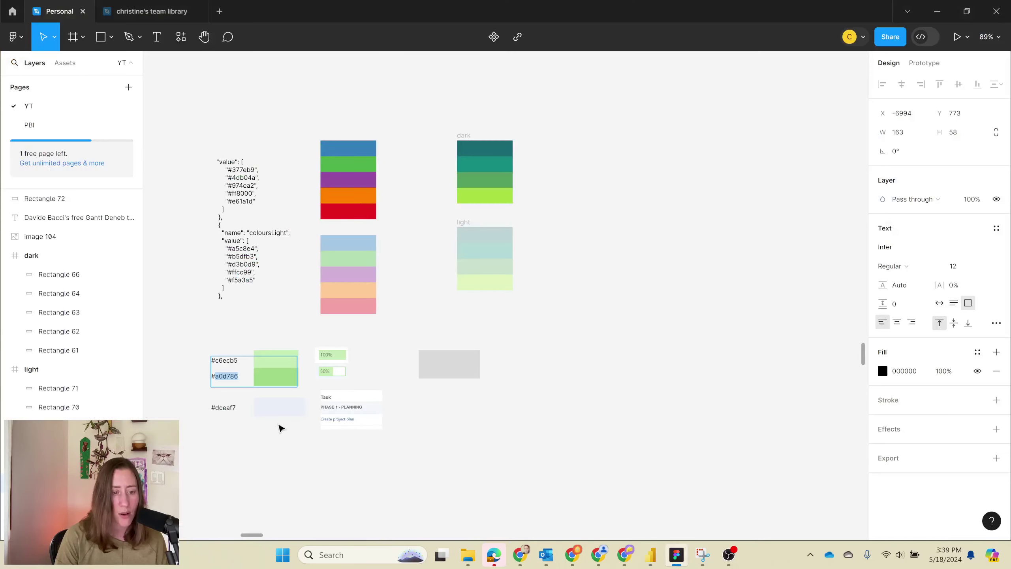
click(226, 409)
double_click(228, 408)
key(ctrl+c)
click(238, 407)
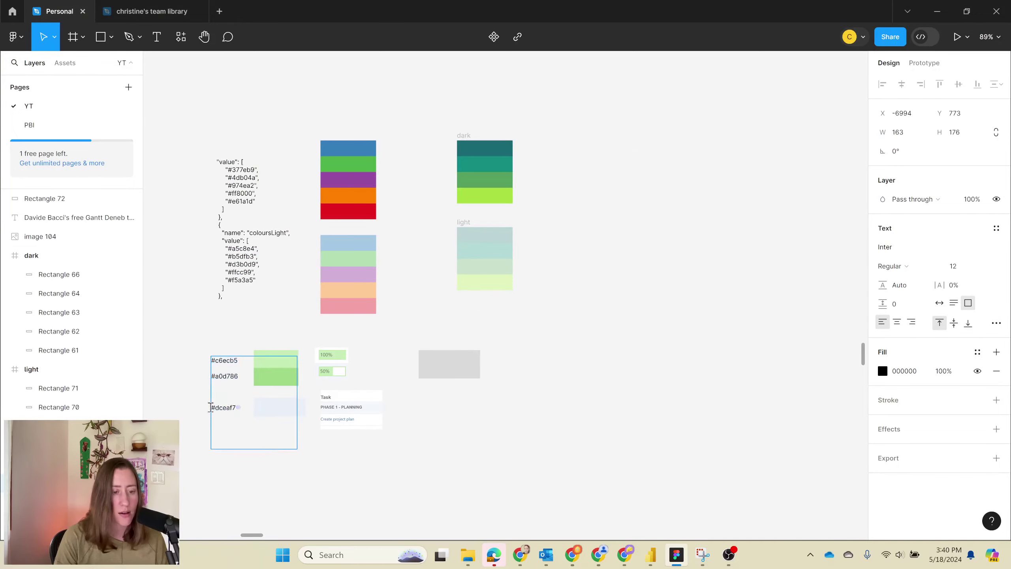
key(alt+Tab)
key(ctrl+a)
key(ctrl+v)
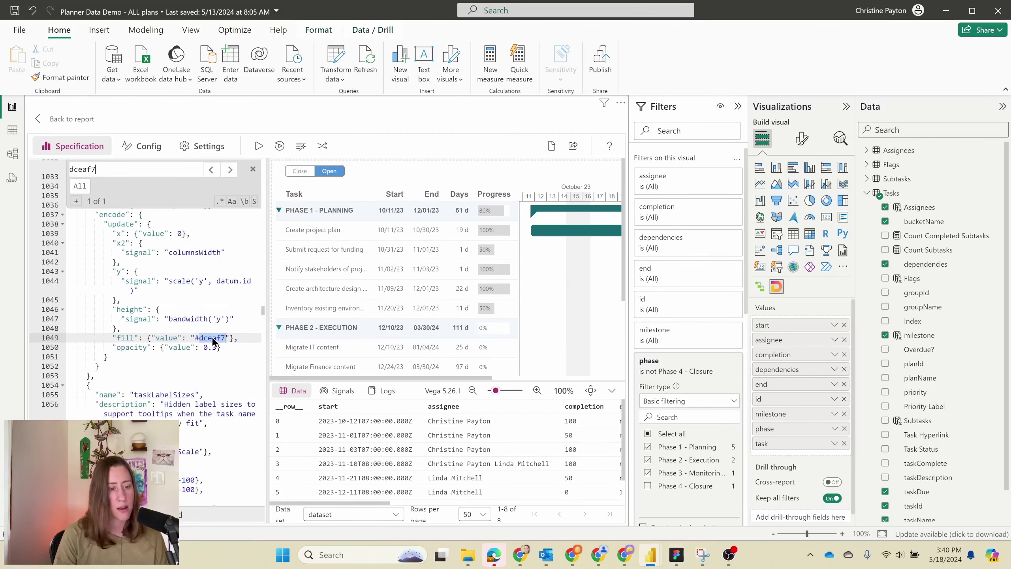
Step: In Figma, lighten the sample grey rectangle's fill to F2F2F2, and return to Power BI
key(alt+Tab)
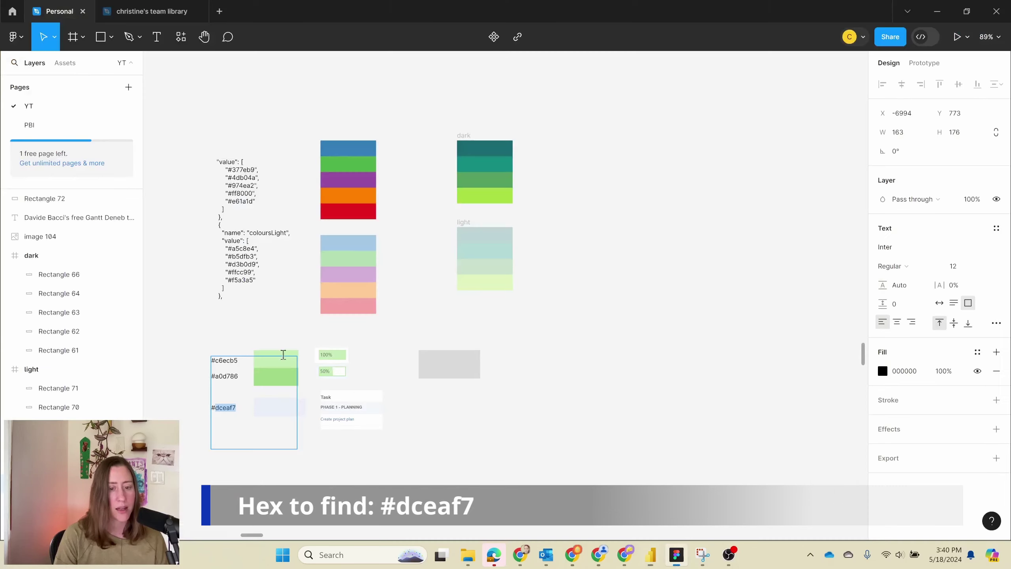
key(Escape)
click(450, 364)
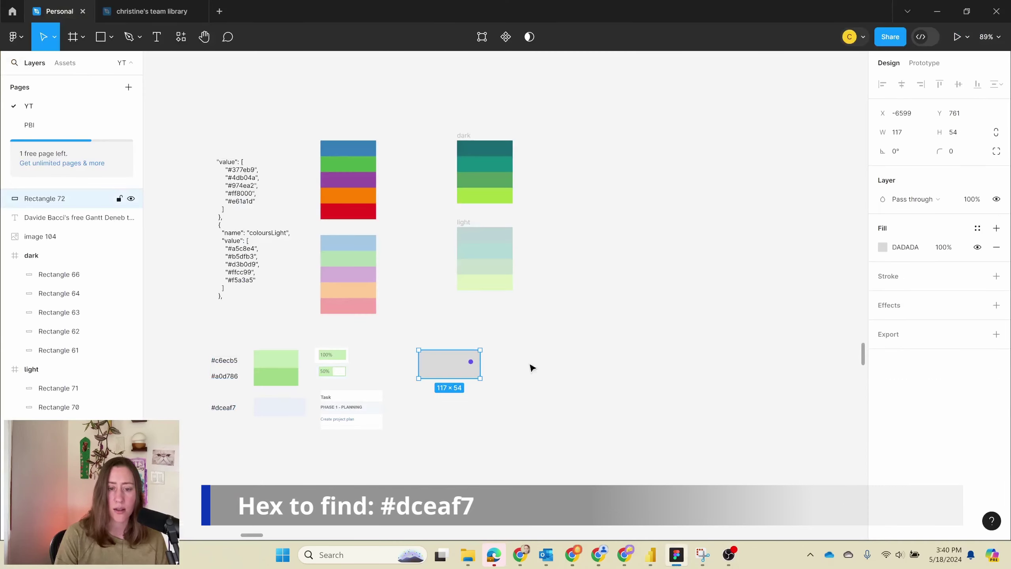
click(882, 371)
click(782, 423)
key(alt+Tab)
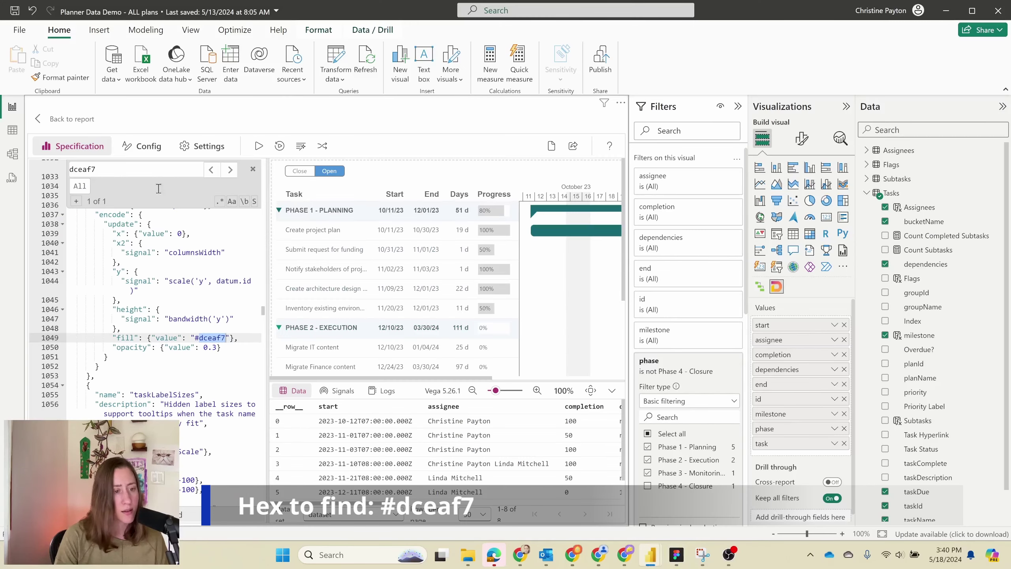
Step: Replace the #dceaf7 fill value at line 1049 with #F2F2F2, apply the change, and return to the report
double_click(212, 337)
text(F2F2F2)
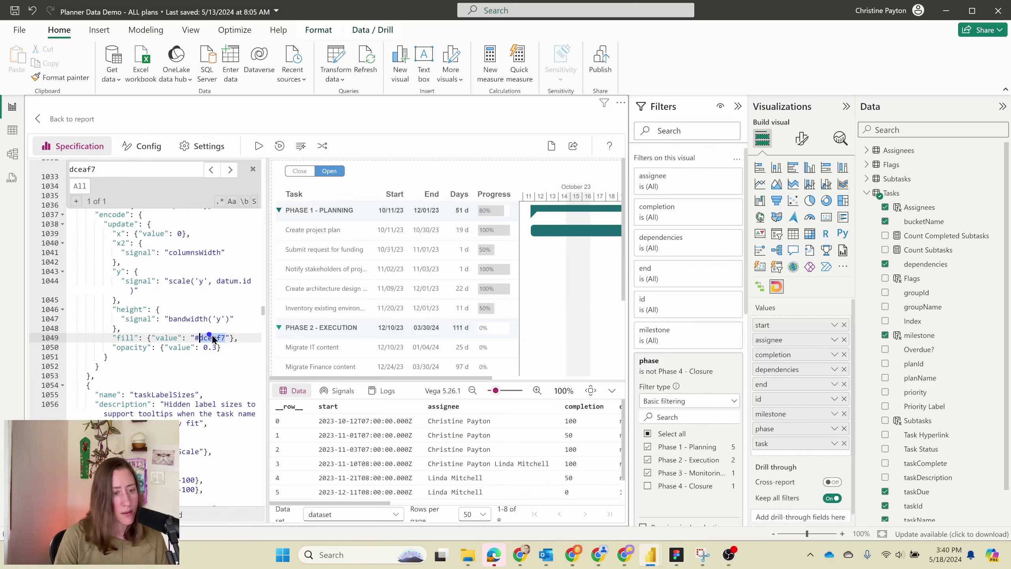
click(257, 146)
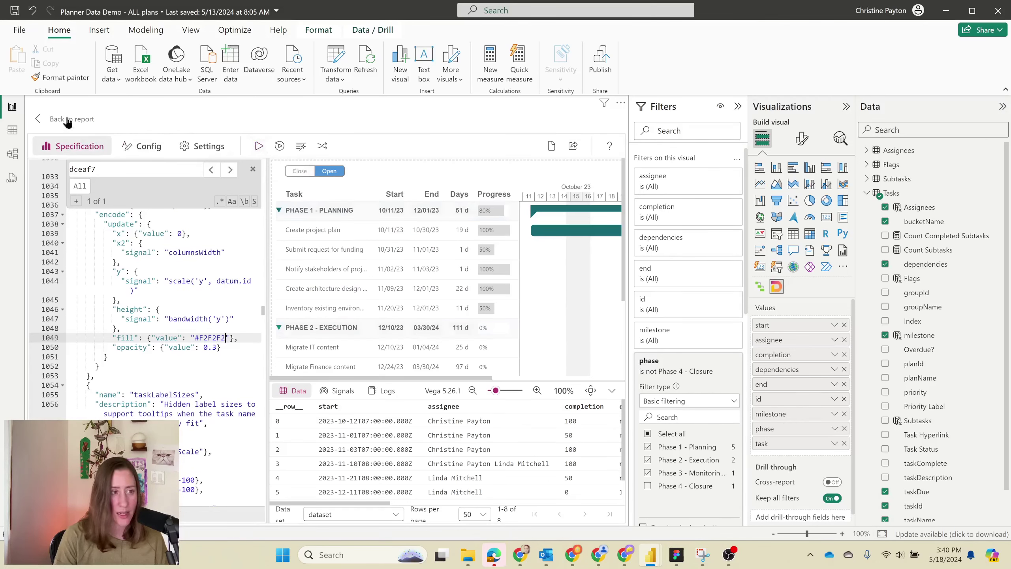
click(45, 119)
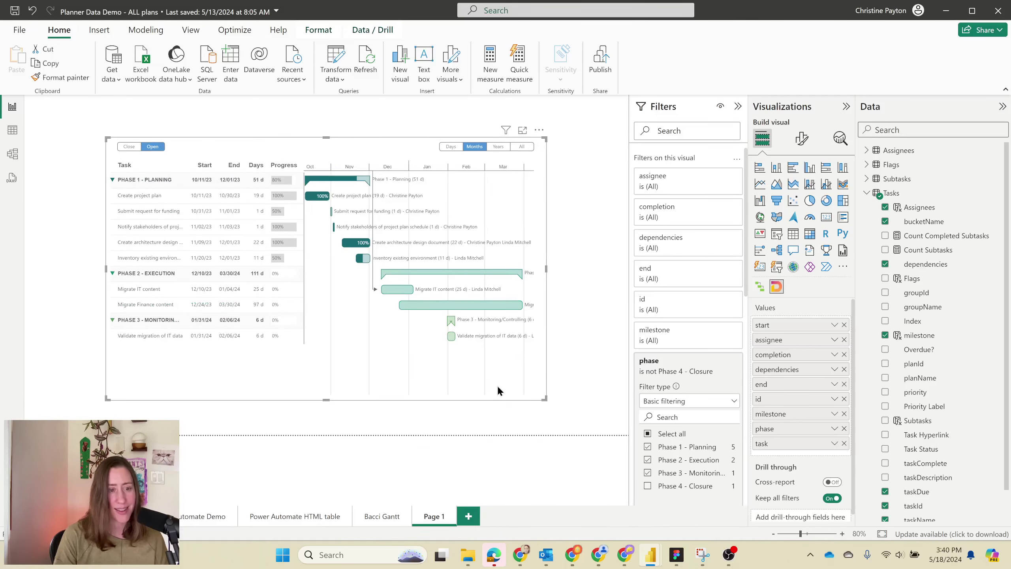
Step: Capture a snip of the Gantt chart's Close/Open toggle with Snipping Tool and minimise the tool
click(122, 133)
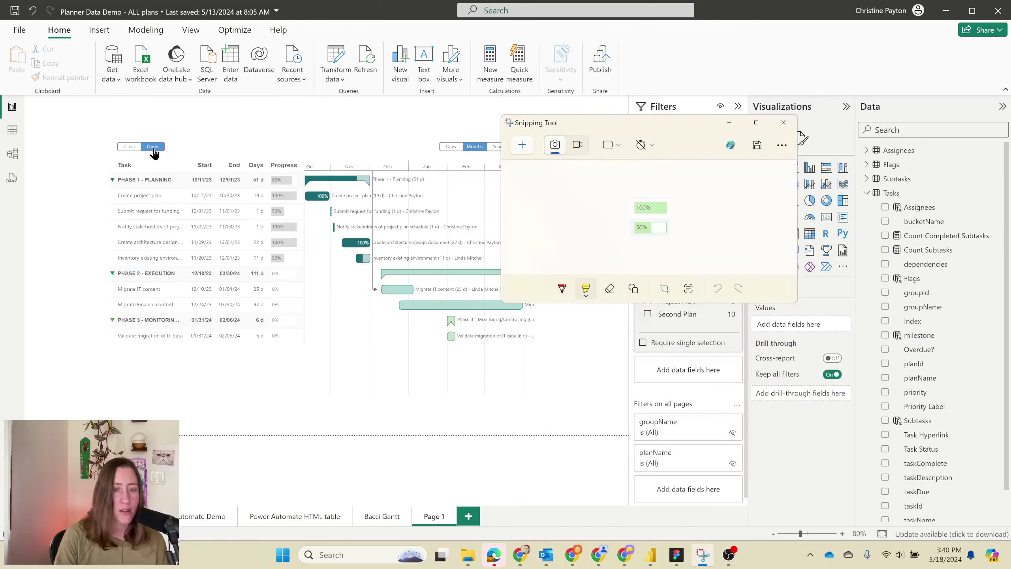
click(522, 144)
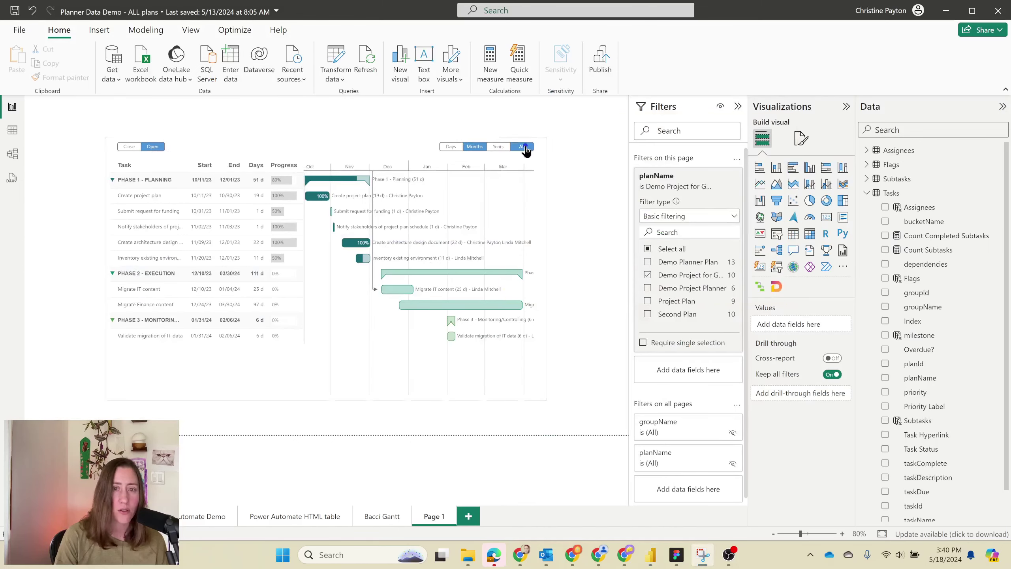
key(super+shift+s)
drag(110, 138, 191, 158)
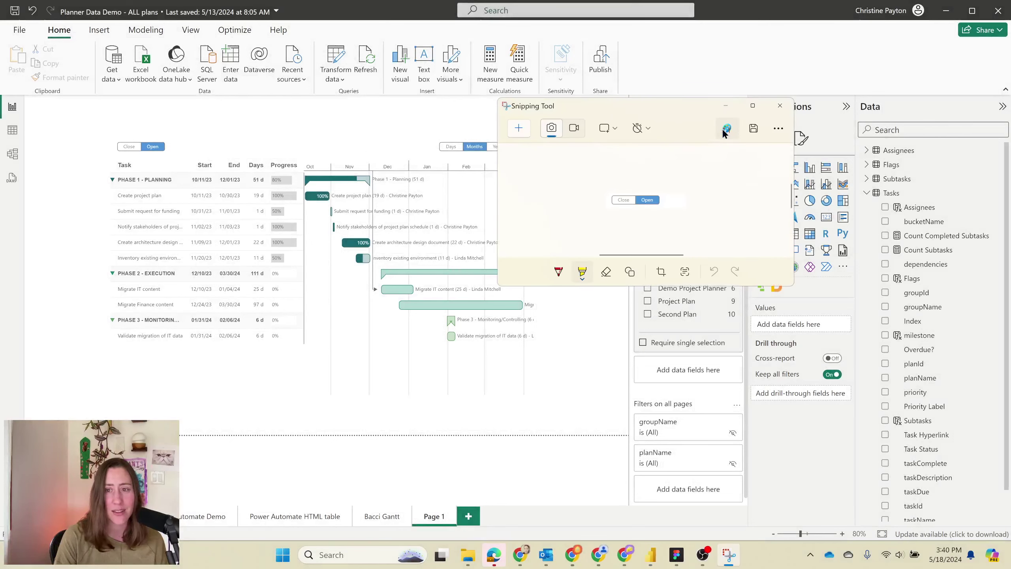
click(725, 106)
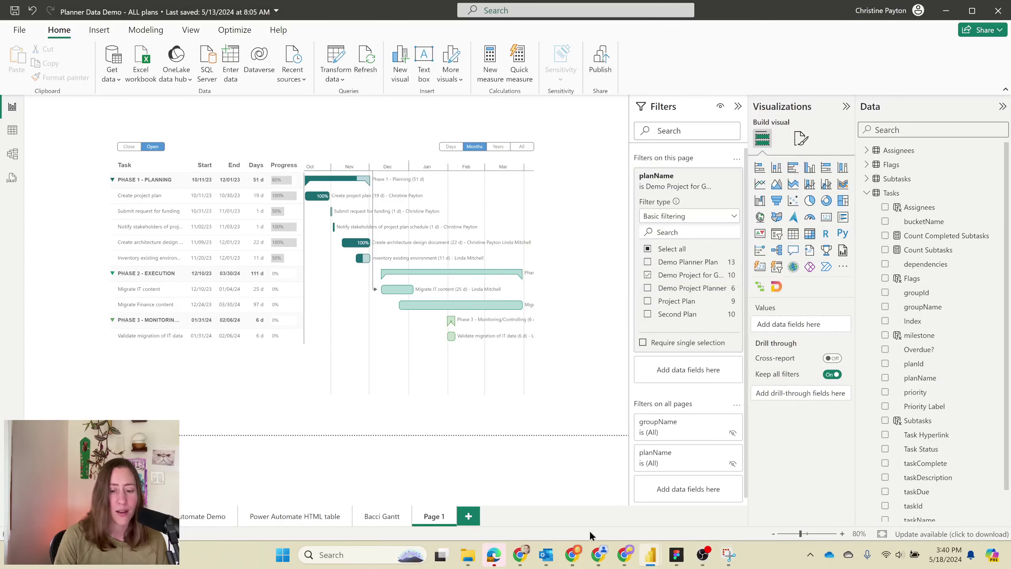
Step: Paste the toggle snip into Figma and sample the Open button's blue as the sample rectangle's fill
click(675, 554)
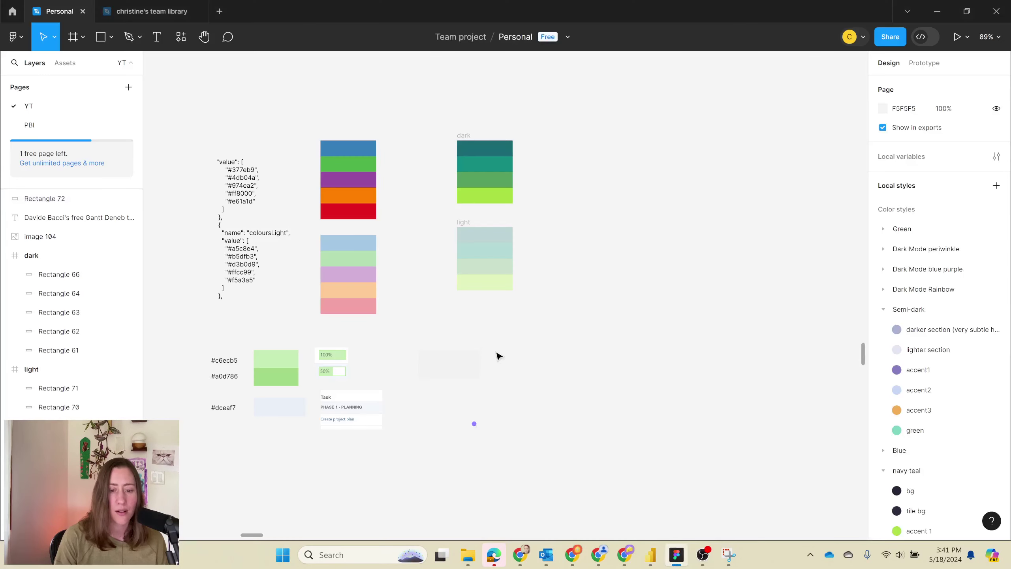
key(ctrl+v)
click(882, 247)
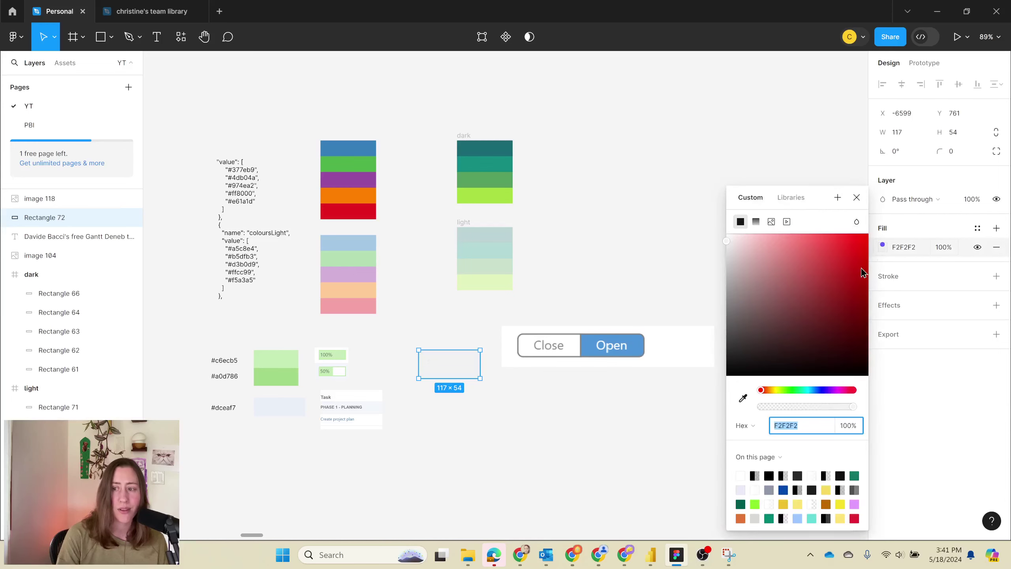
click(743, 398)
click(635, 339)
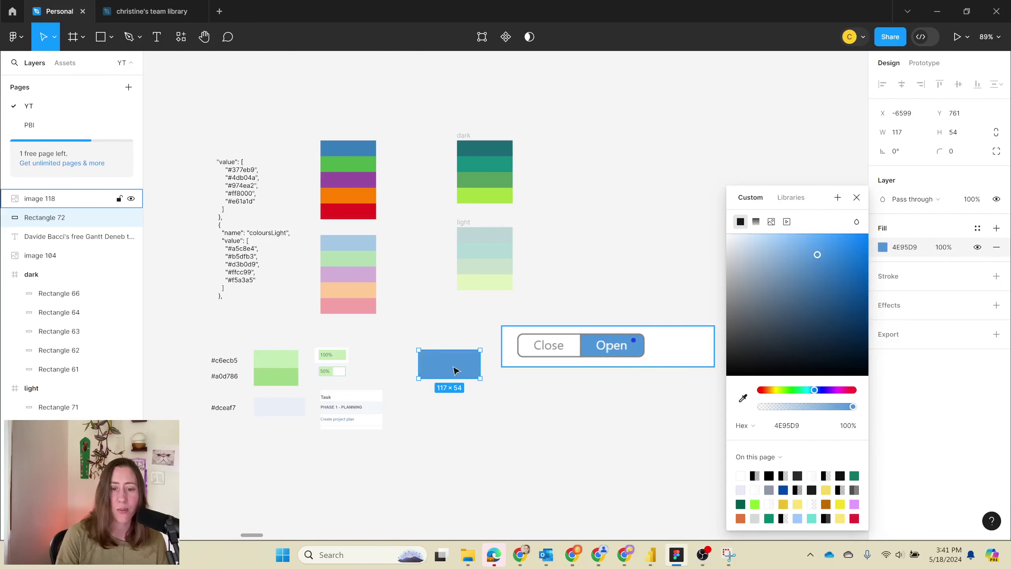
Step: Copy the 4E95D9 hex code, find it in the Power BI specification, and expand the search to include replacing
click(788, 425)
key(ctrl+c)
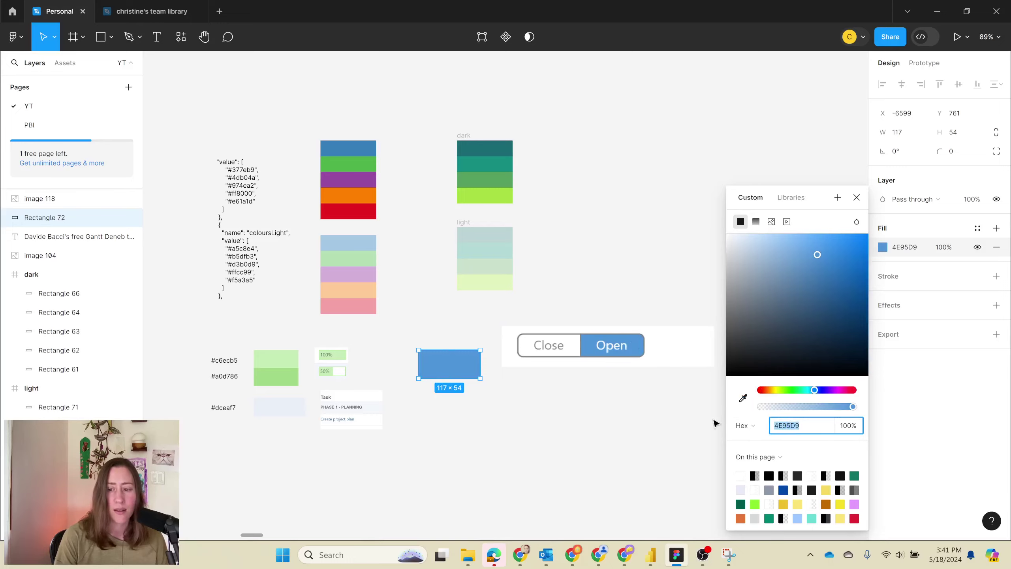
key(alt+Tab)
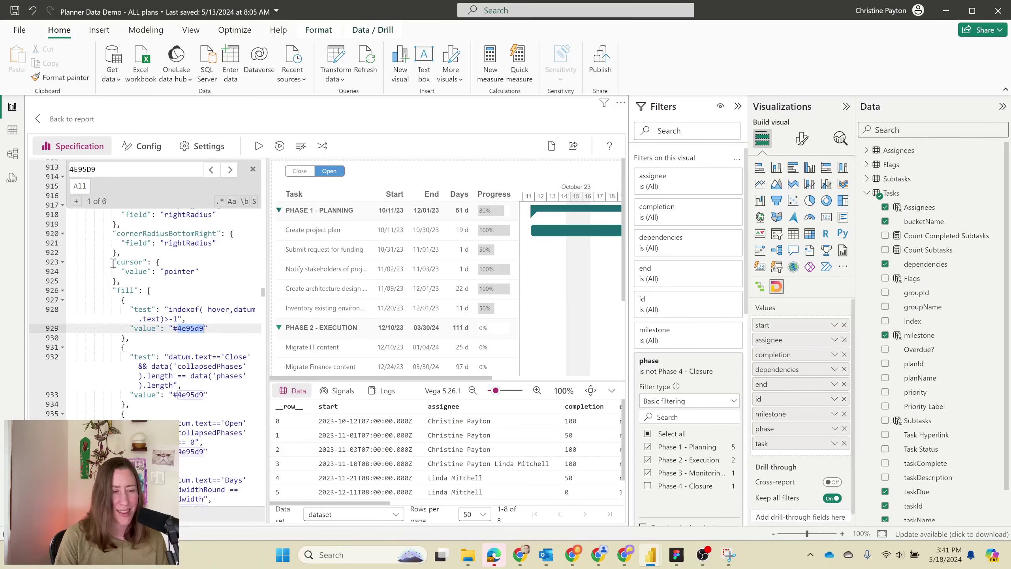
click(76, 201)
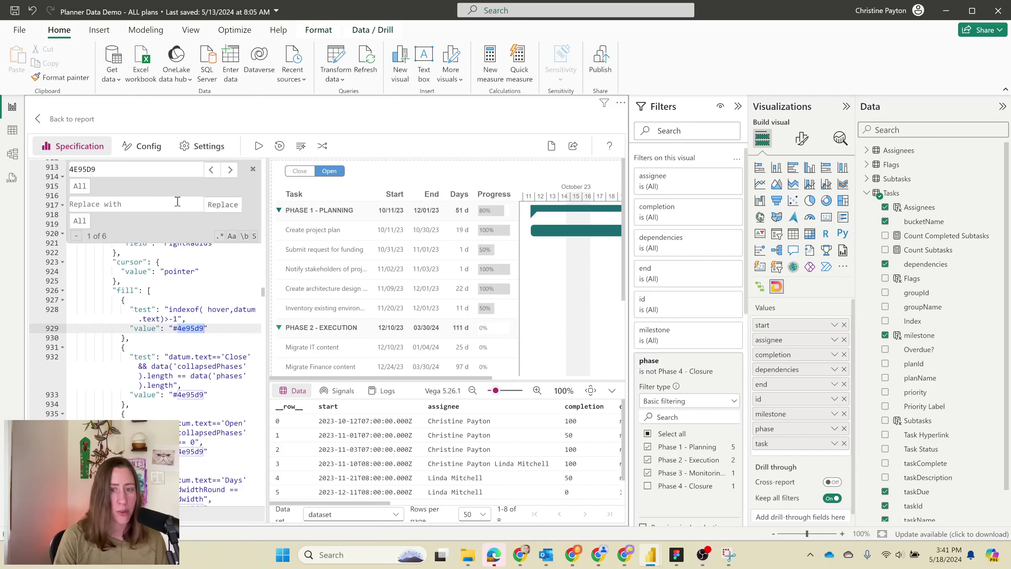
Step: Switch to Figma and copy the hex code 196A73 of the first swatch in the dark palette
key(alt+Tab)
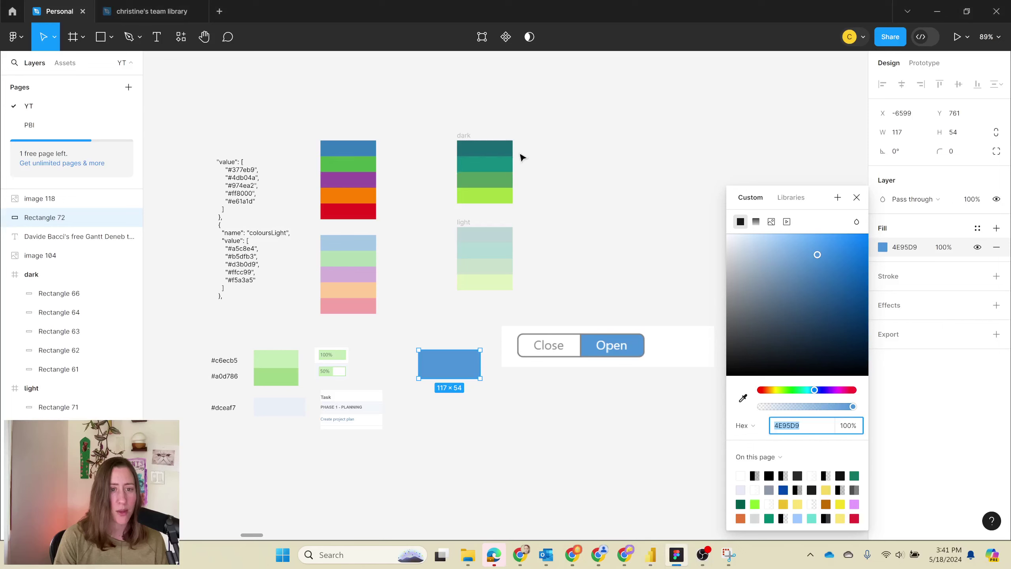
click(498, 150)
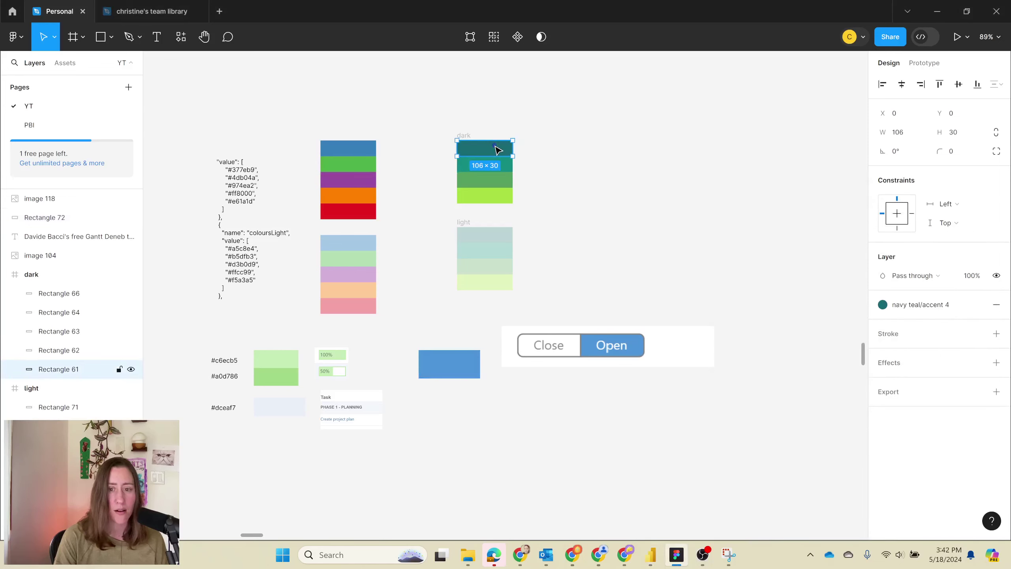
click(891, 305)
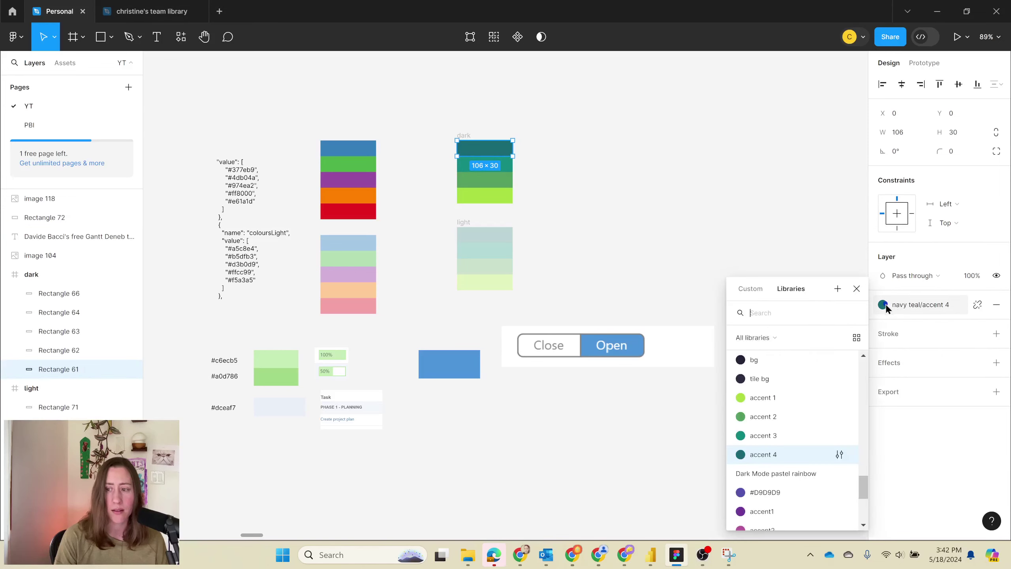
click(751, 288)
click(786, 425)
key(ctrl+c)
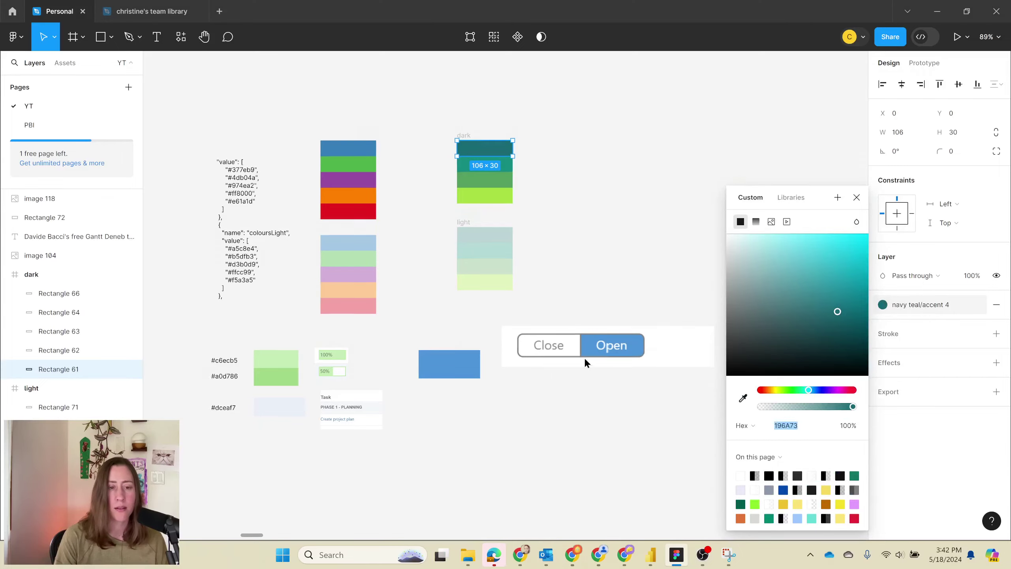
Step: In Power BI, replace all occurrences of 4E95D9 in the specification with 196A73 and return to the report
key(alt+Tab)
click(131, 201)
key(ctrl+v)
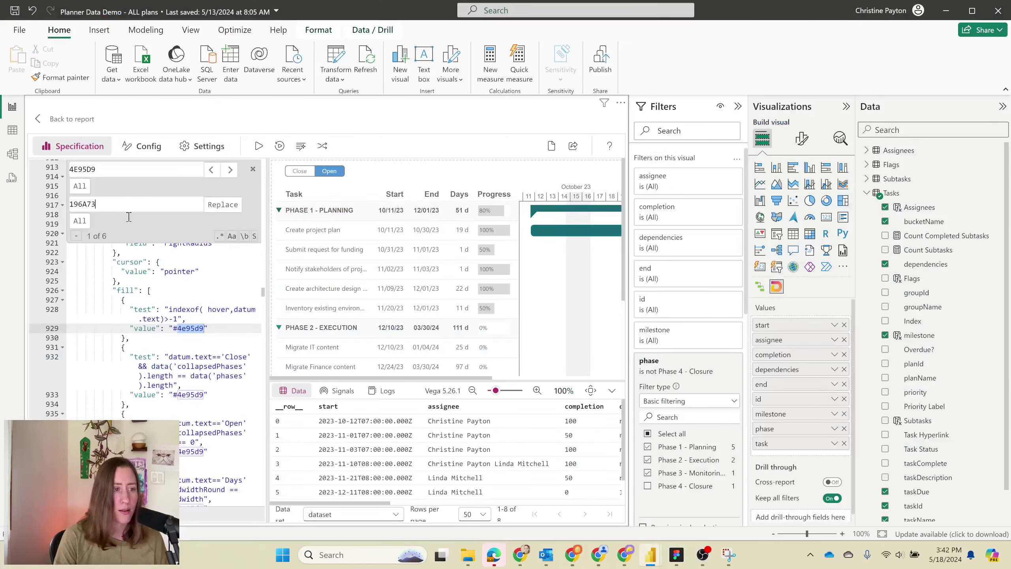
click(79, 221)
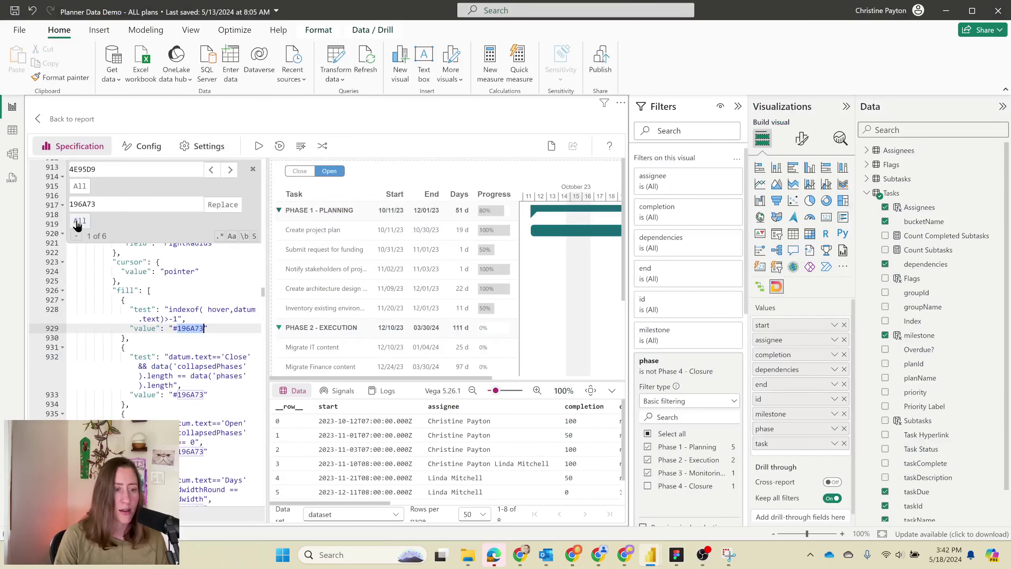
click(56, 119)
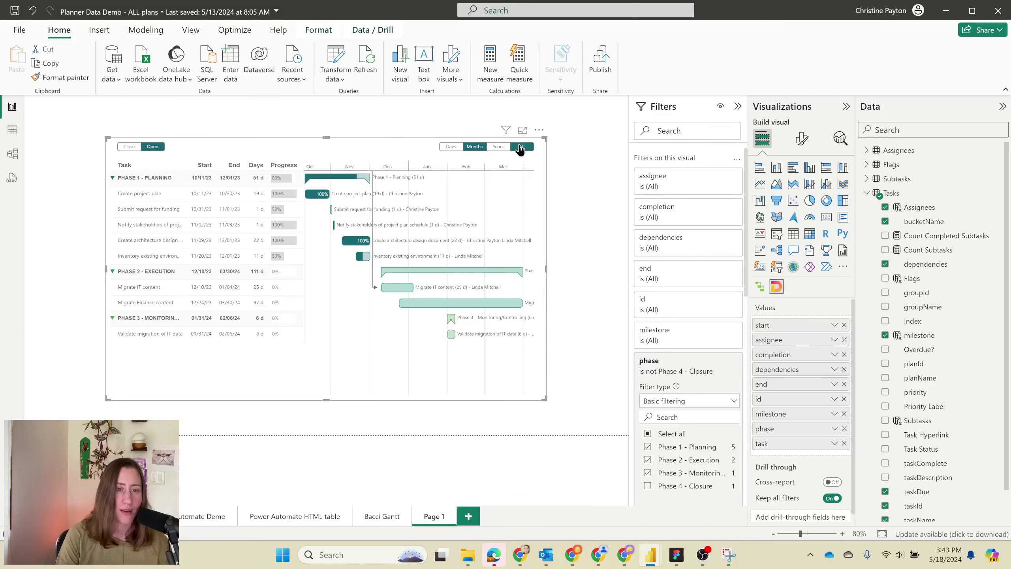
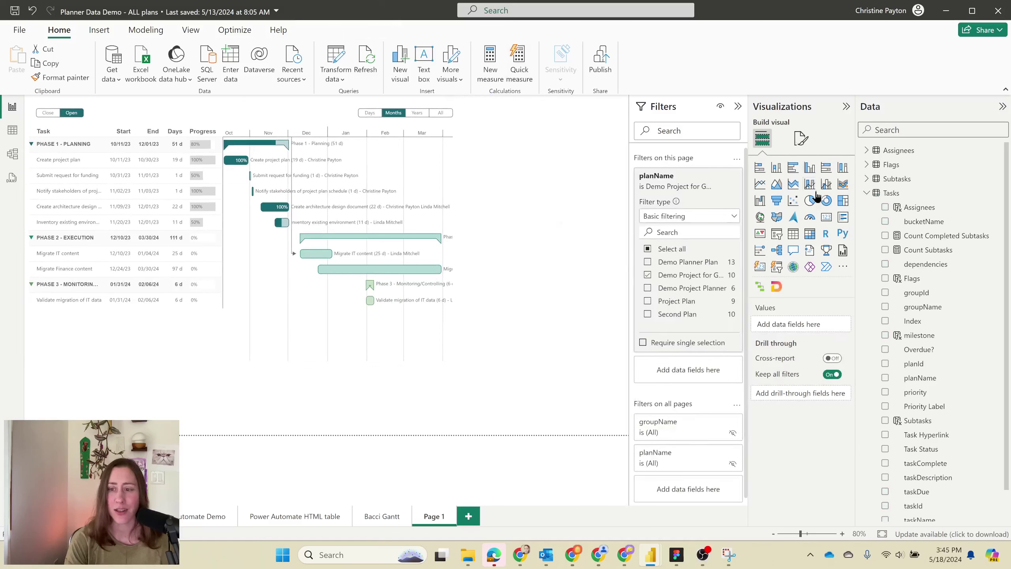
Step: Add a table visual with taskId and taskName from the Tasks table beside the Gantt chart, and enlarge it
click(794, 234)
click(885, 471)
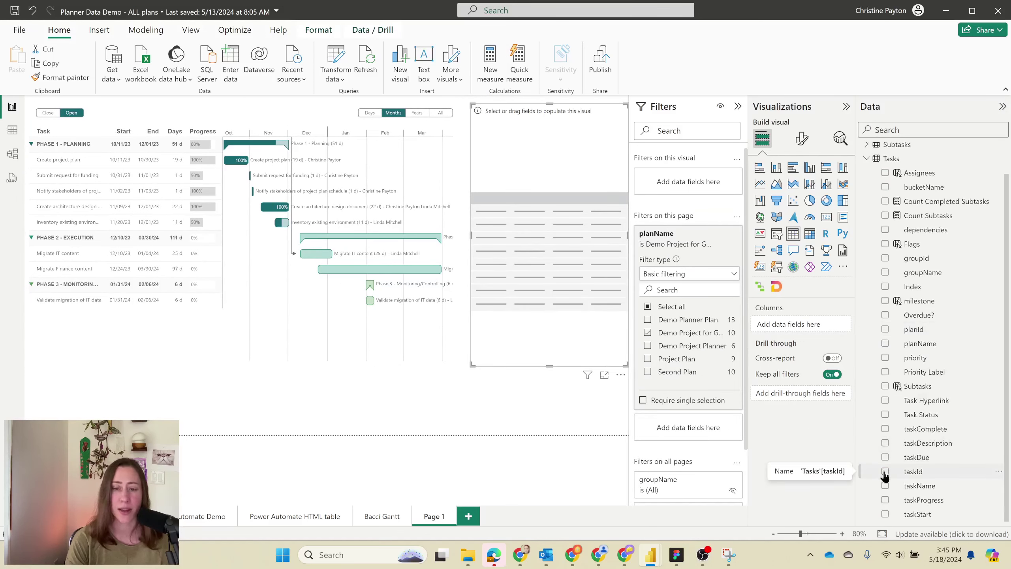
click(885, 485)
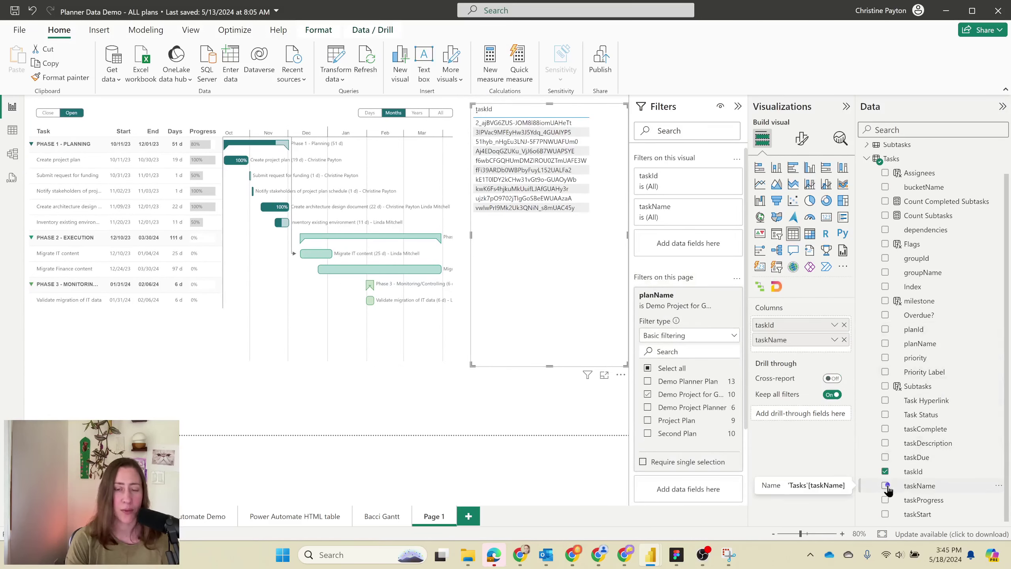
drag(470, 365, 438, 395)
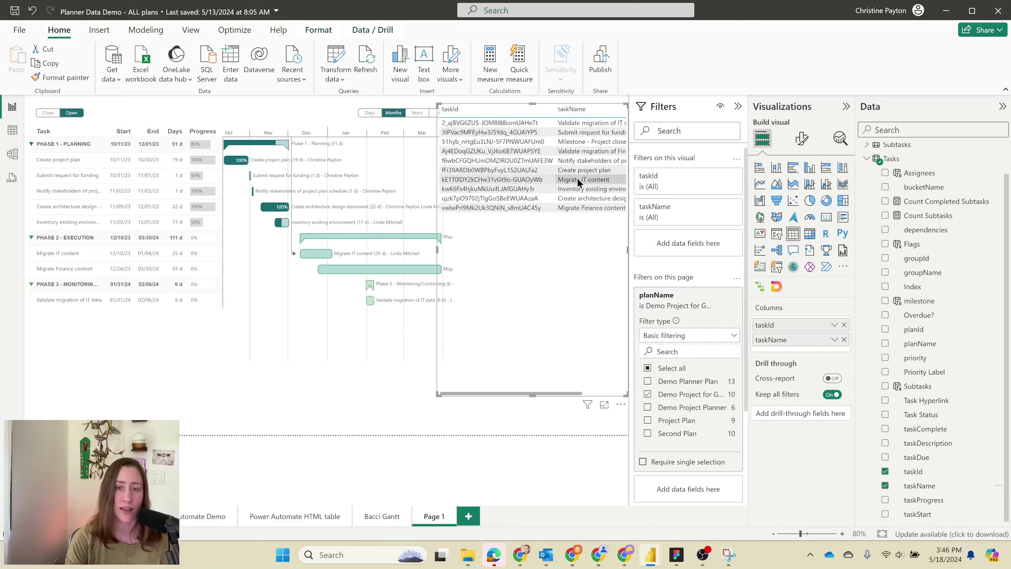
Step: Copy the task ID from the Migrate IT content row of the table
right_click(533, 179)
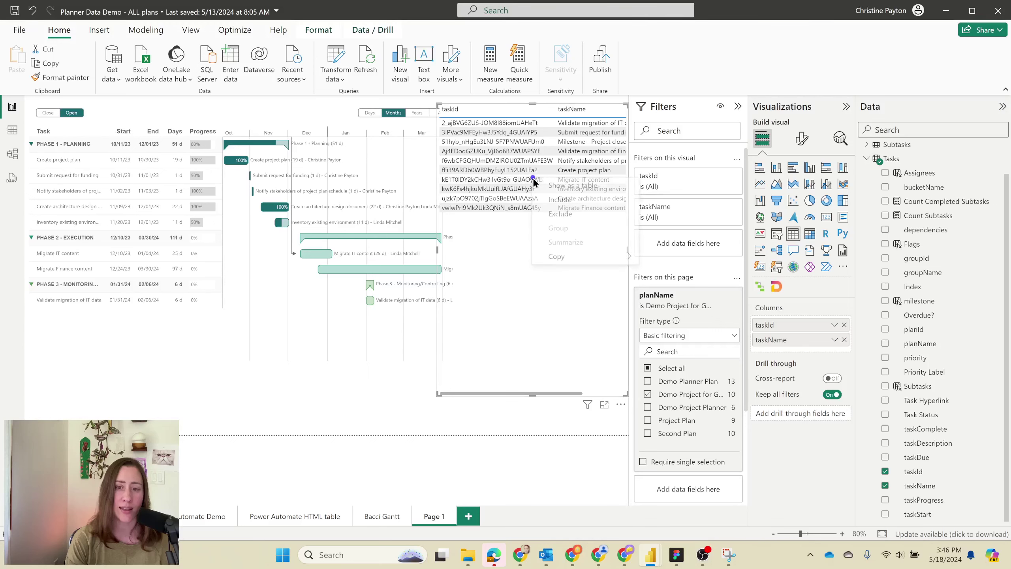
mouse_move(578, 258)
click(670, 257)
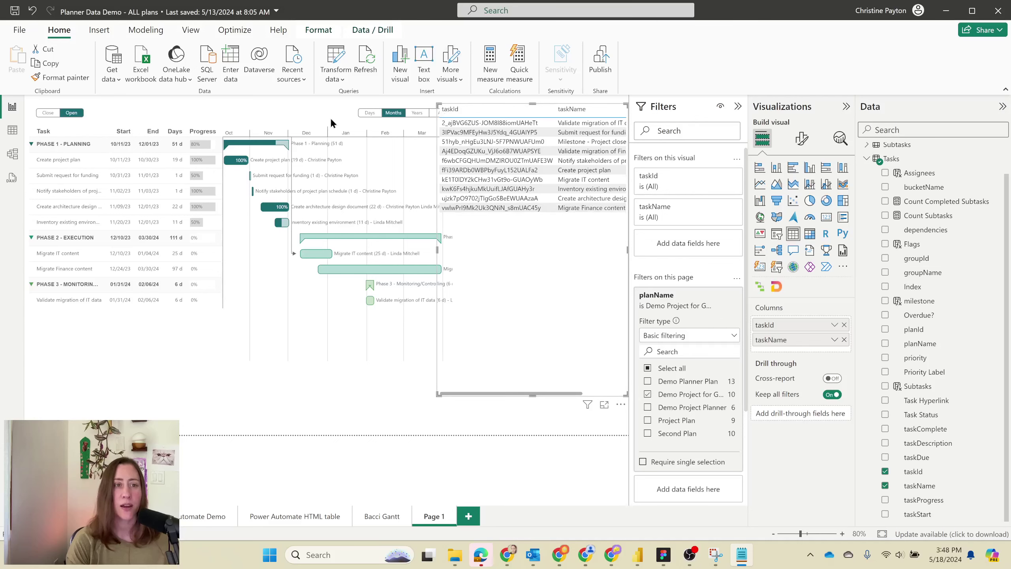
Step: Open the Dependencies query's source table in Power Query and delete rows 2 through 4
click(337, 58)
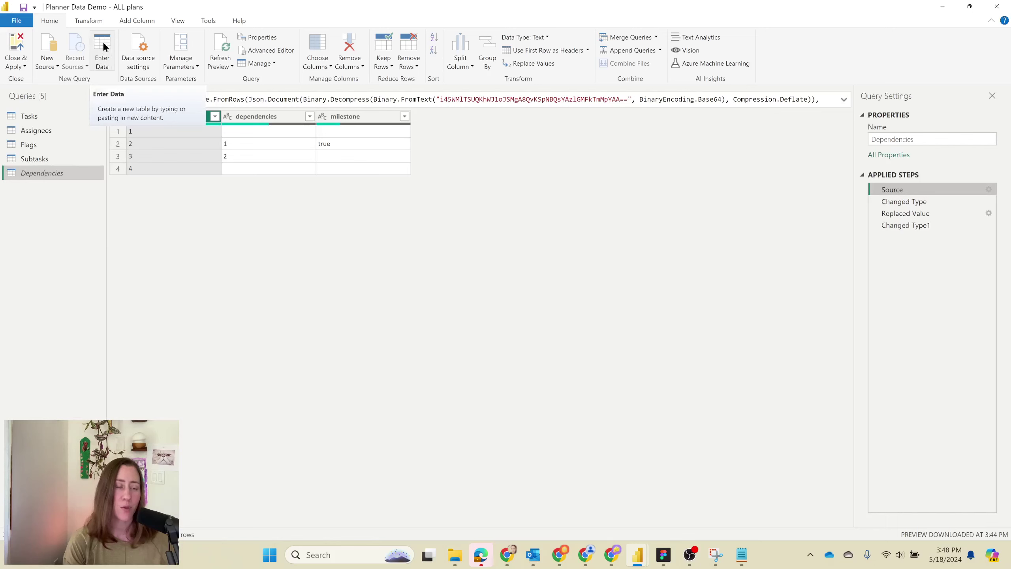
click(989, 189)
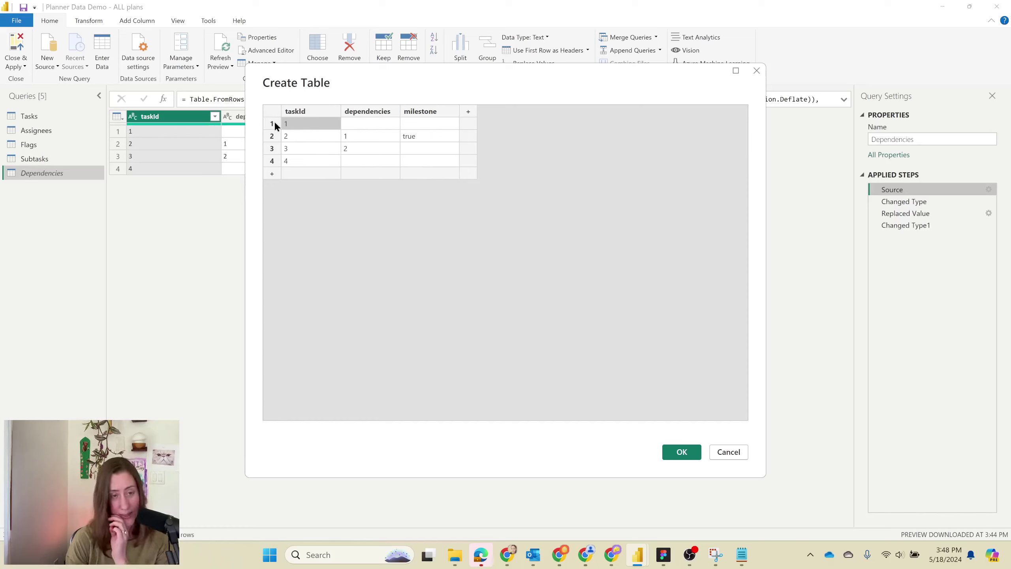
shift+click(272, 159)
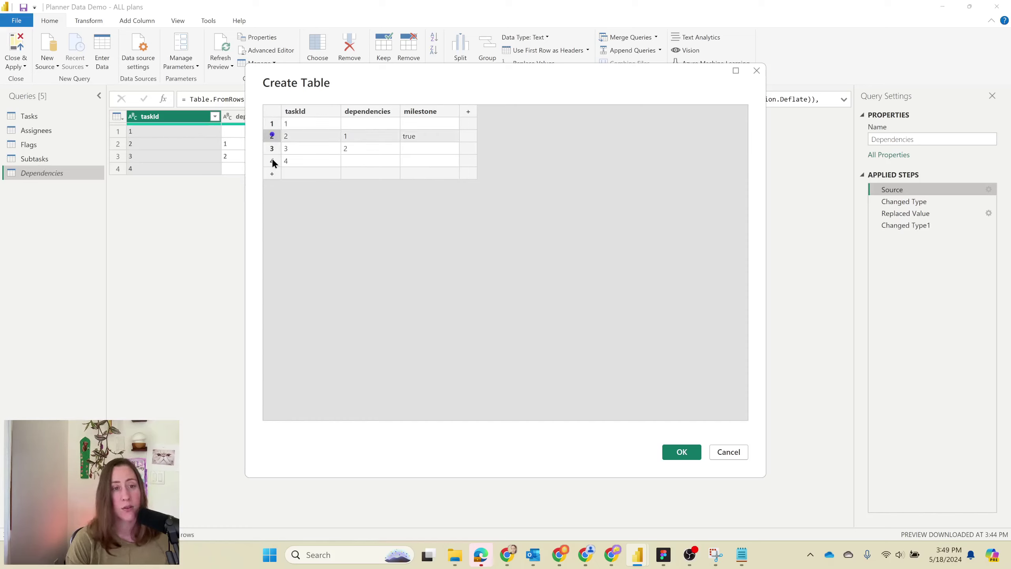
right_click(271, 159)
click(301, 179)
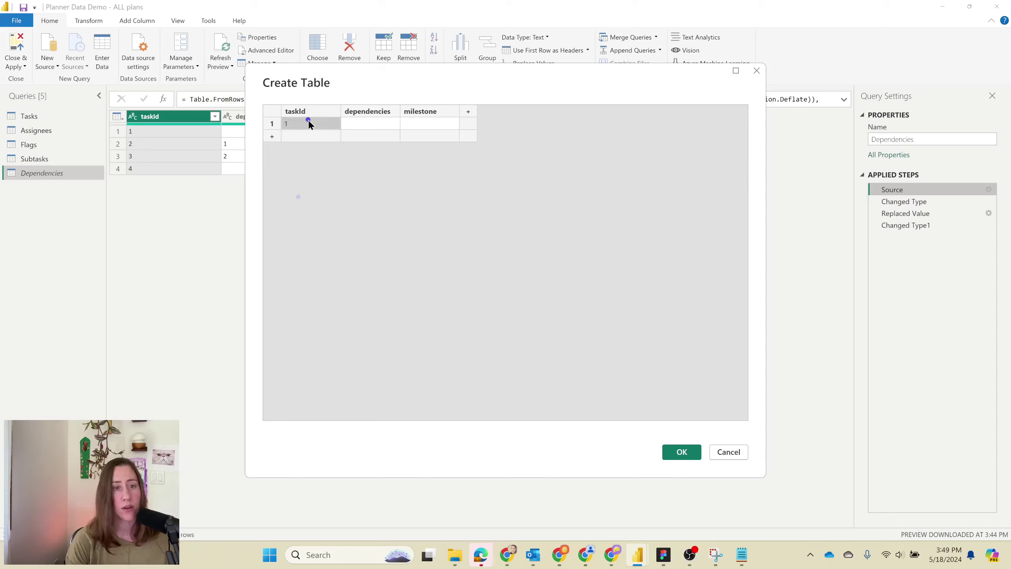
Step: Enter the copied 2_ajBVG6ZUS task ID as taskId and kE1T0lDY2kCHw31vGt9o-GUAOyWb as its dependency, widen the dependencies column, and save the table
key(ctrl+v)
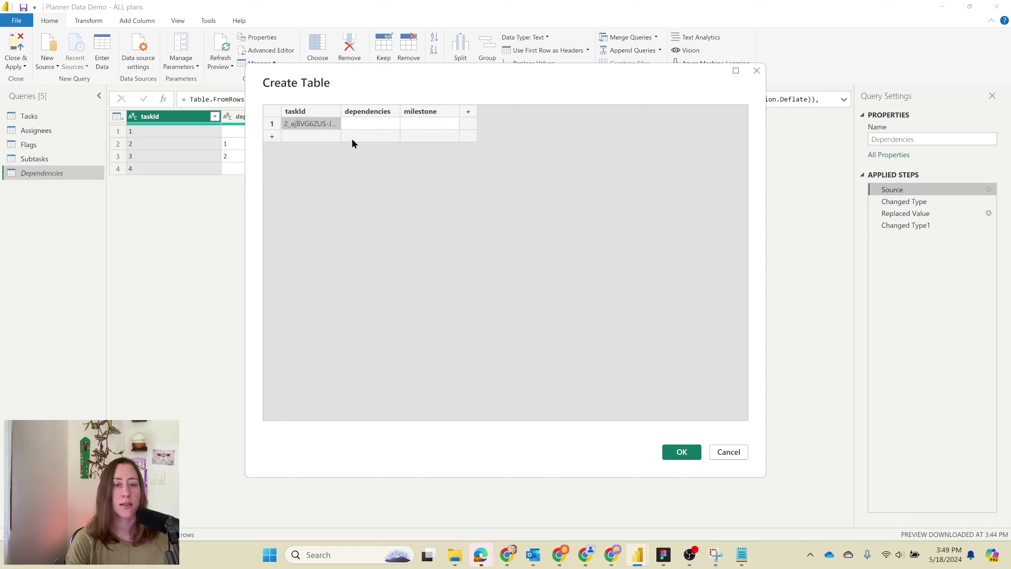
key(alt+Tab)
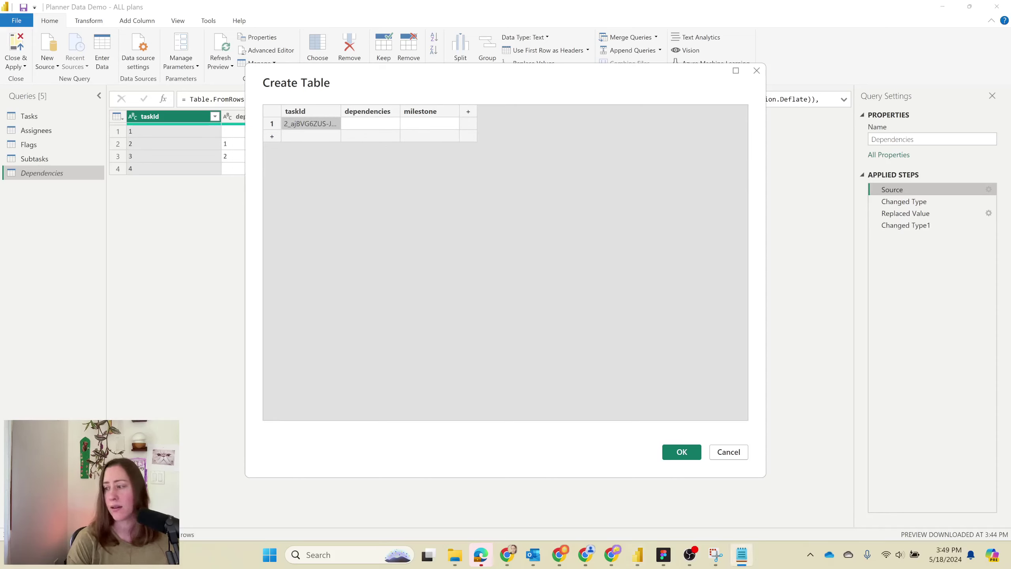
key(alt+Tab)
key(Tab)
text(kE1T0lDY2kCHw31vGt9o-GUAOyWb)
double_click(400, 109)
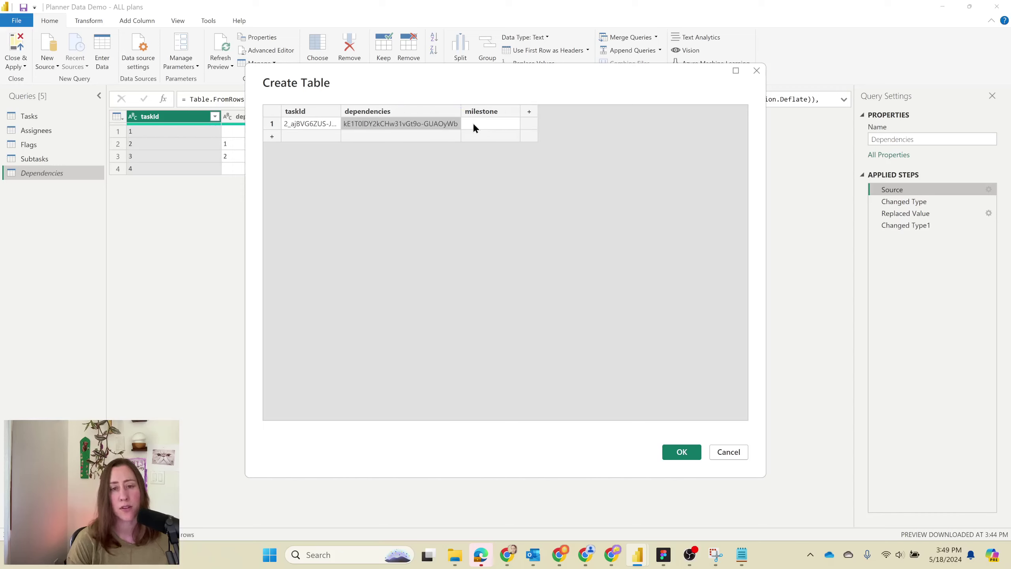
drag(459, 110, 532, 110)
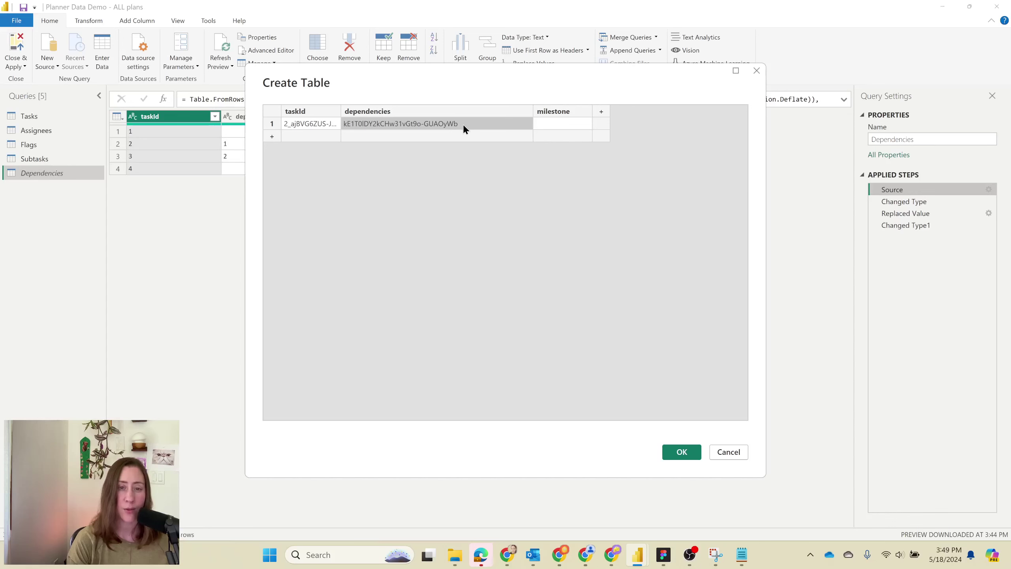
click(690, 450)
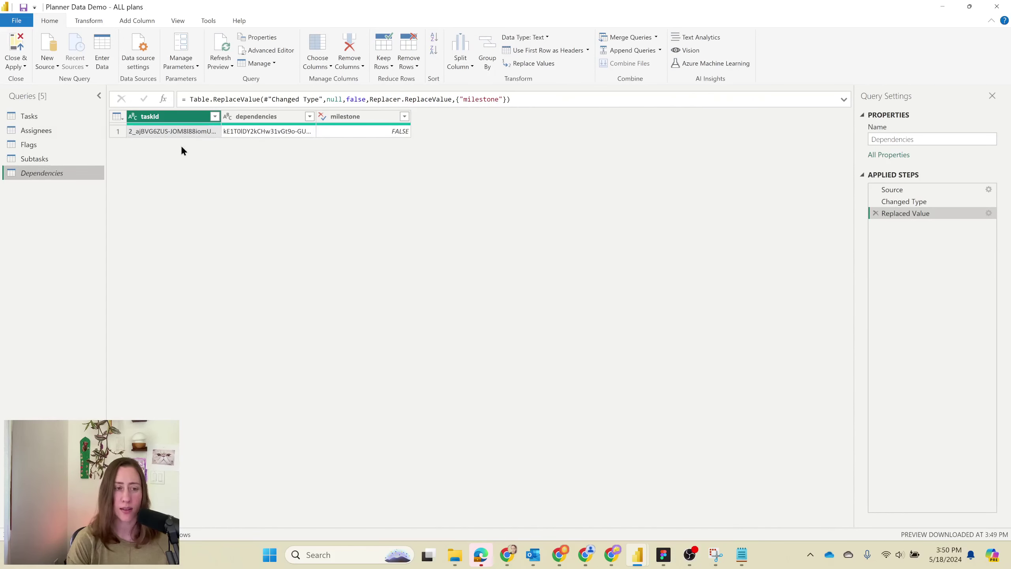
right_click(47, 171)
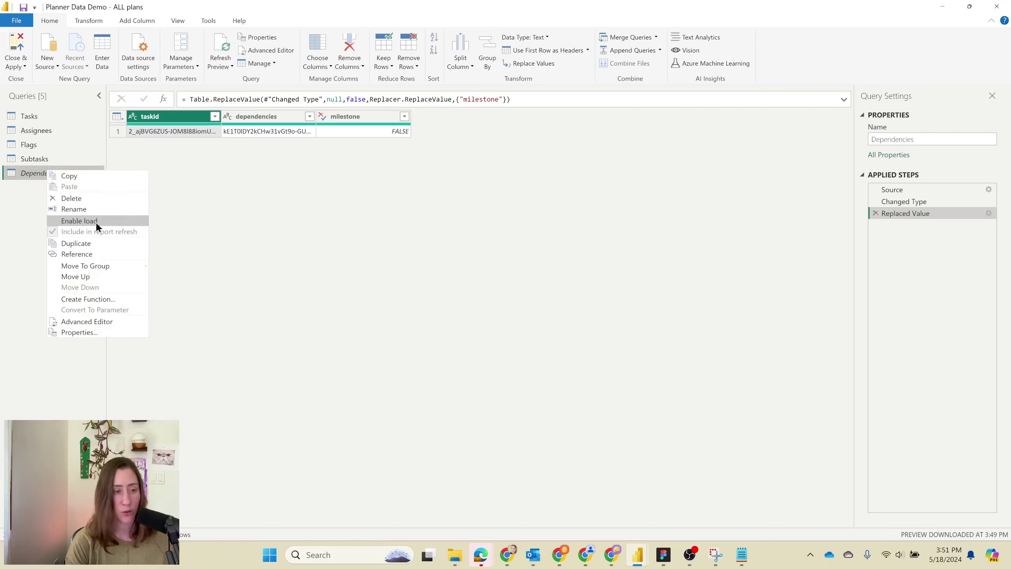
click(235, 223)
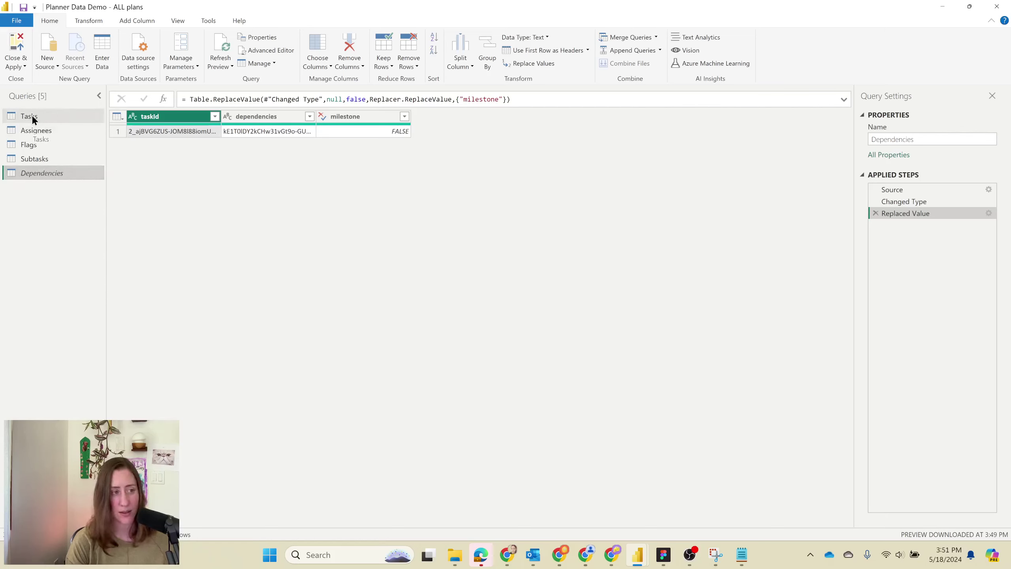
Step: Merge the Dependencies query into the Tasks query, matching on taskId with a Left Outer join
drag(32, 115, 40, 116)
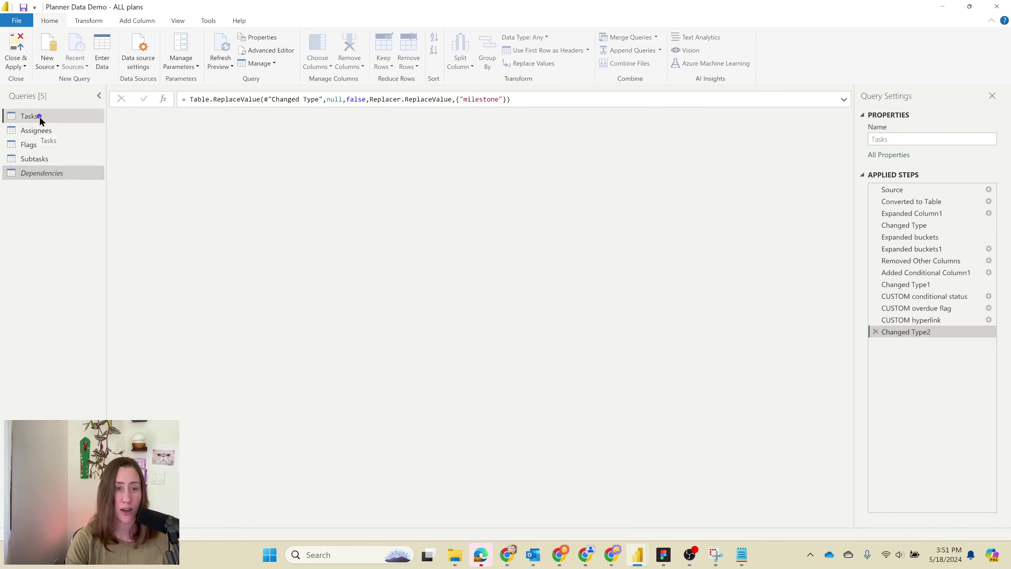
drag(405, 525, 1001, 534)
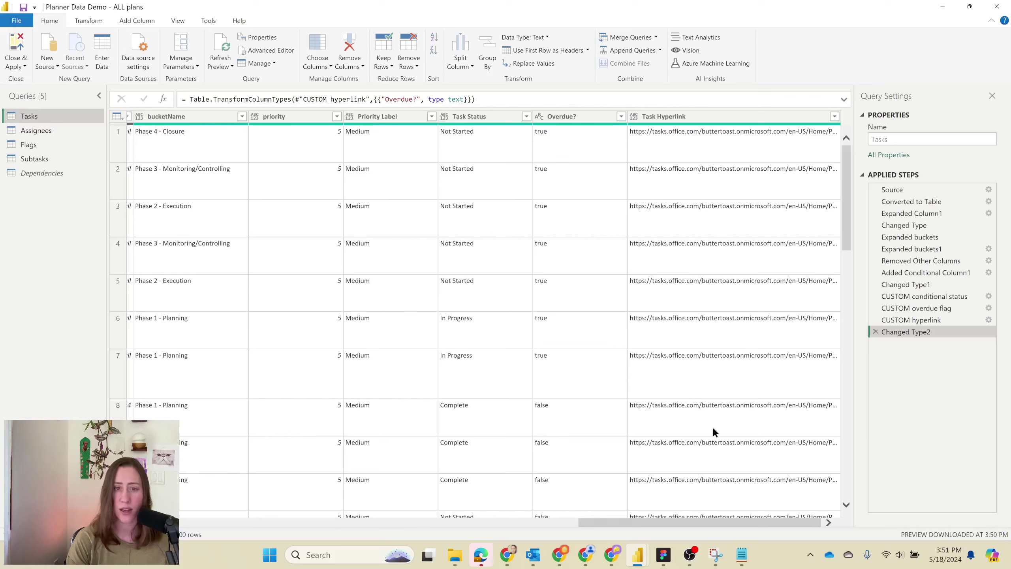
click(628, 37)
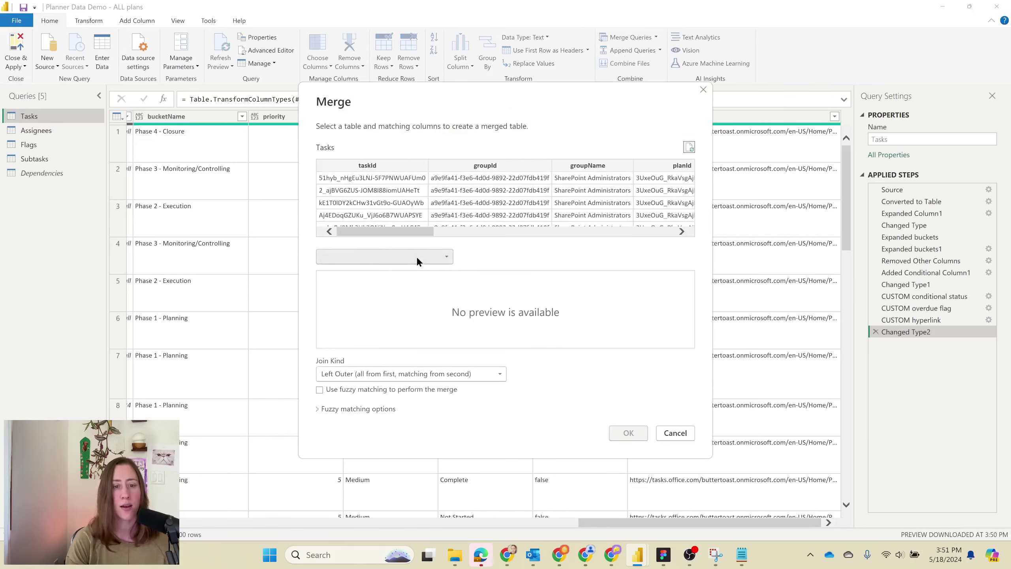
click(416, 256)
click(341, 281)
click(367, 165)
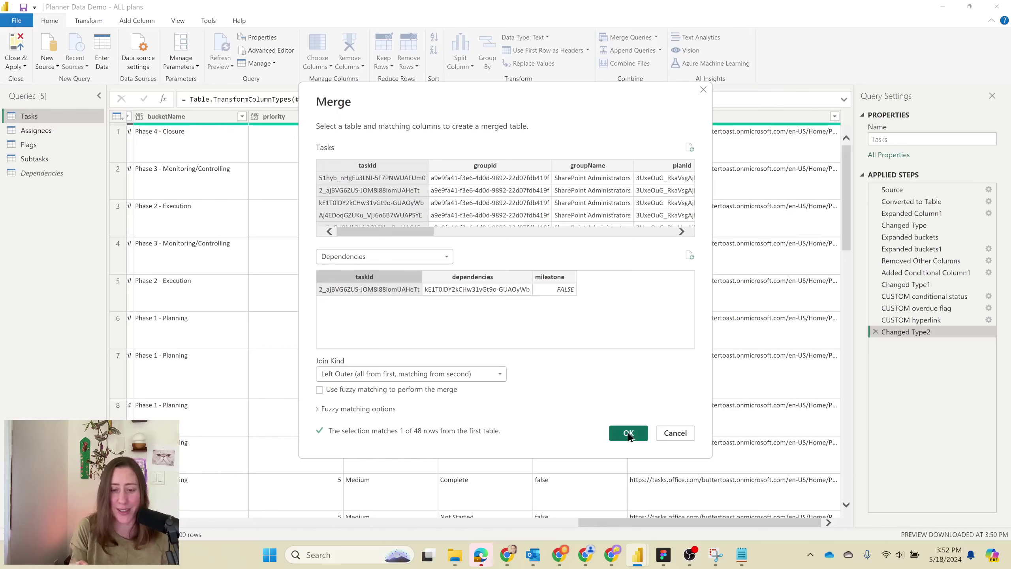
click(628, 433)
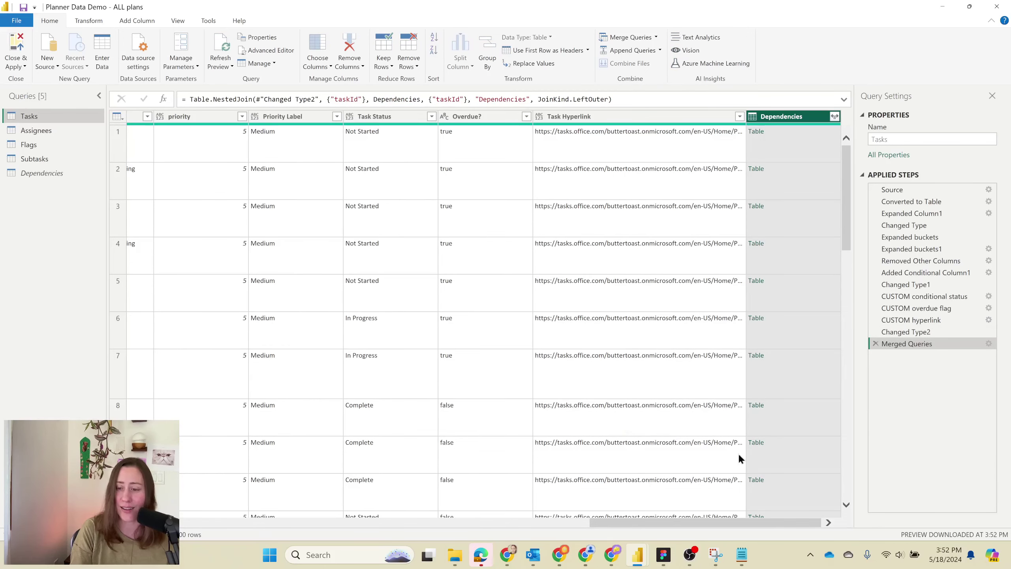
Step: Expand only the dependencies field of the merged Dependencies column and rename the resulting column to dependencies in the formula
click(835, 117)
click(661, 163)
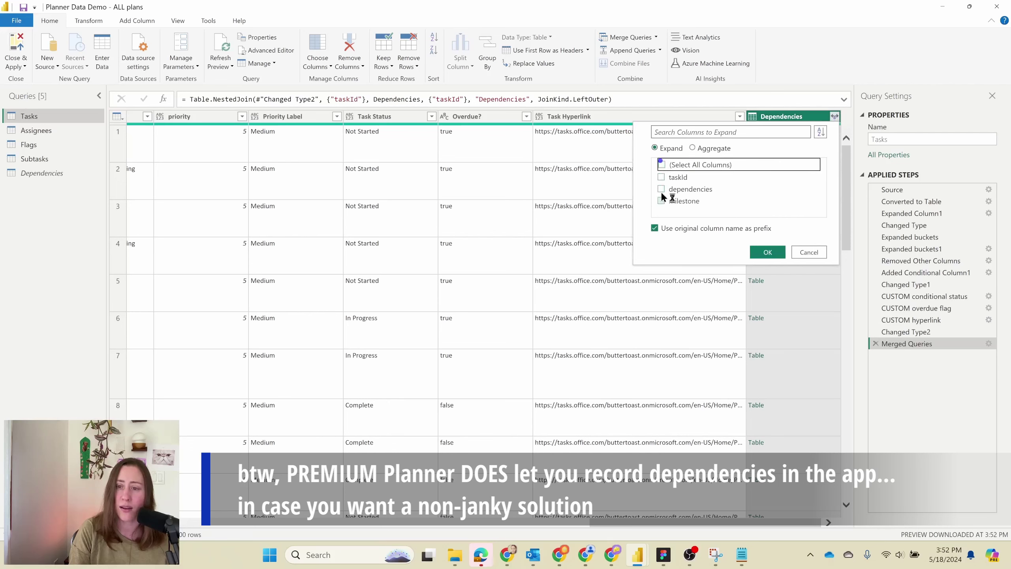
click(661, 189)
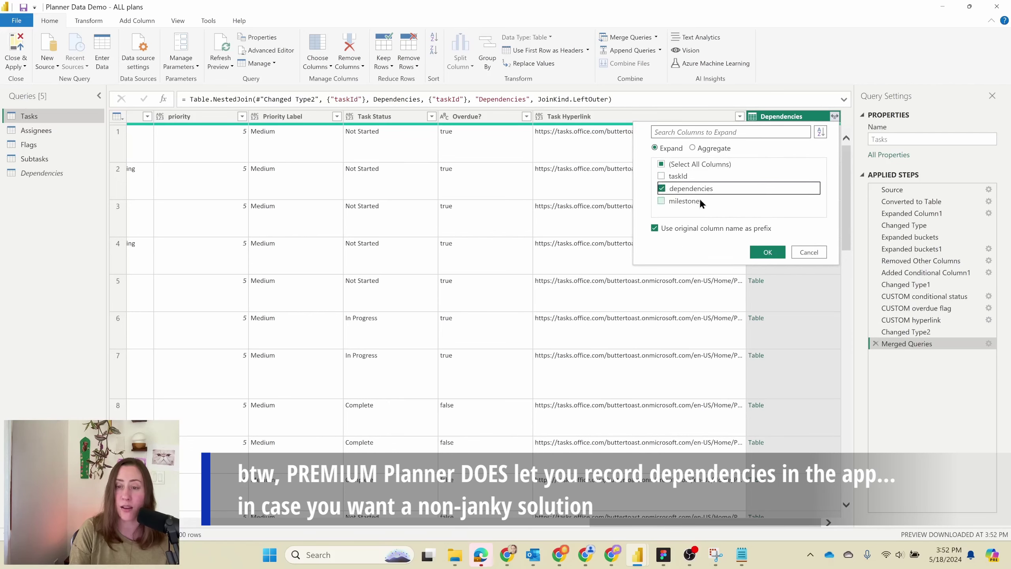
click(767, 252)
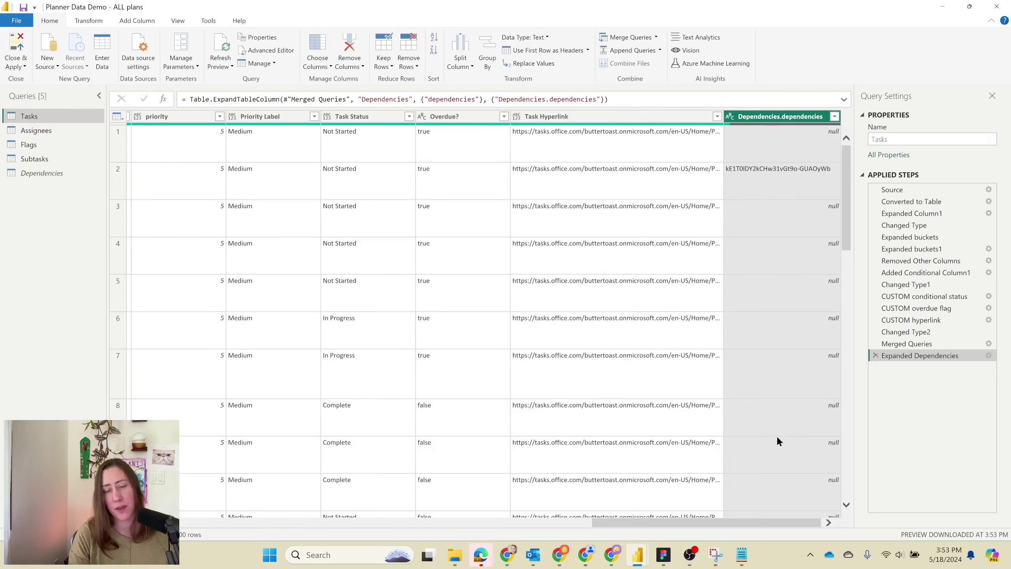
drag(499, 99, 550, 98)
key(BackSpace)
key(Return)
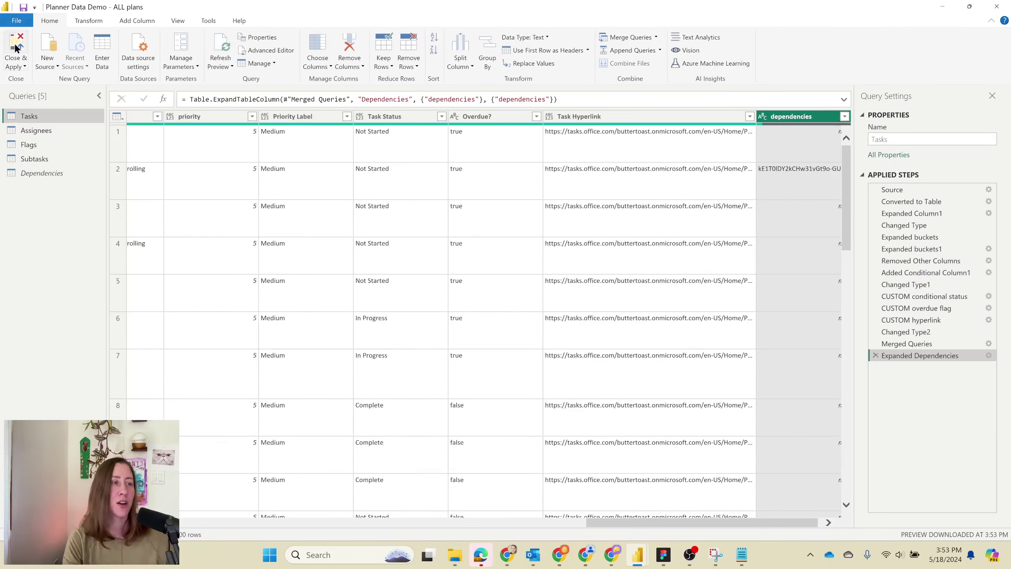
Step: Apply the query changes and return to the report to check the dependency arrow on the Gantt chart
drag(228, 9, 422, 12)
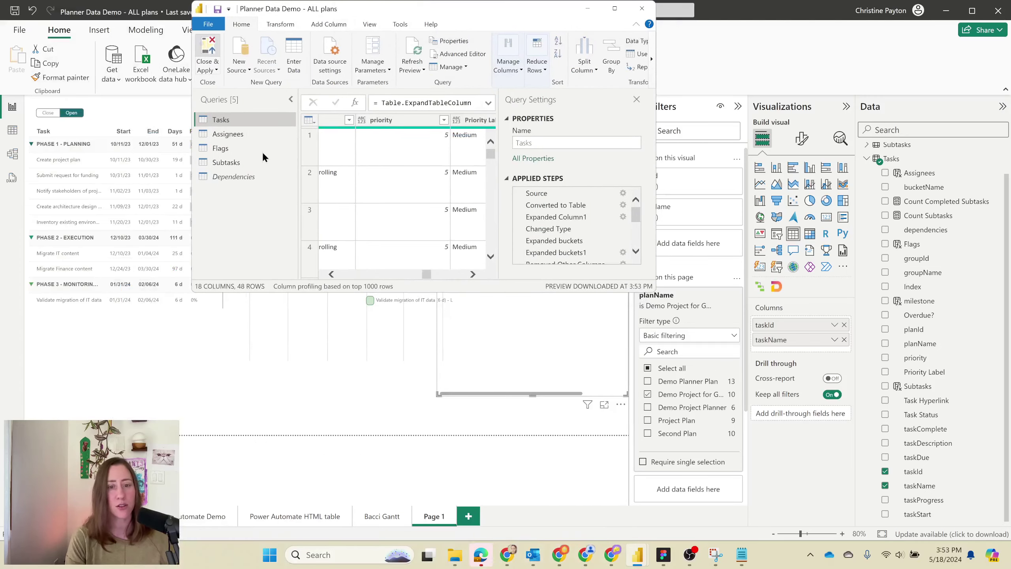
key(alt+Tab)
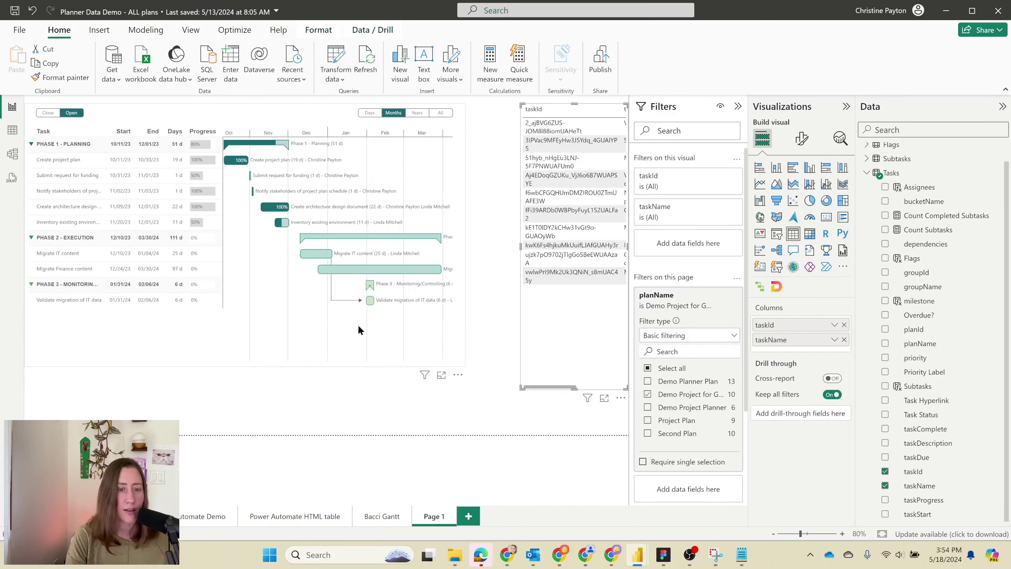
mouse_move(311, 253)
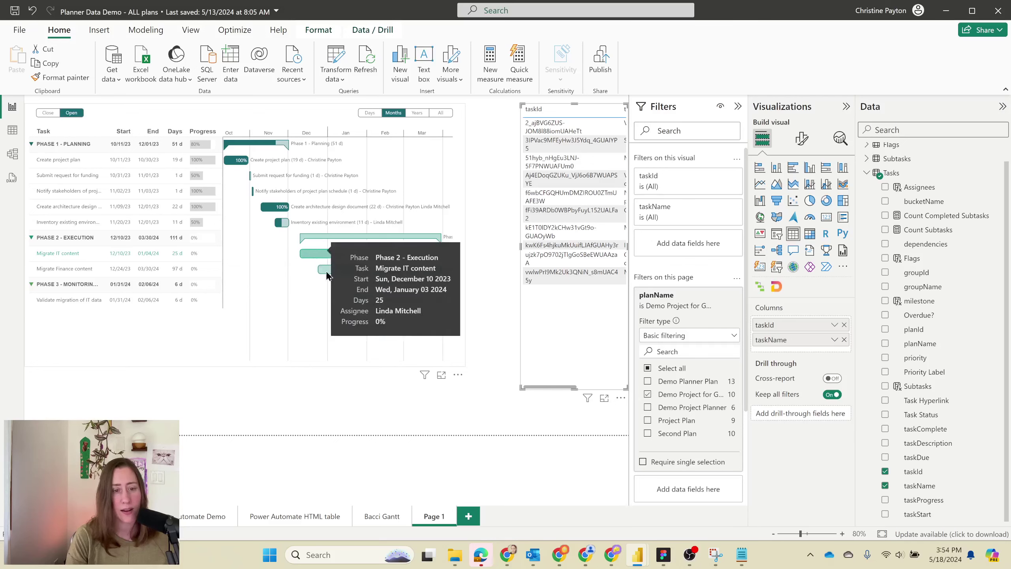
mouse_move(370, 302)
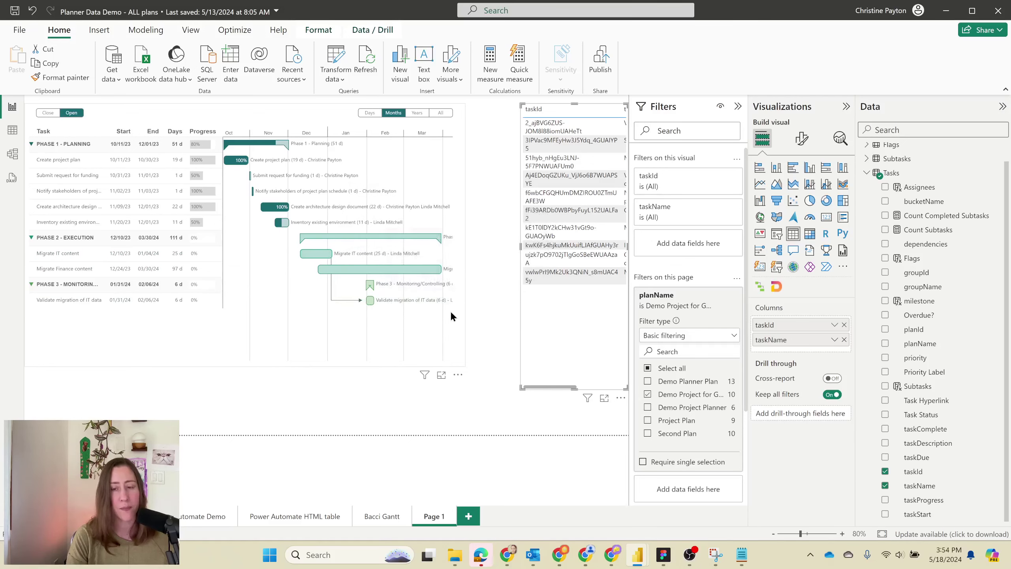
Step: Delete the taskId and taskName table and enlarge the Gantt chart across the freed page width
key(Delete)
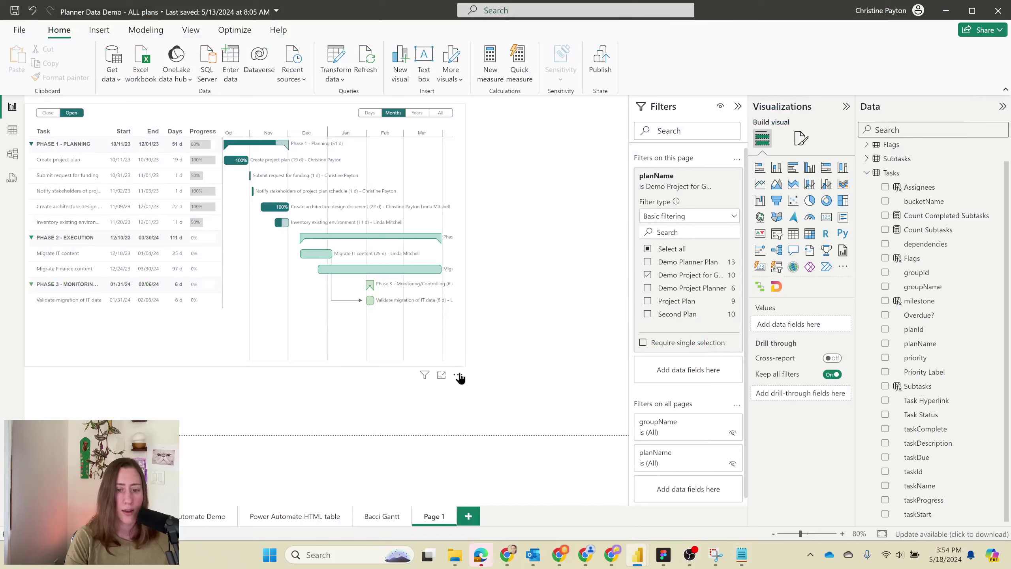
click(459, 374)
click(386, 368)
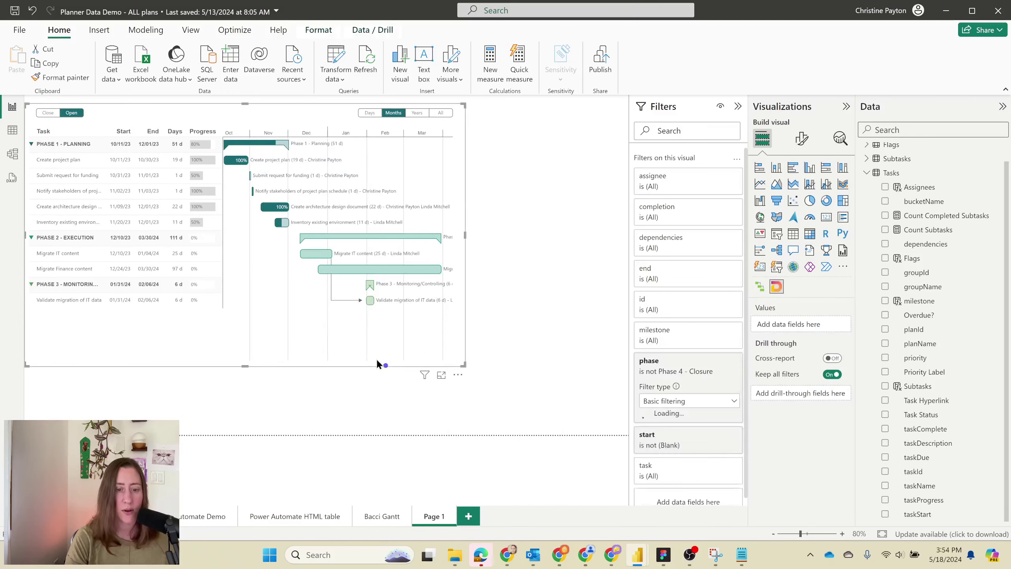
drag(463, 361, 603, 393)
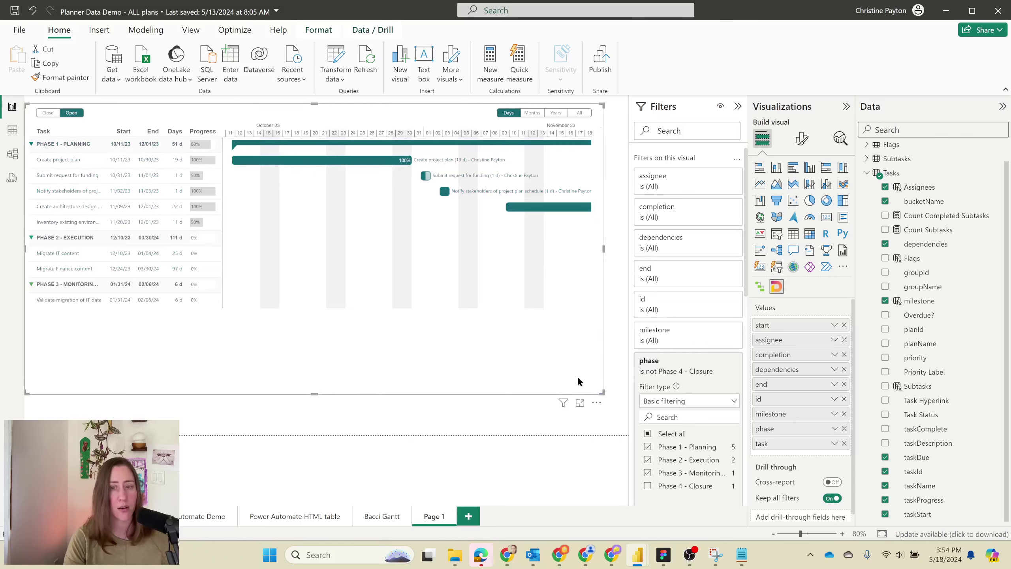
Step: Open the Gantt chart's Deneb specification, set the taskColumnWidth value to 200, and apply the change
click(596, 402)
click(637, 442)
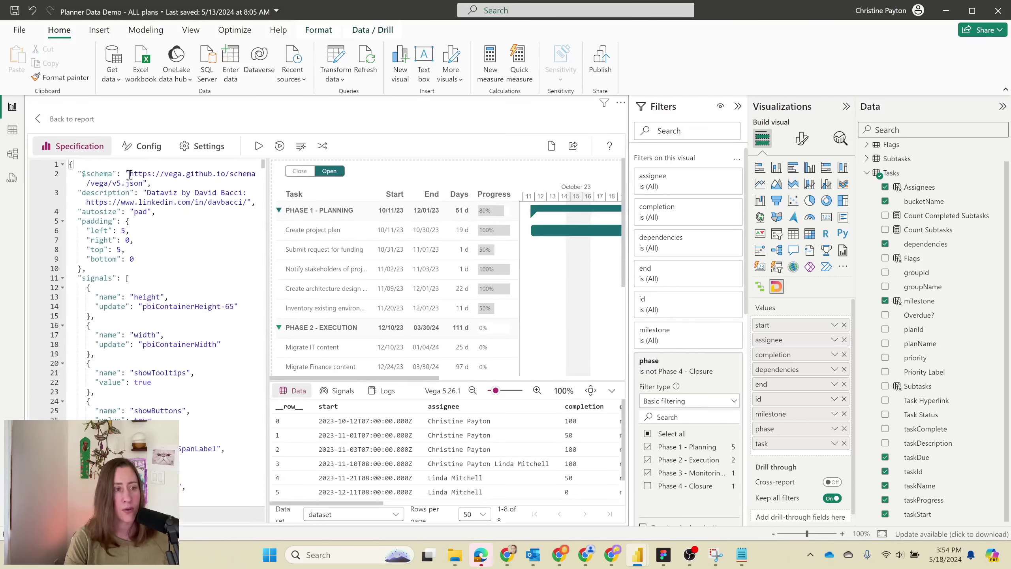
scroll(166, 305, down, 10)
scroll(165, 305, down, 6)
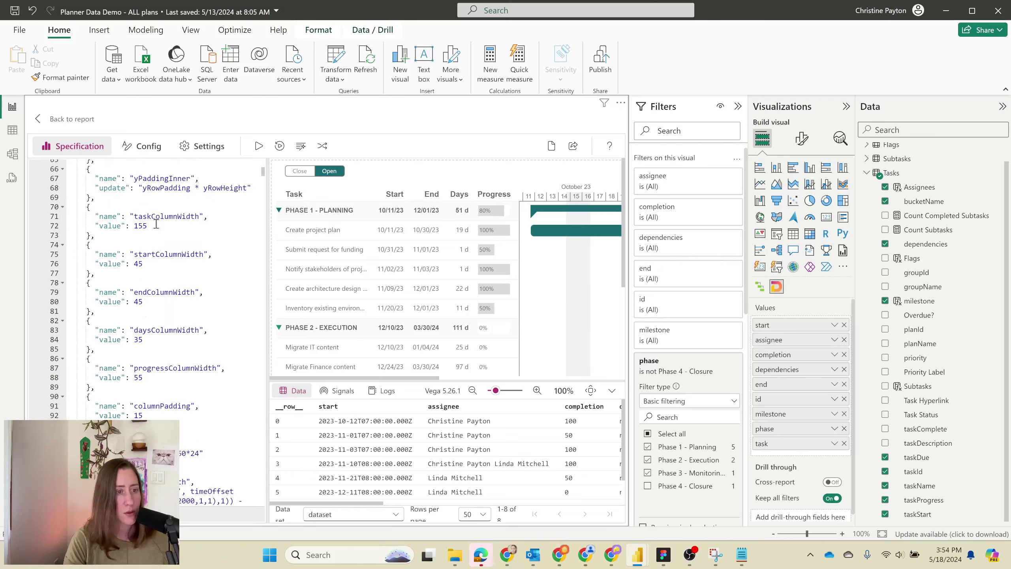
drag(148, 217, 205, 217)
click(143, 226)
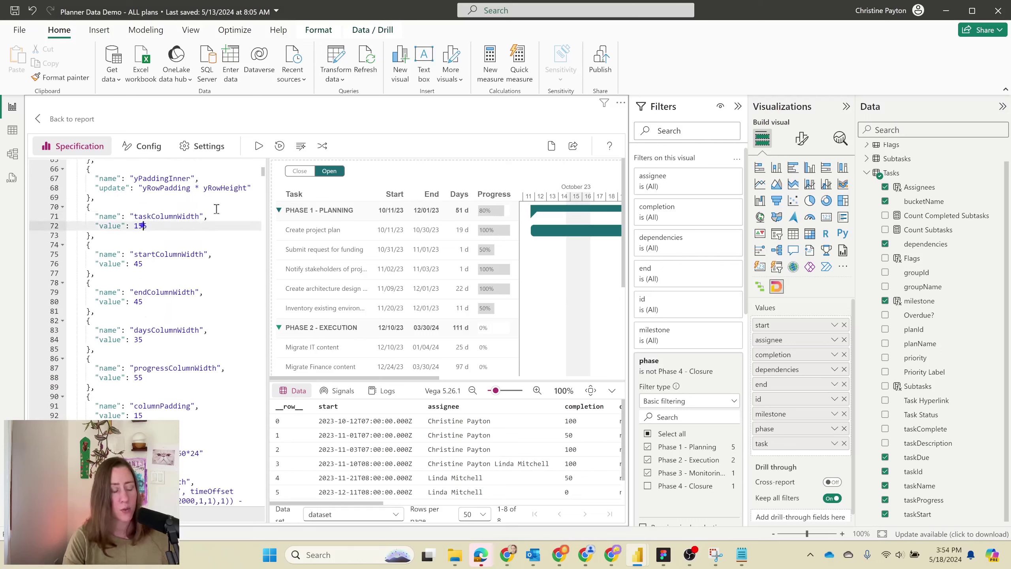
key(BackSpace)
key(BackSpace)
key(BackSpace)
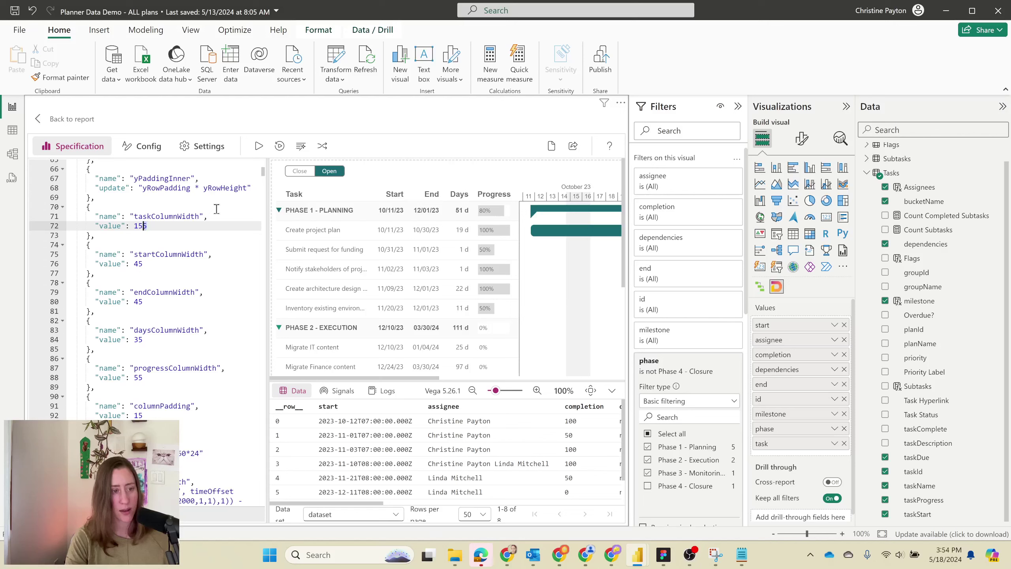
text(200)
click(258, 146)
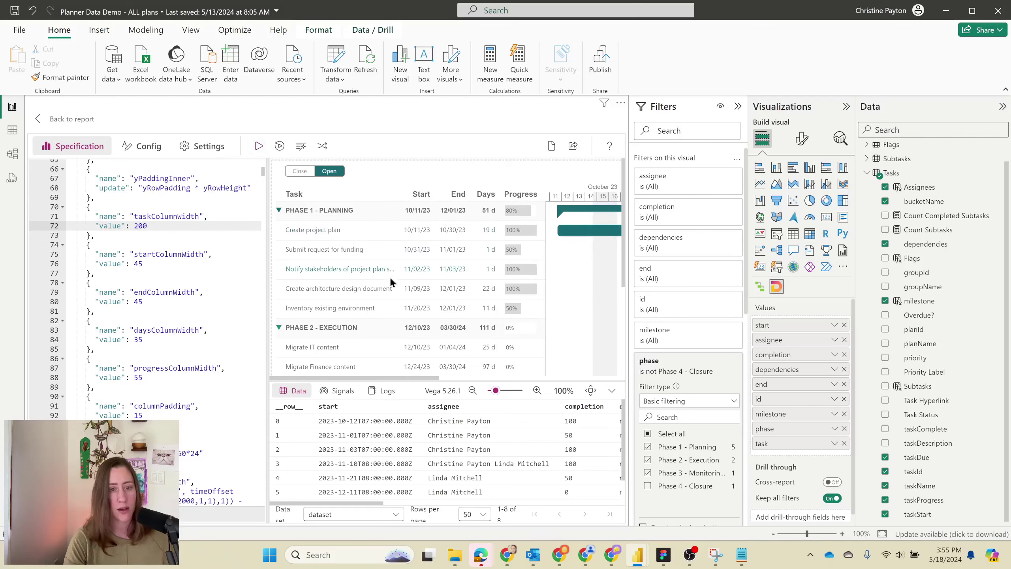
Step: Set the taskColumnWidth value to 240, apply it, and return to the report
click(143, 226)
key(BackSpace)
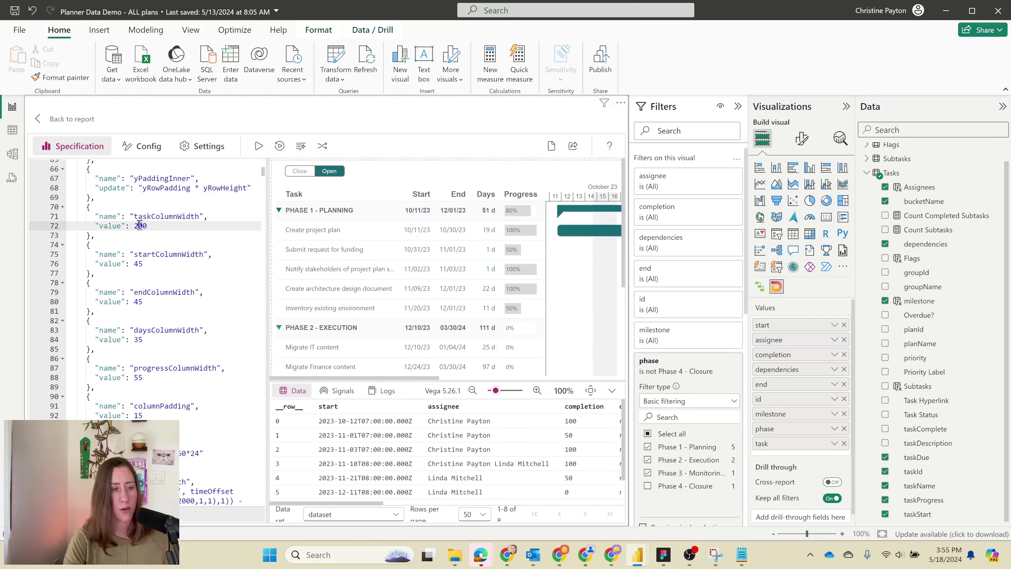
text(4)
click(259, 145)
click(74, 128)
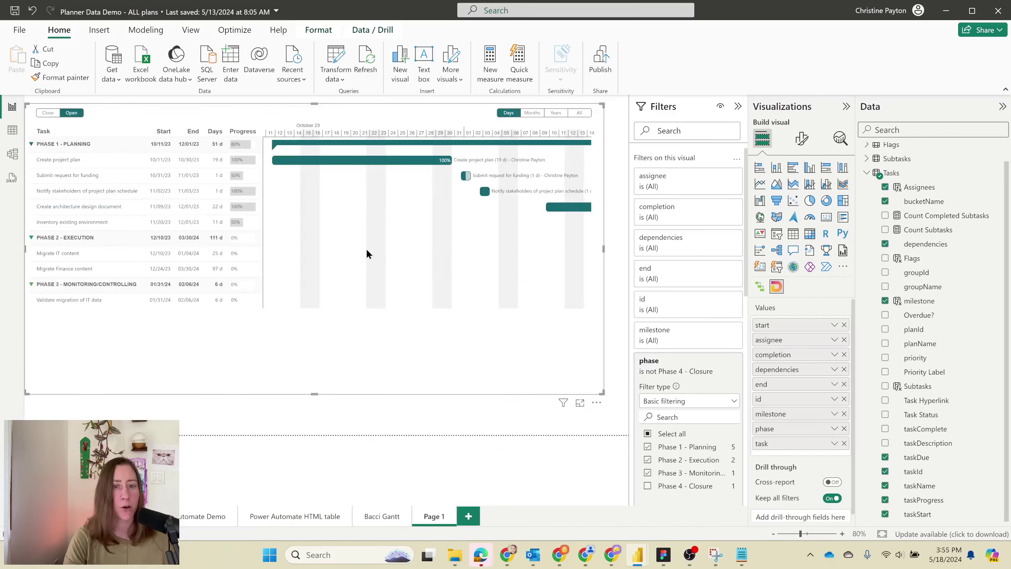
Step: Show the Gantt timeline in months and shift the chart slightly down and to the right on the page
click(578, 113)
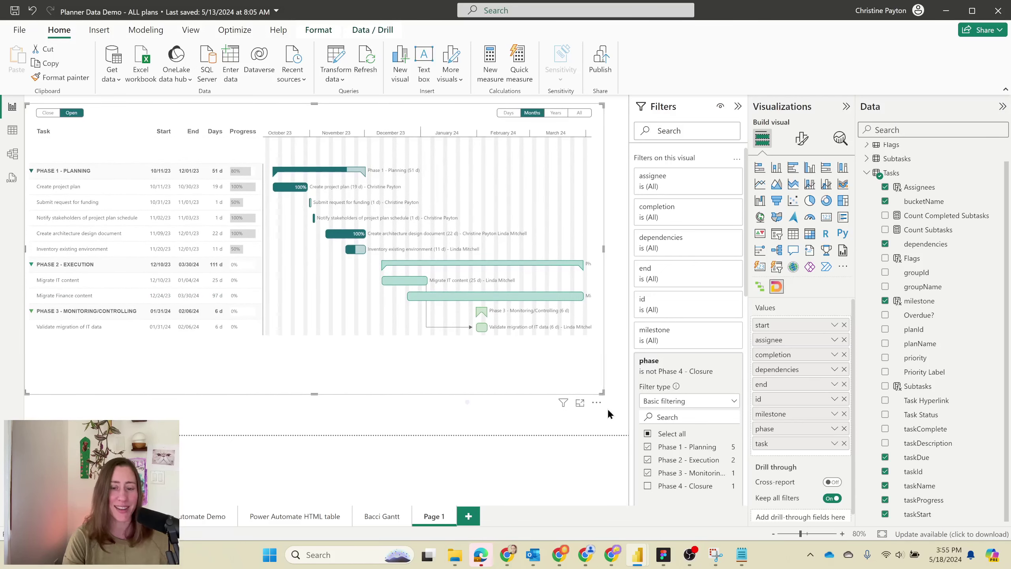
drag(598, 406, 610, 422)
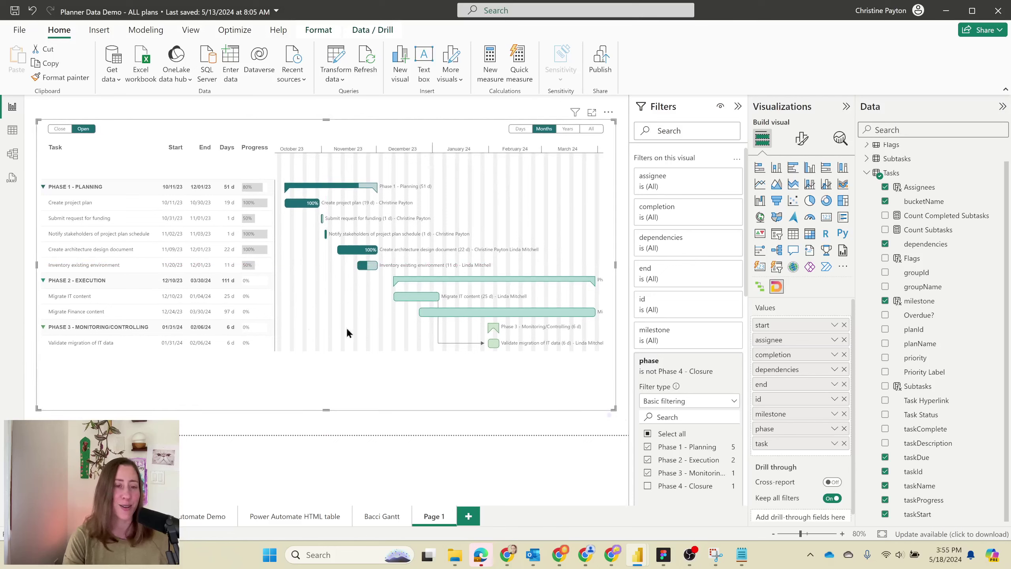
click(361, 431)
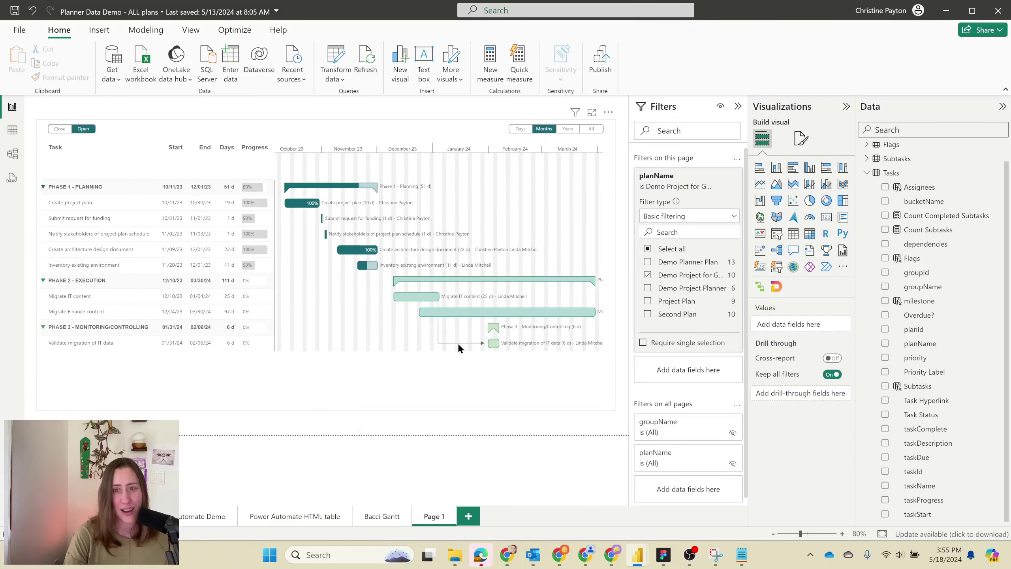